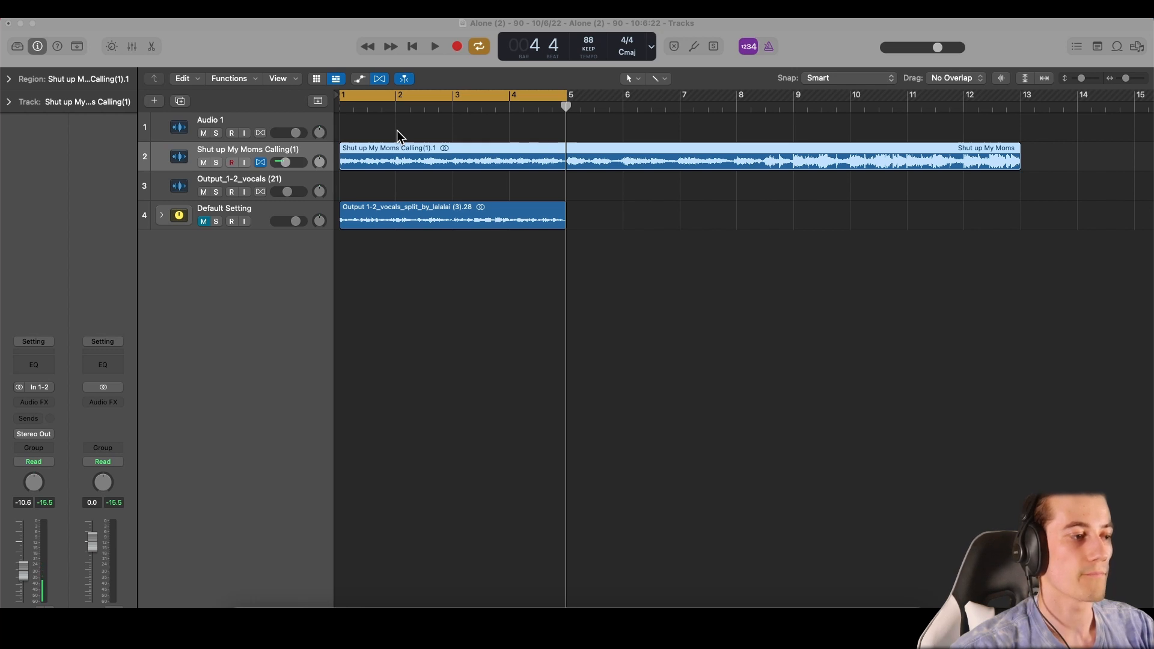
# Play back the reference song on the Shut up My Moms Calling(1) track within the four-bar cycle.
pyautogui.click(415, 152)
pyautogui.press('space')
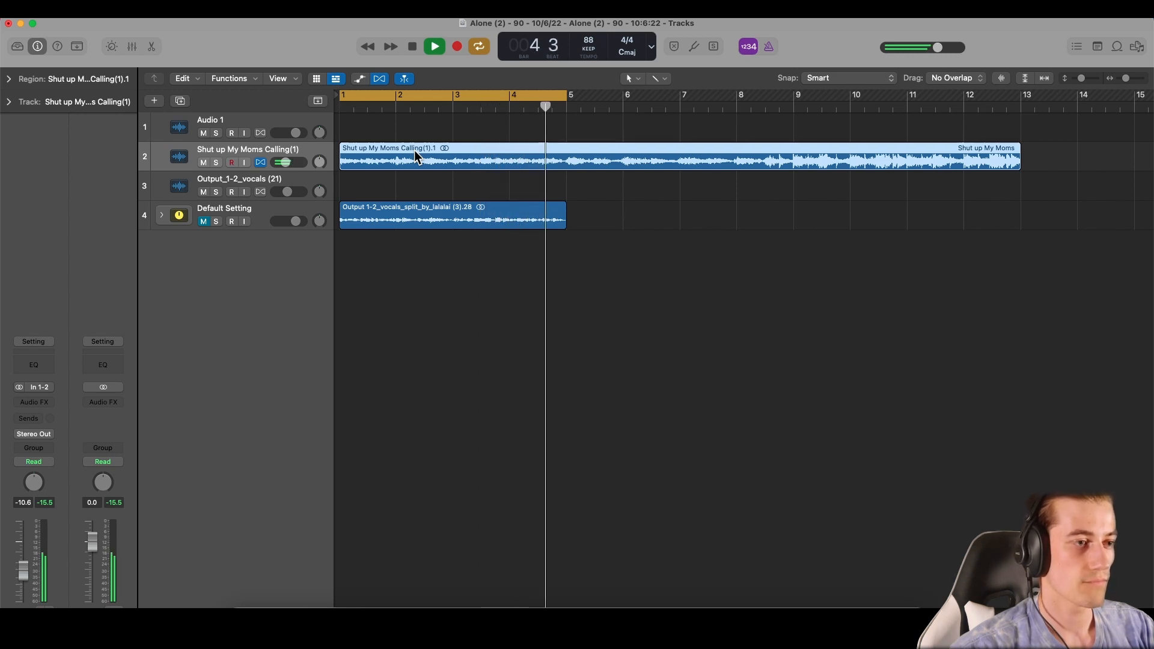
pyautogui.press('space')
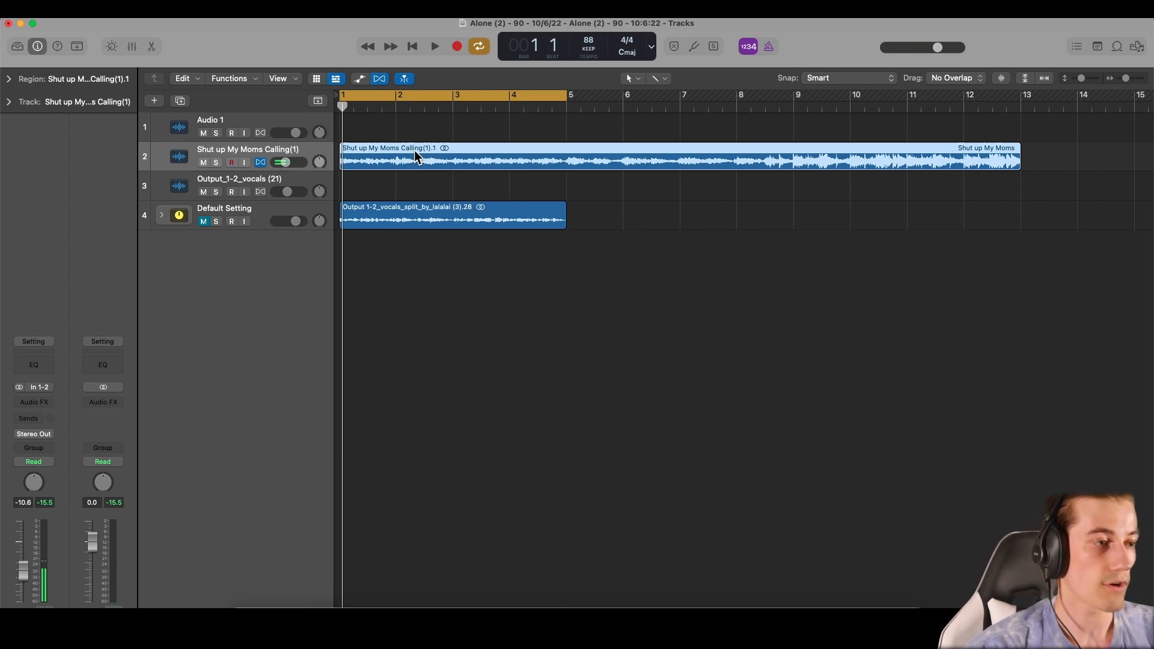
# Expand the muted track stack, then unmute it and mute the Shut up My Moms Calling(1) track instead.
pyautogui.click(161, 215)
pyautogui.click(175, 247)
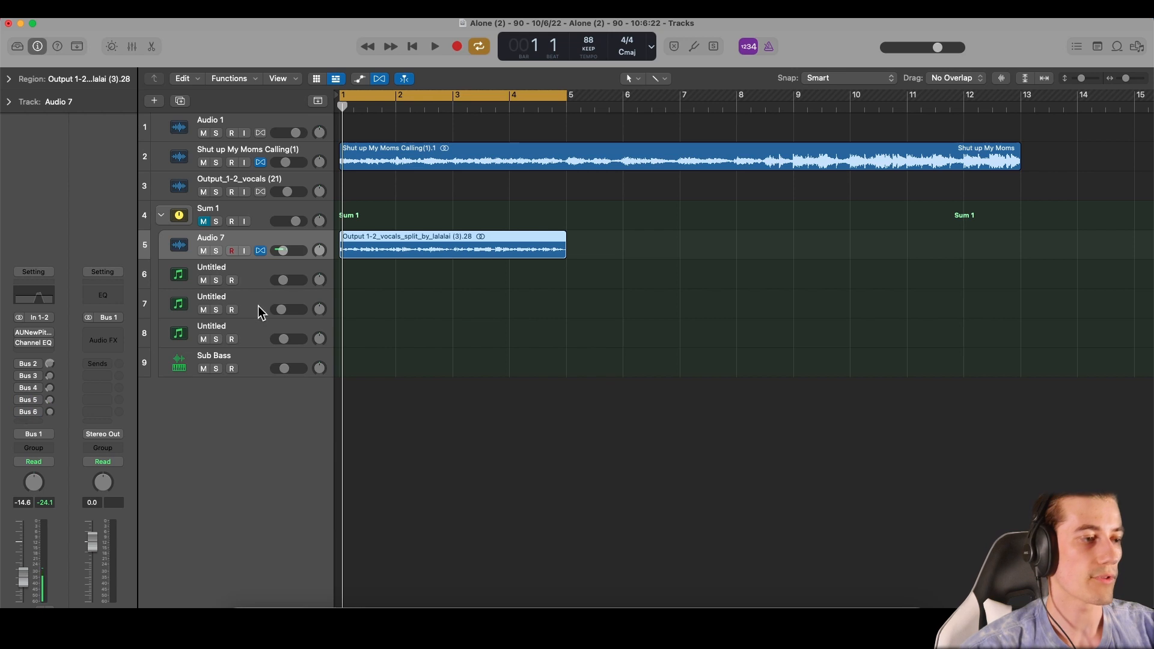
pyautogui.scroll(3, 258, 305)
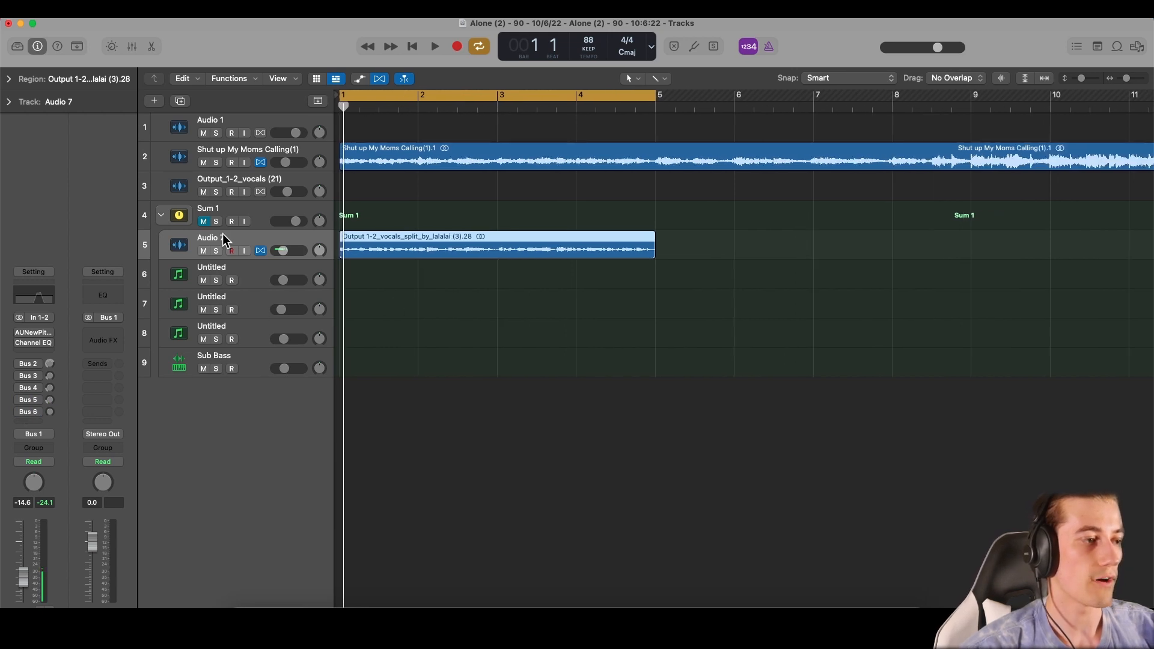
pyautogui.click(203, 164)
# Audition the vocal loop on Audio 7, first dry and again with its plug-ins and bus sends enabled.
pyautogui.press('space')
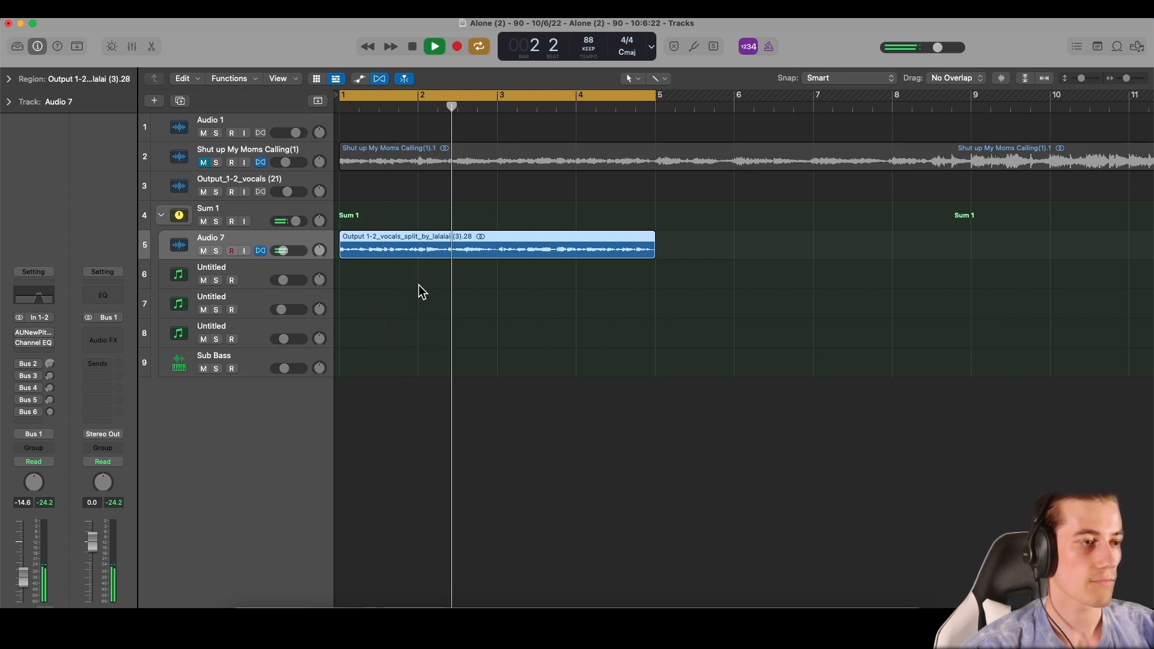
pyautogui.press('space')
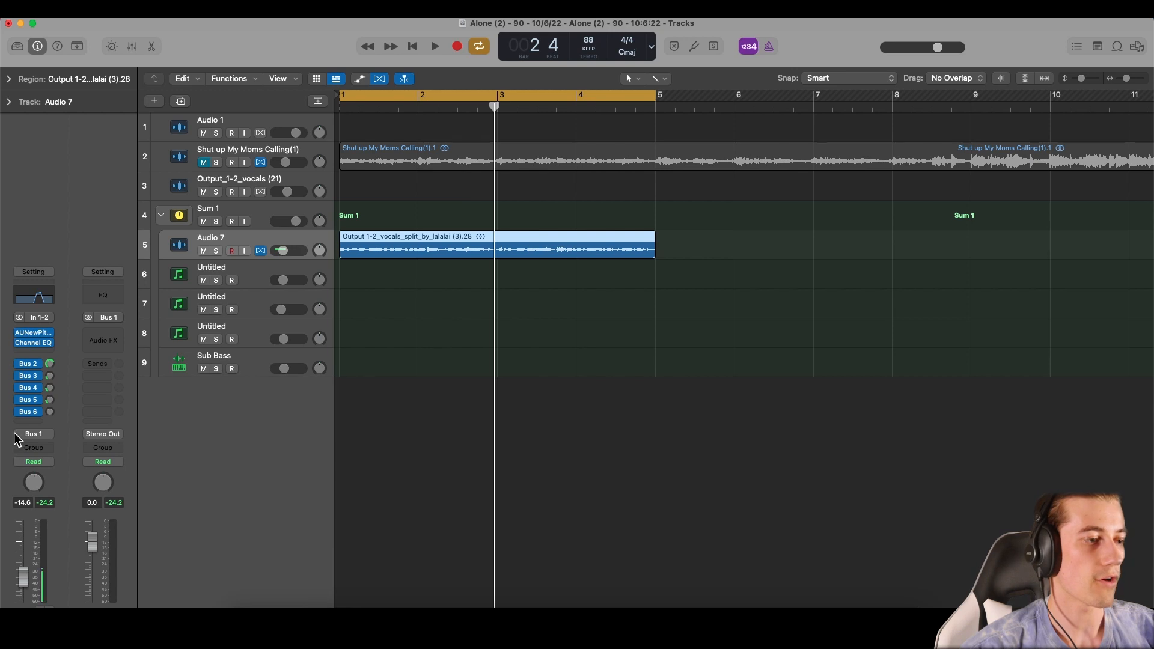
pyautogui.click(405, 403)
pyautogui.press('space')
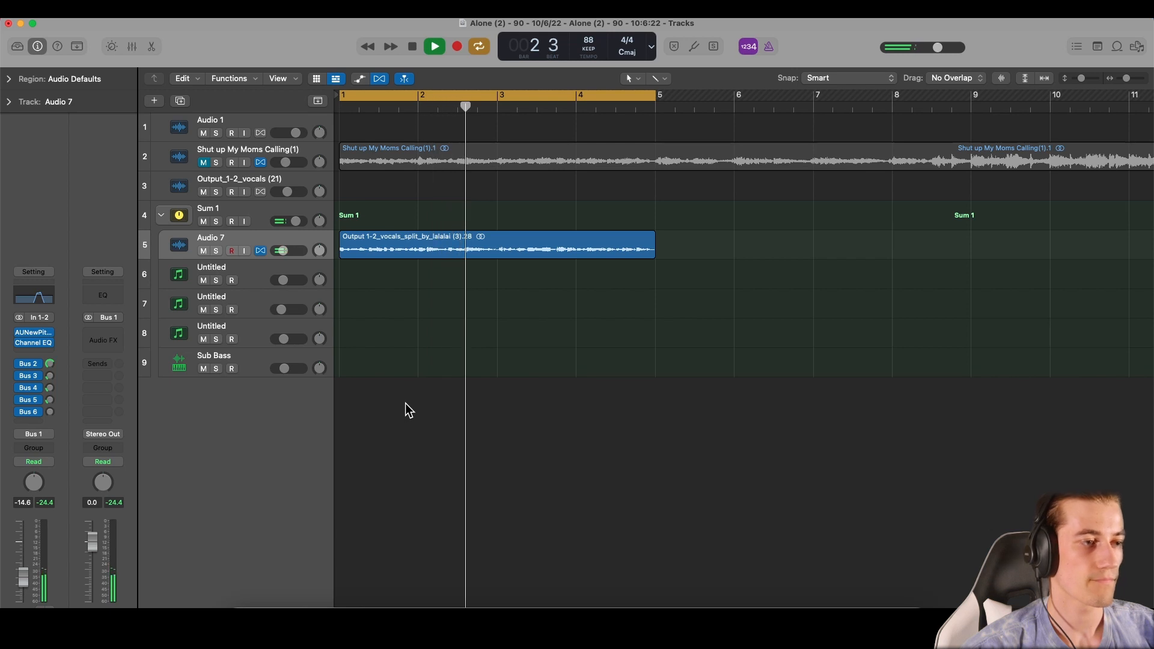
pyautogui.press('space')
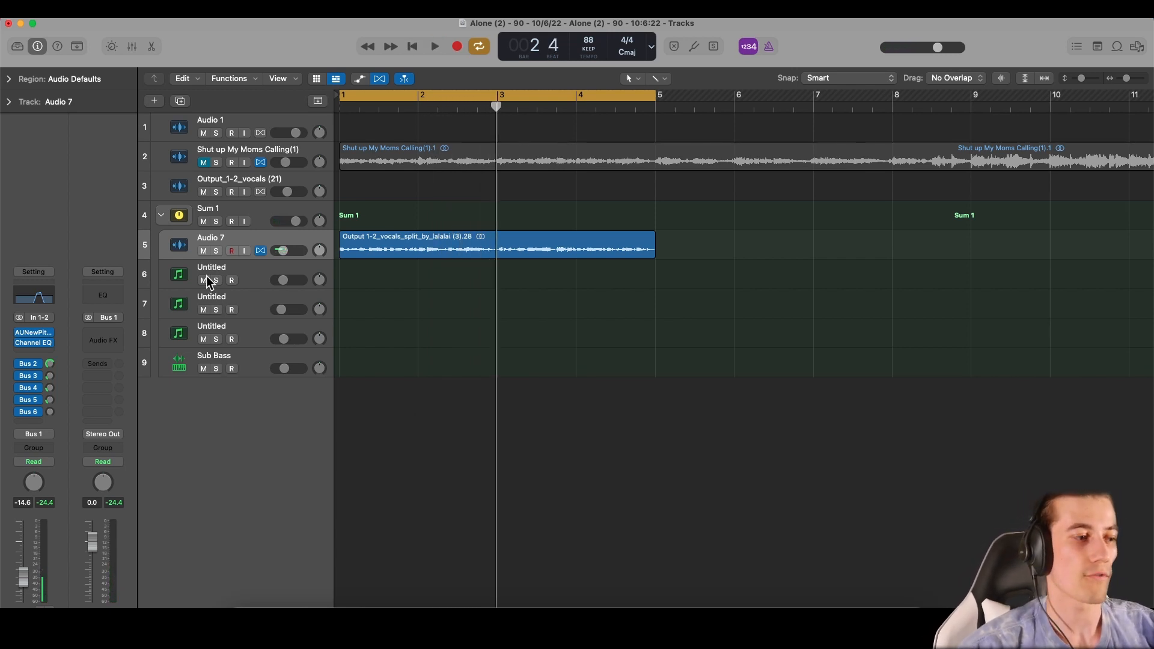
# Create an empty MIDI region spanning bars 1 to 5 on the Keyscape track below Audio 7 and open it for note editing.
pyautogui.click(354, 282)
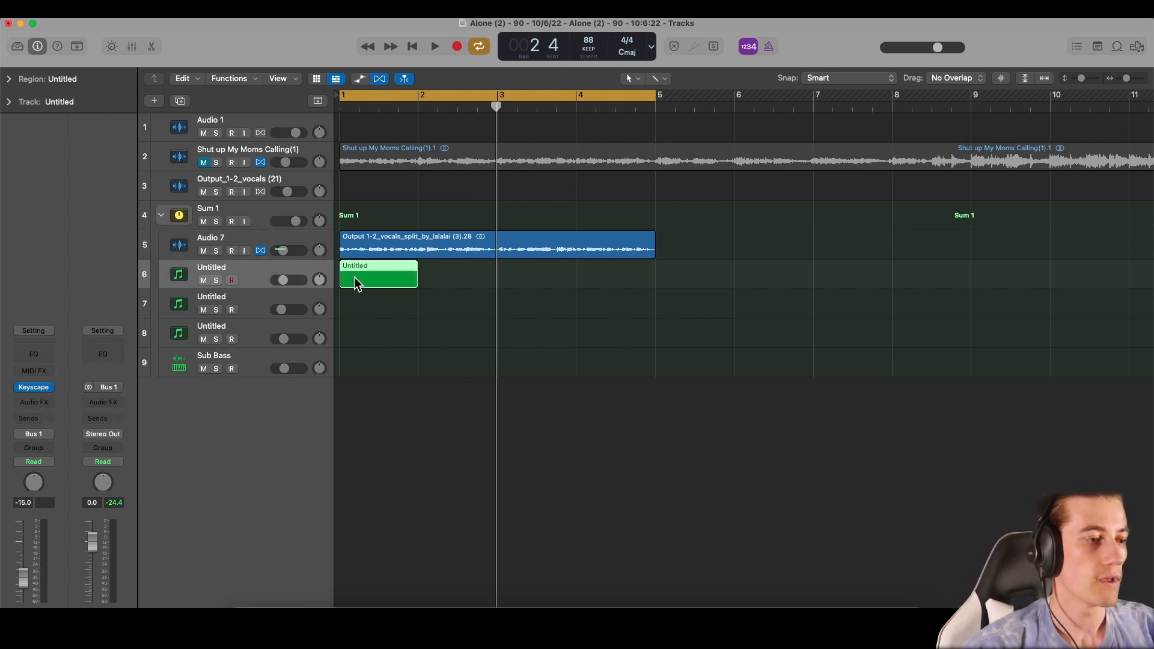
pyautogui.moveTo(413, 283); pyautogui.dragTo(655, 301)
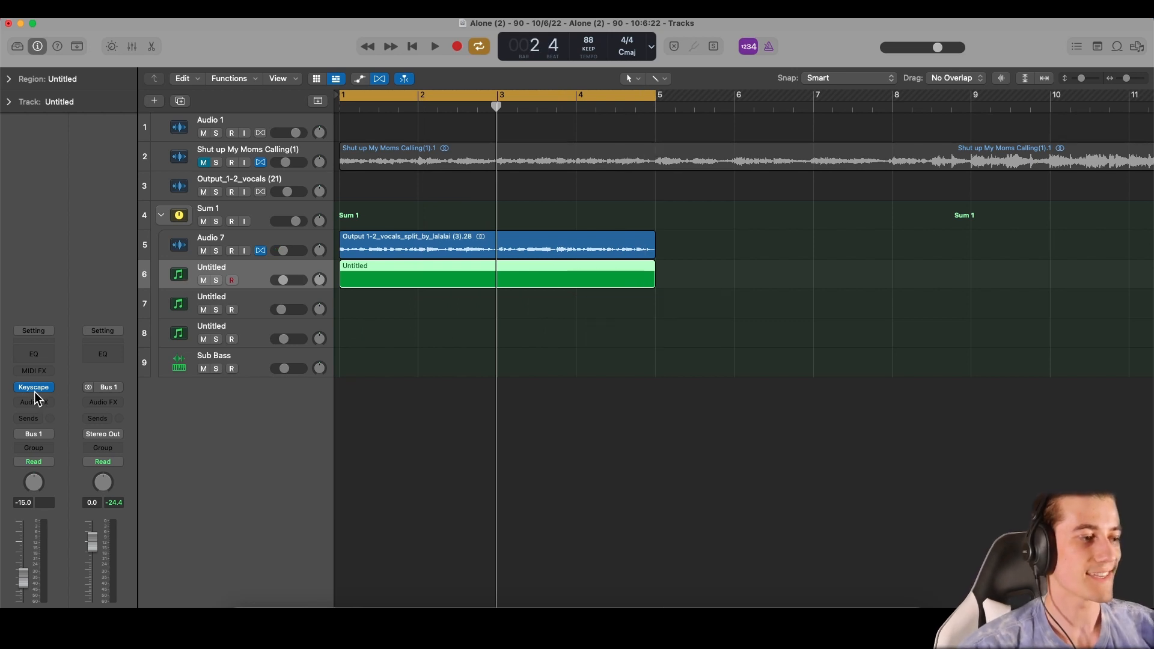
pyautogui.doubleClick(385, 290)
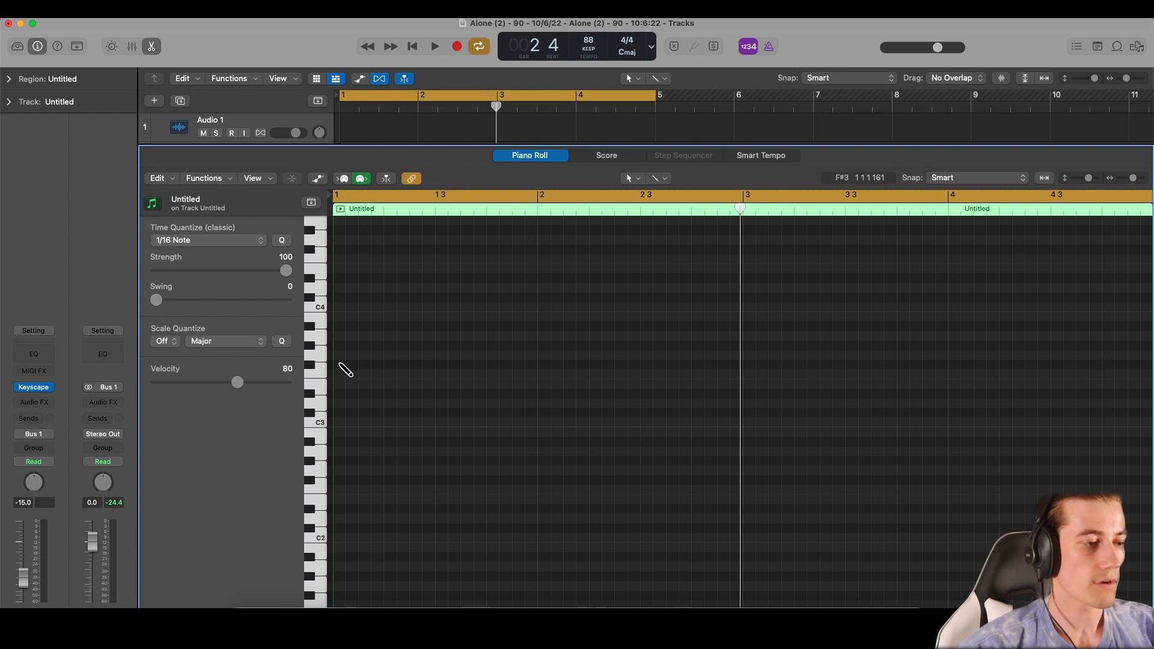
# Draw a two-beat F# minor chord with F#3, A3 and C#4 at the start of bar 1 and play it.
pyautogui.click(338, 365)
pyautogui.moveTo(345, 364); pyautogui.dragTo(433, 387)
pyautogui.click(337, 335)
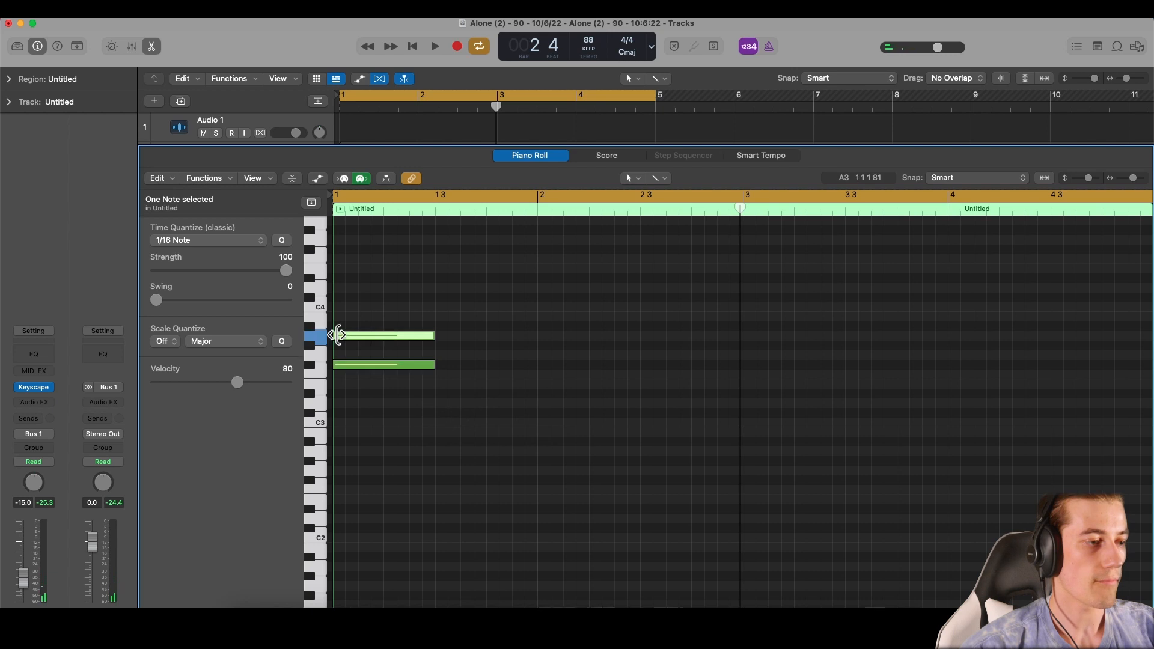
pyautogui.click(338, 297)
pyautogui.press('space')
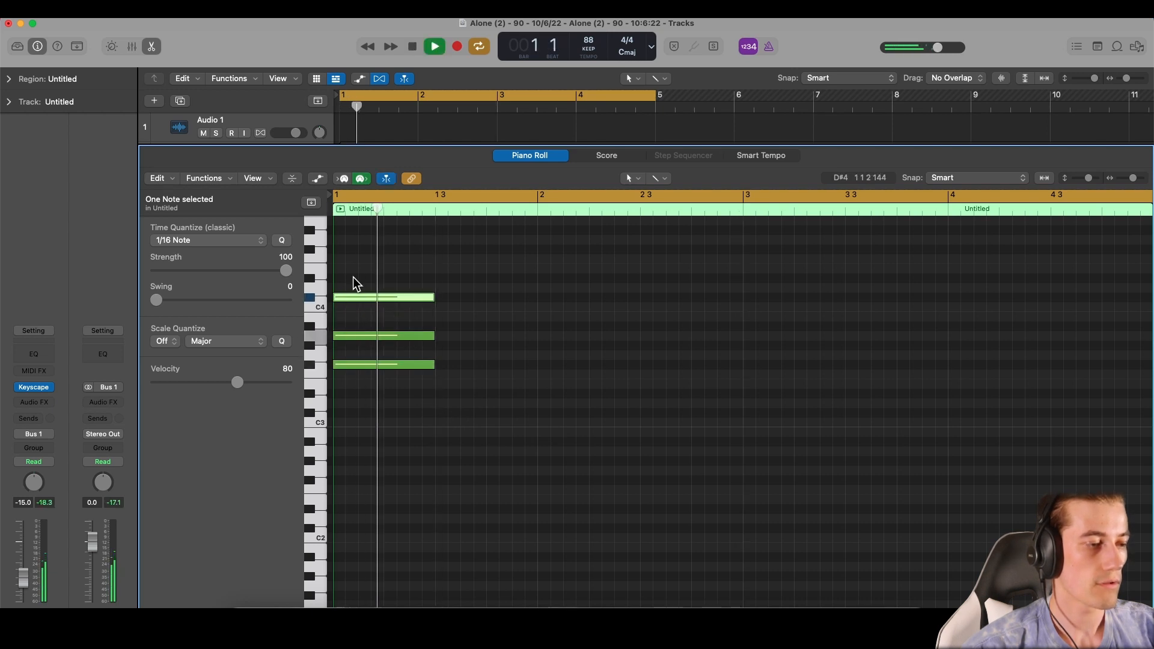
pyautogui.press('space')
# Transpose all three notes of the F# minor chord down one octave and play it with the vocal.
pyautogui.moveTo(355, 283); pyautogui.dragTo(399, 385)
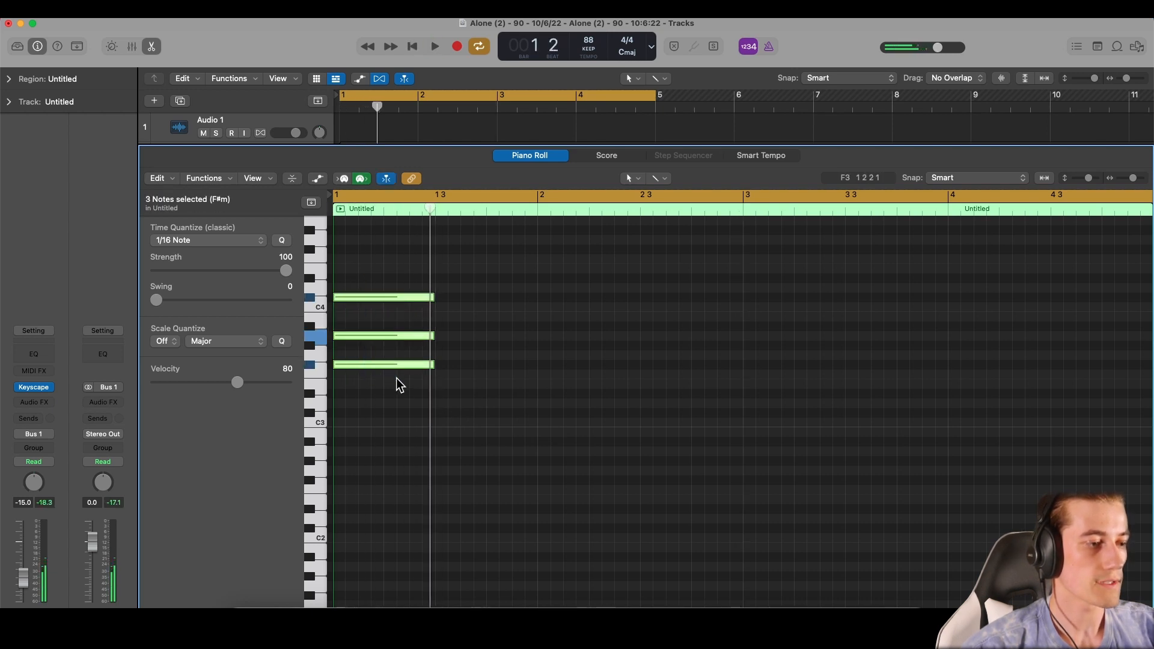
pyautogui.hotkey('alt', 'shift', 'Down')
pyautogui.press('space')
pyautogui.press('space')
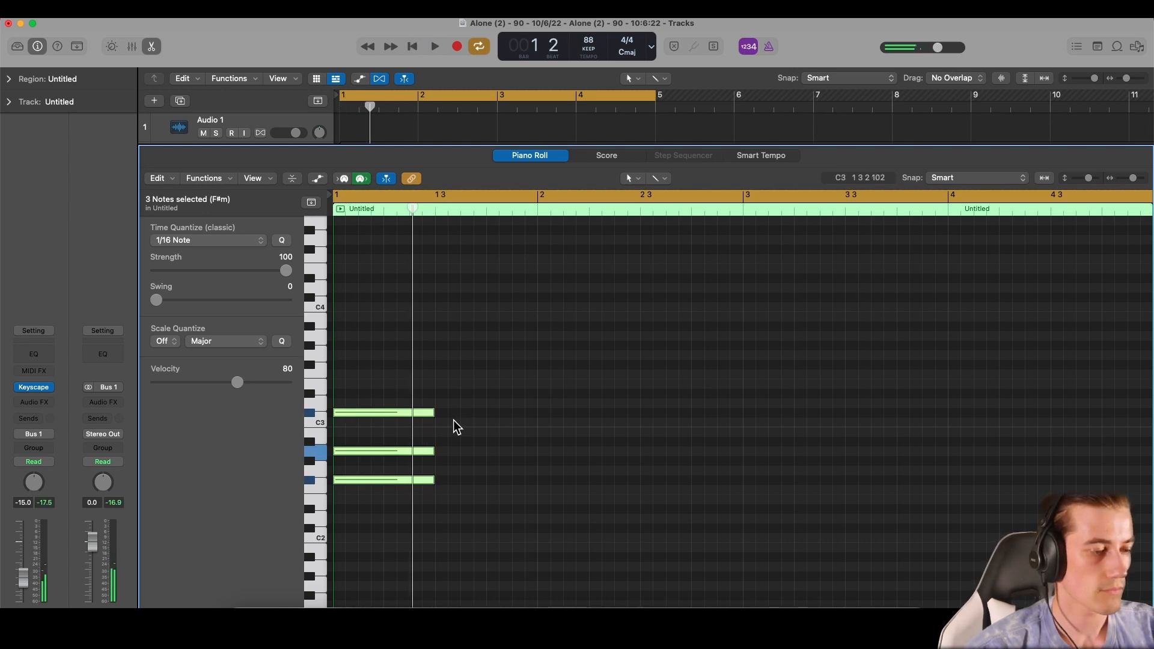
# Invert the F# minor chord by raising F#2 and A2 one octave each above C#3, and audition it.
pyautogui.click(460, 465)
pyautogui.press('super+a')
pyautogui.click(409, 480)
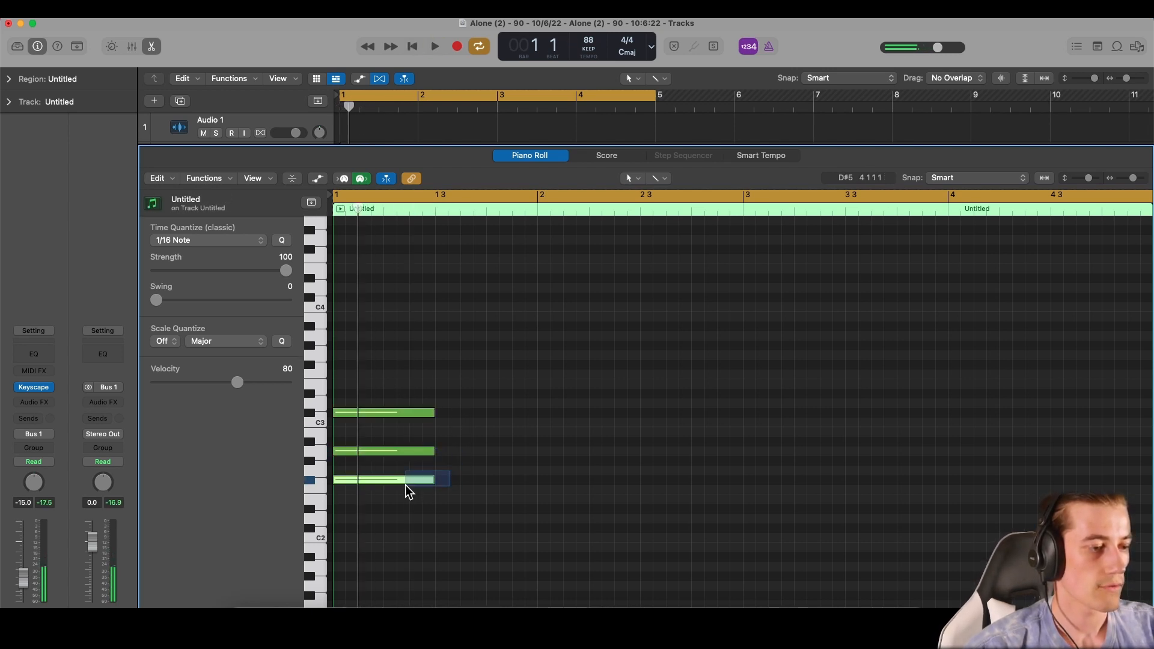
pyautogui.hotkey('alt', 'shift', 'Up')
pyautogui.click(452, 448)
pyautogui.click(399, 452)
pyautogui.hotkey('alt', 'shift', 'Up')
pyautogui.press('space')
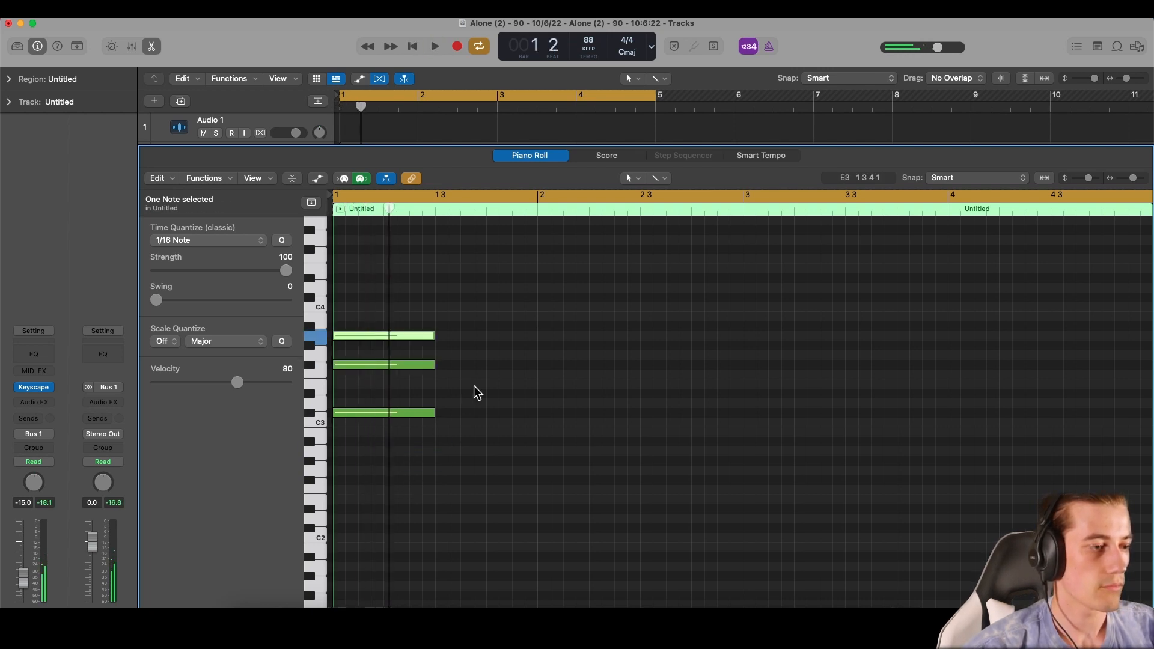
pyautogui.press('space')
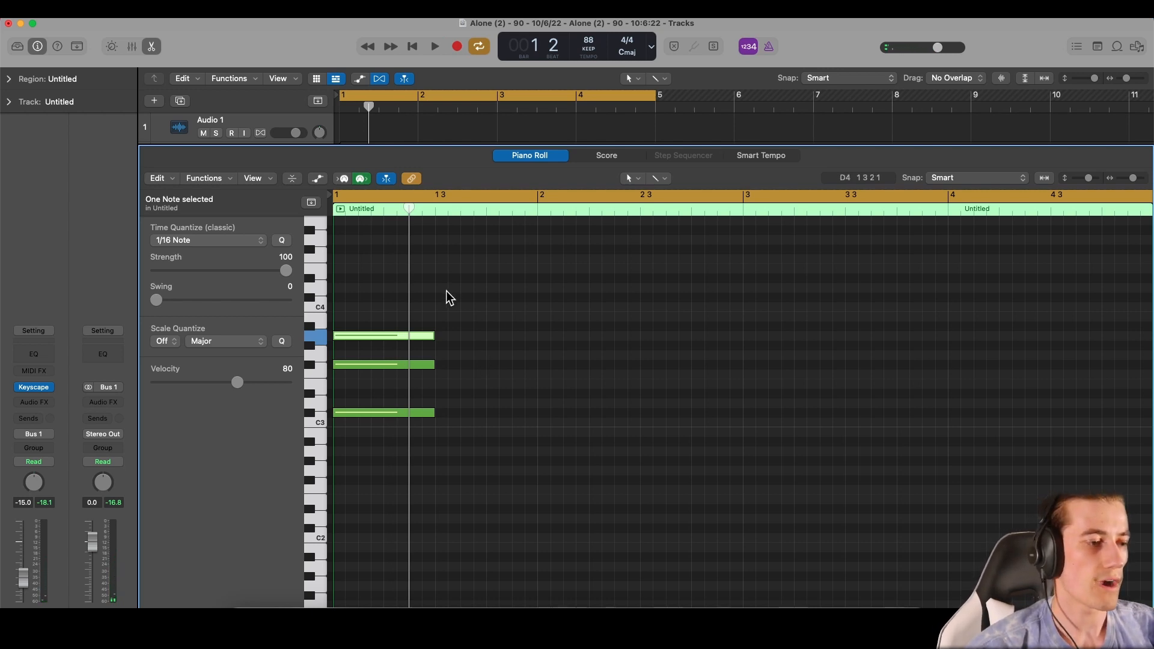
# Review the upper two notes of the inverted F# minor chord and replay it against the vocal.
pyautogui.click(457, 327)
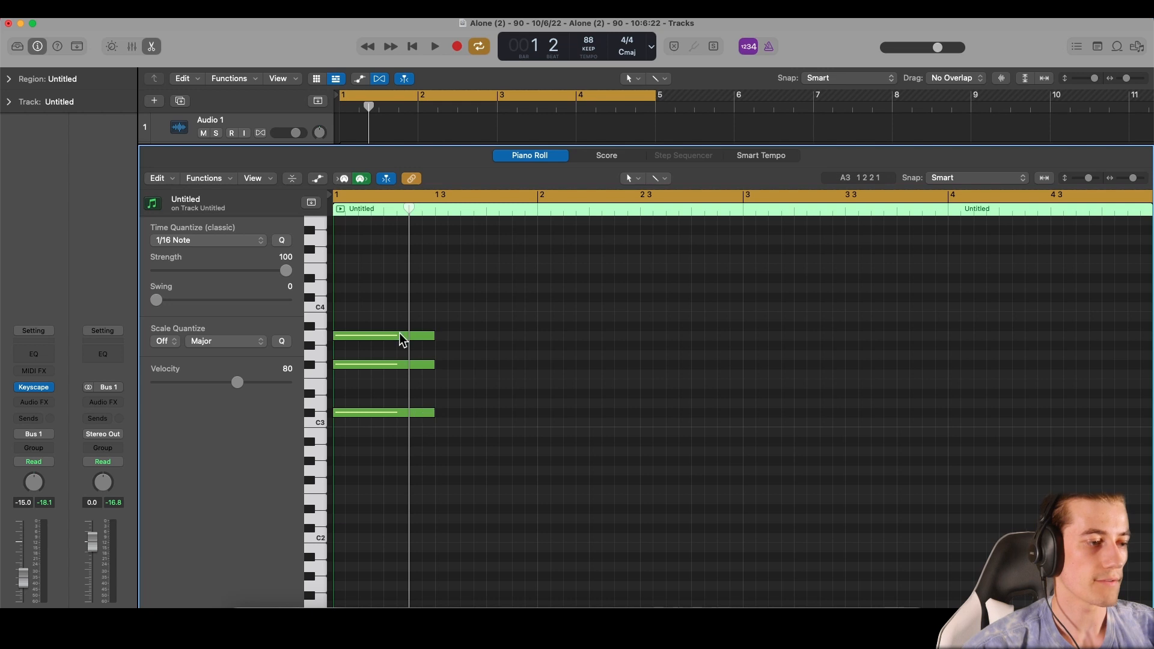
pyautogui.moveTo(446, 327); pyautogui.dragTo(410, 370)
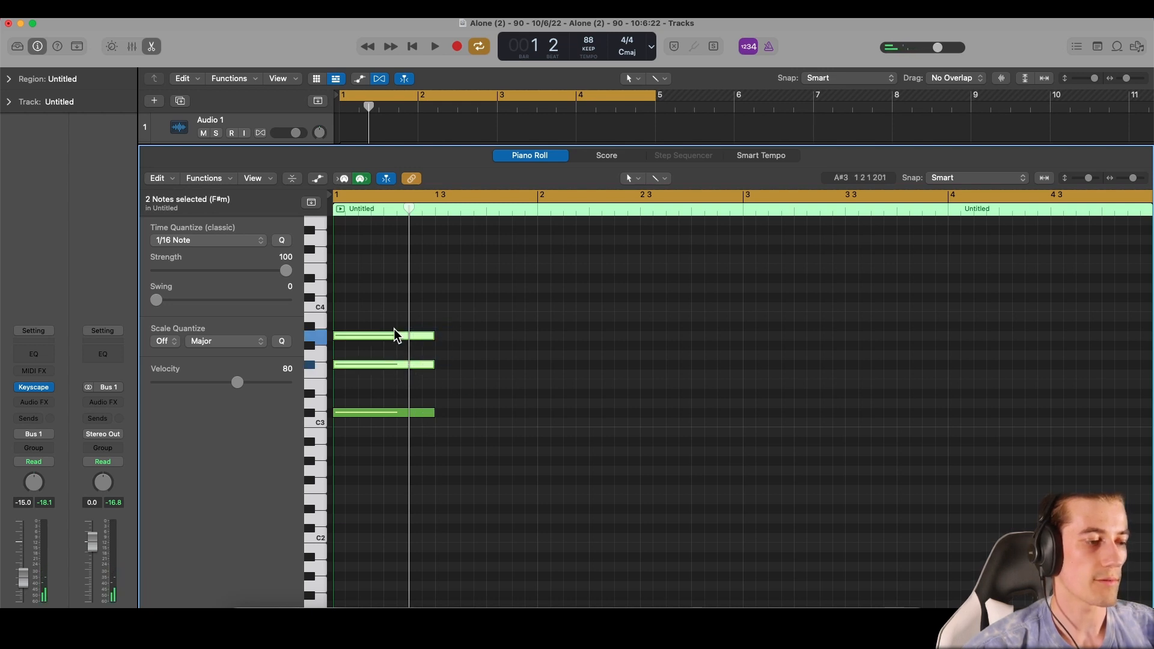
pyautogui.click(468, 341)
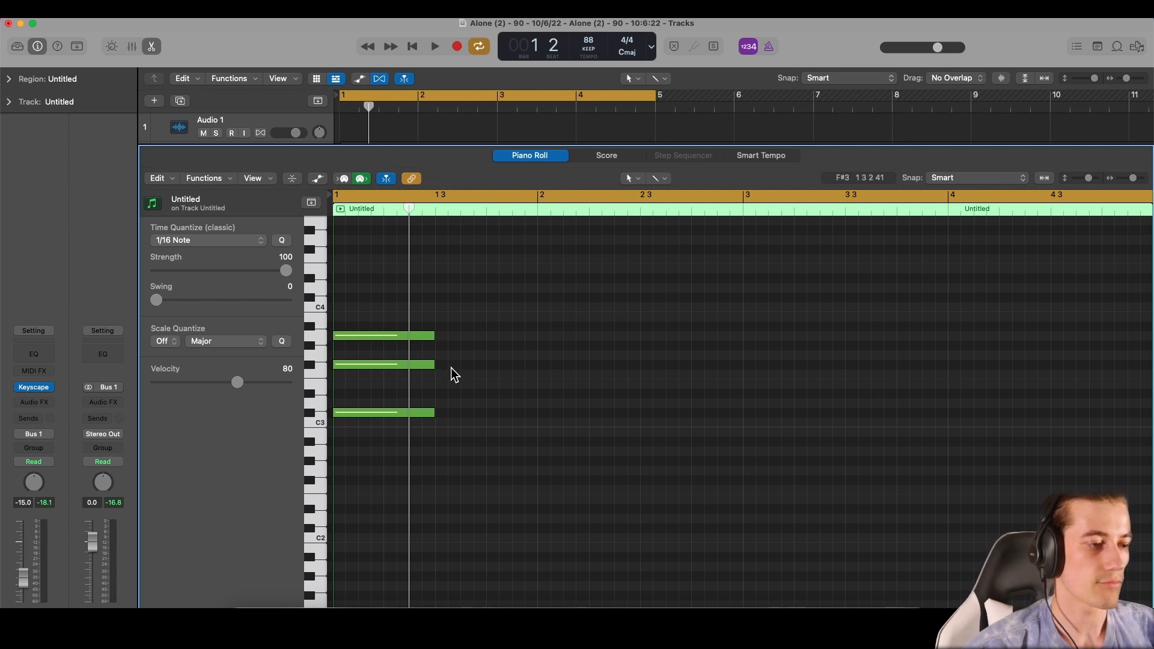
pyautogui.press('space')
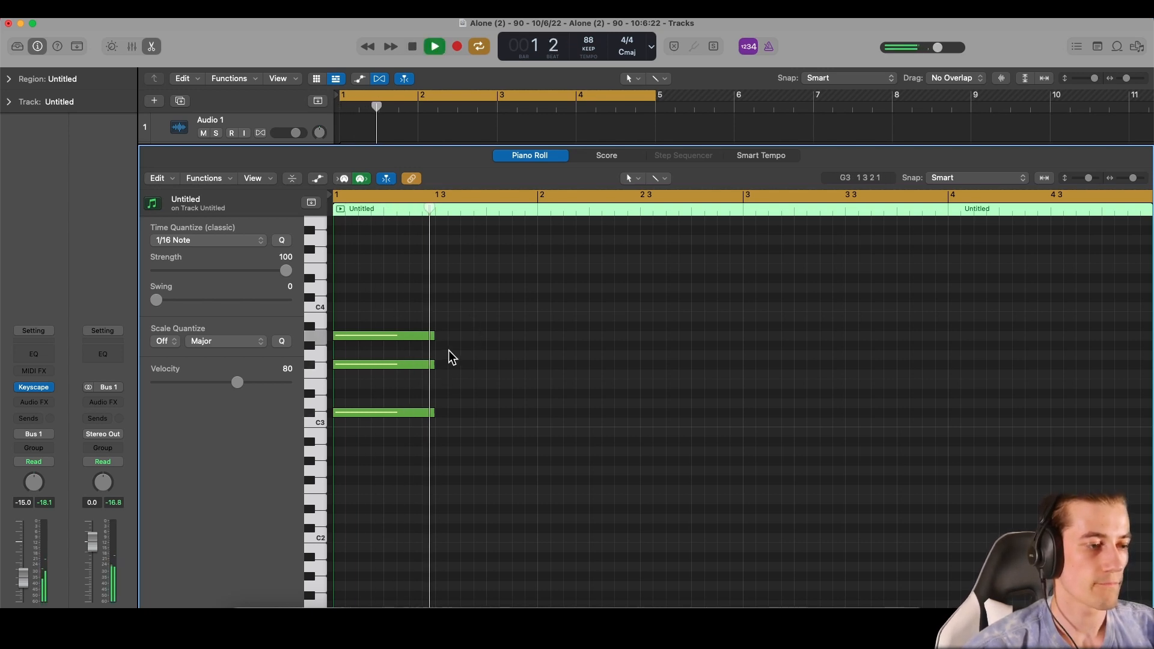
pyautogui.press('space')
# Draw a two-beat chord of G#3, C4 and D#4 on beat 3 of bar 1 and audition the two chords.
pyautogui.click(438, 346)
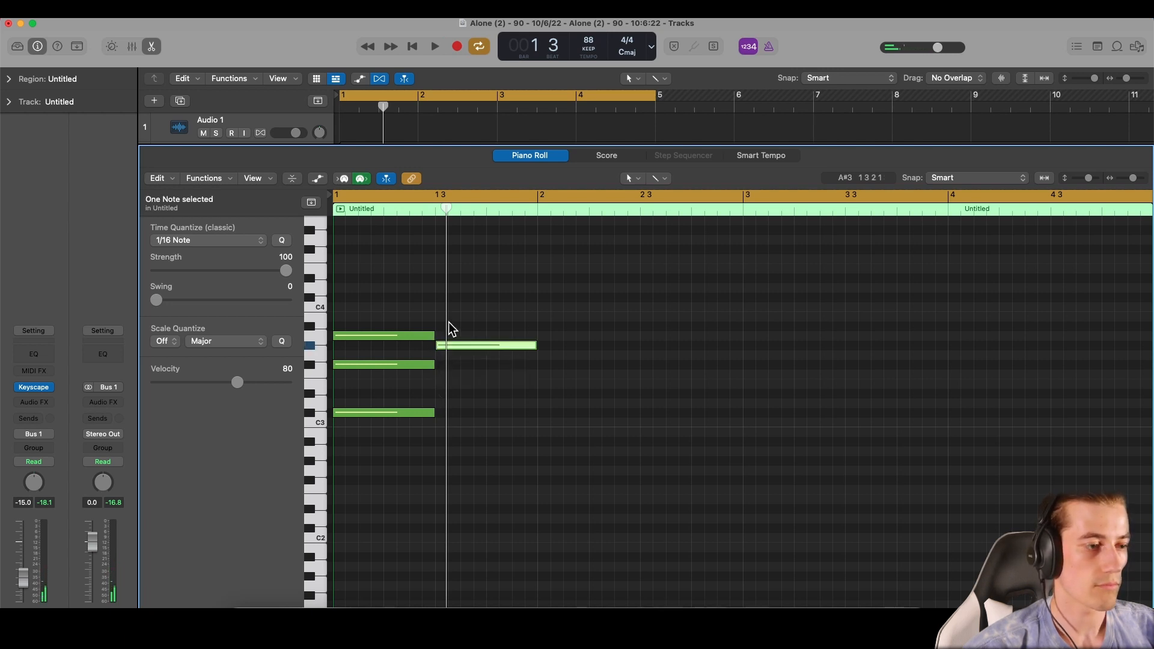
pyautogui.press('space')
pyautogui.press('space')
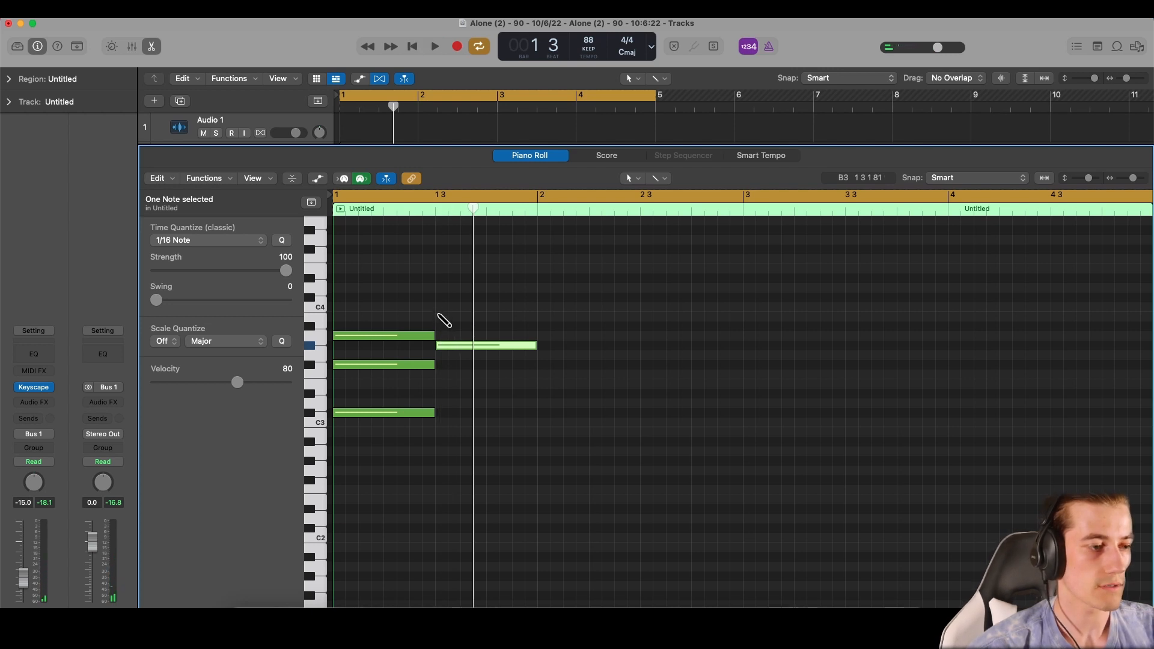
pyautogui.click(442, 306)
pyautogui.click(443, 277)
pyautogui.press('space')
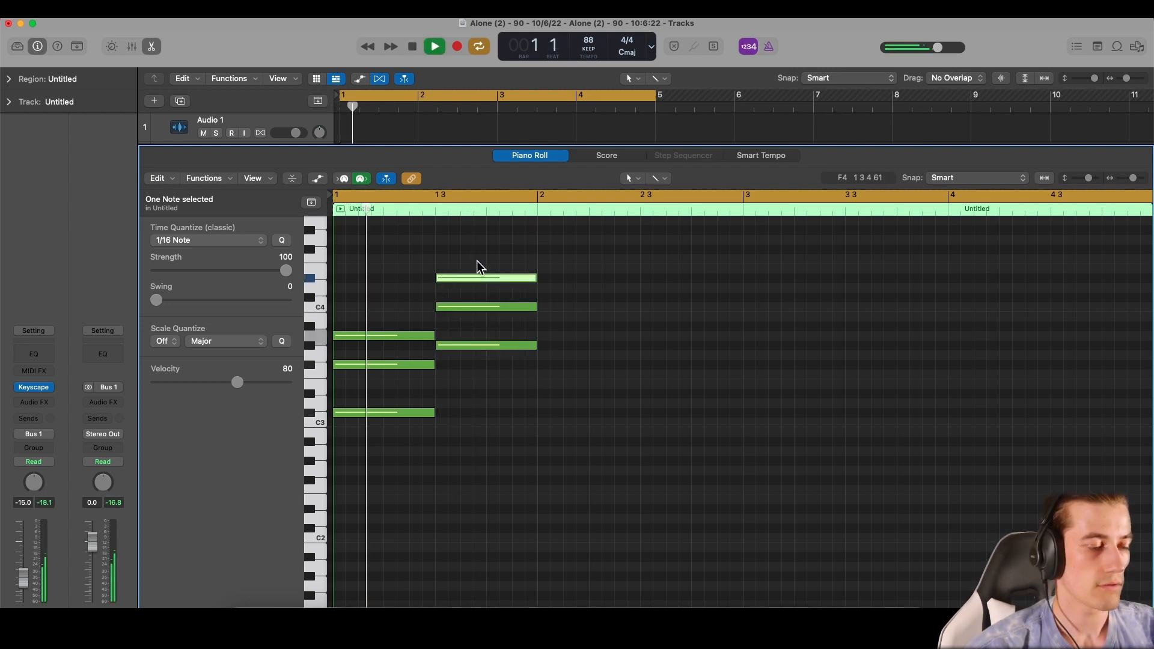
pyautogui.press('space')
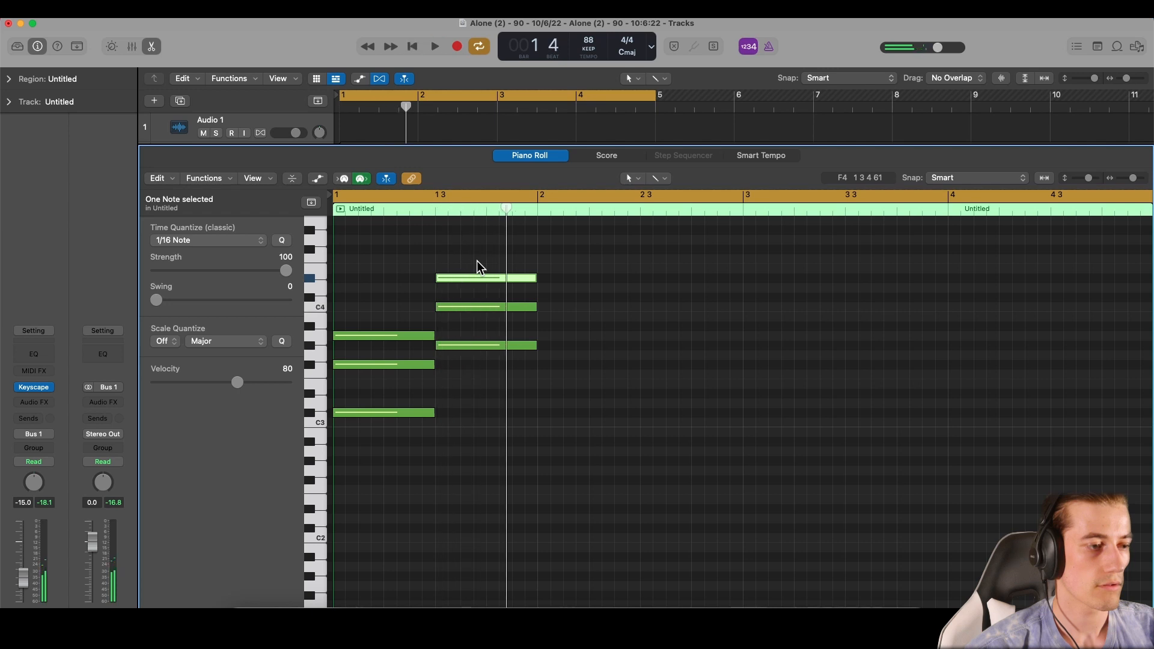
pyautogui.press('space')
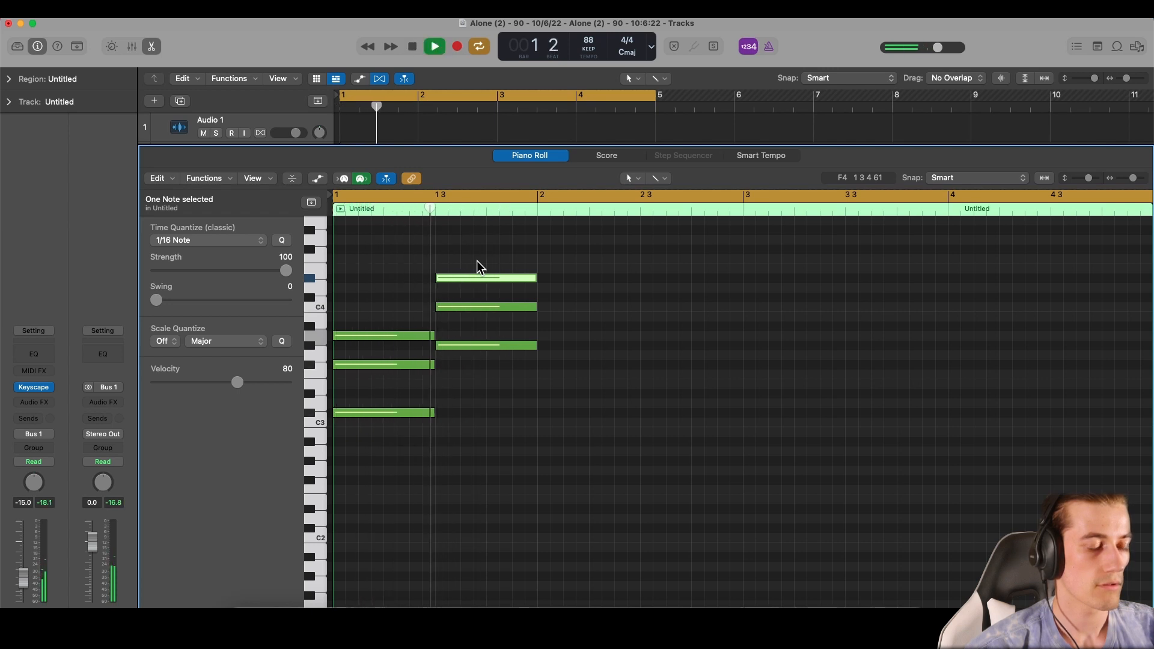
pyautogui.press('space')
# Transpose the three notes of the second chord down one octave and play back the bar.
pyautogui.moveTo(471, 262); pyautogui.dragTo(486, 374)
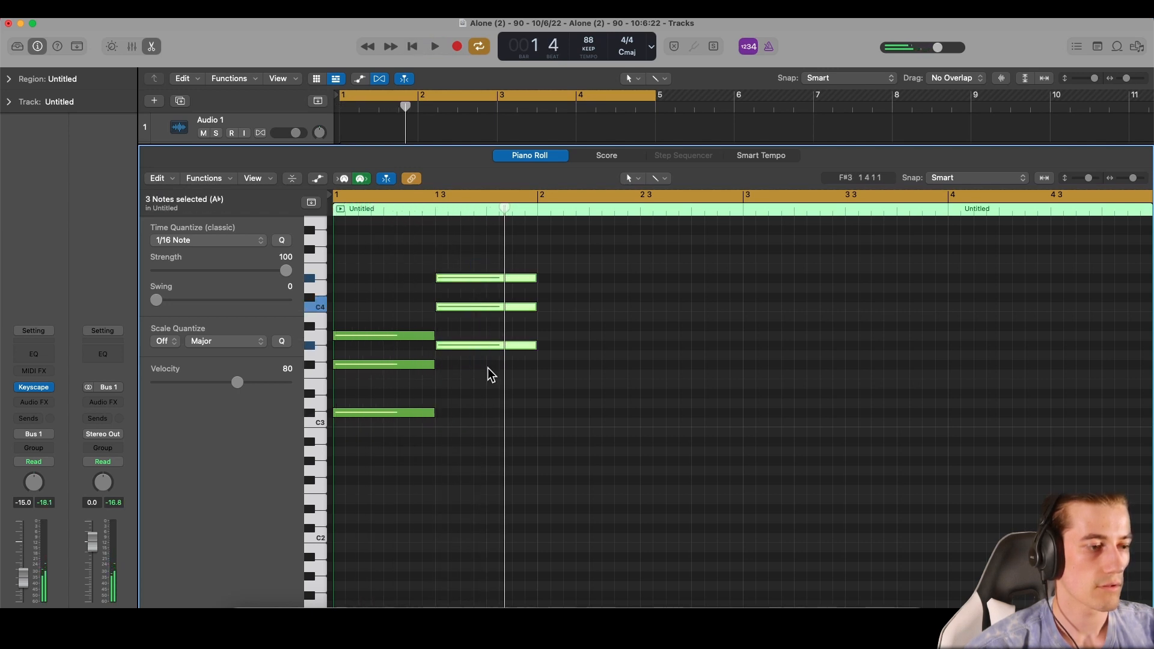
pyautogui.hotkey('alt', 'shift', 'Down')
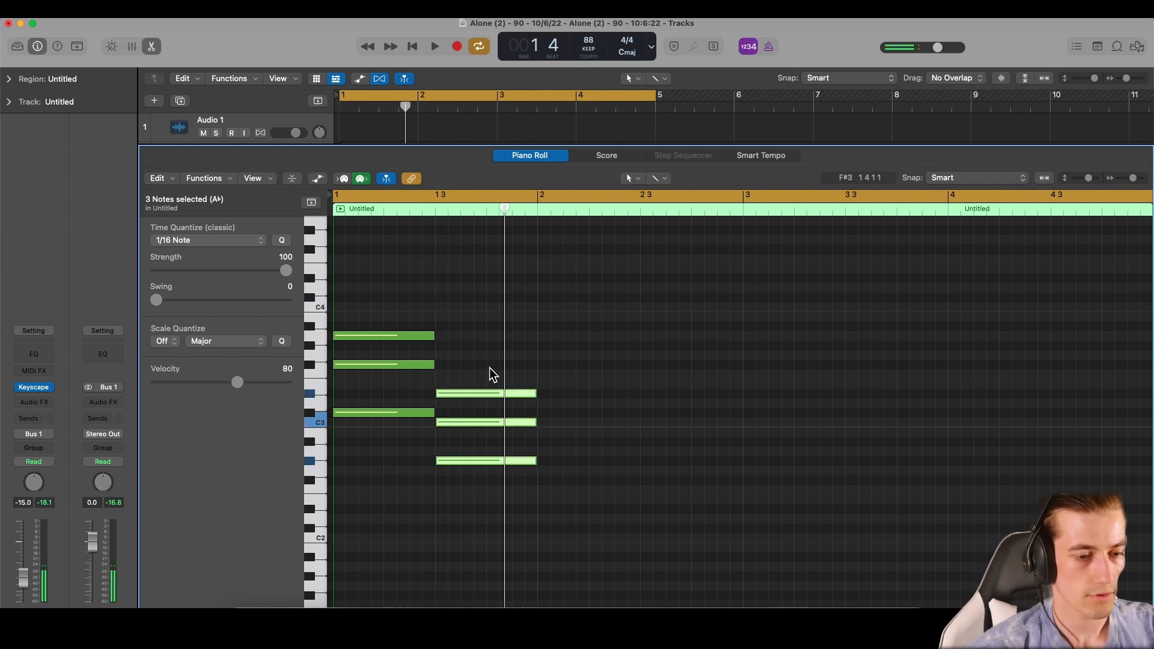
pyautogui.click(549, 438)
pyautogui.press('space')
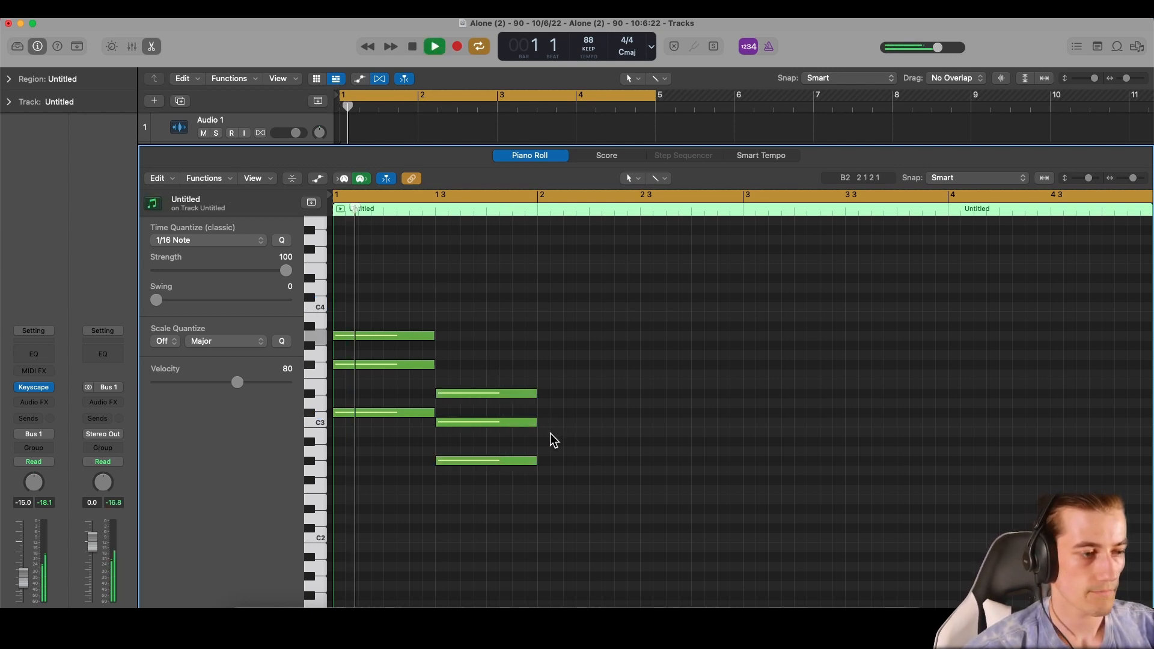
pyautogui.press('space')
# Invert the second chord by moving its lowest note, G#2, up one octave to G#3, and audition the change.
pyautogui.click(509, 460)
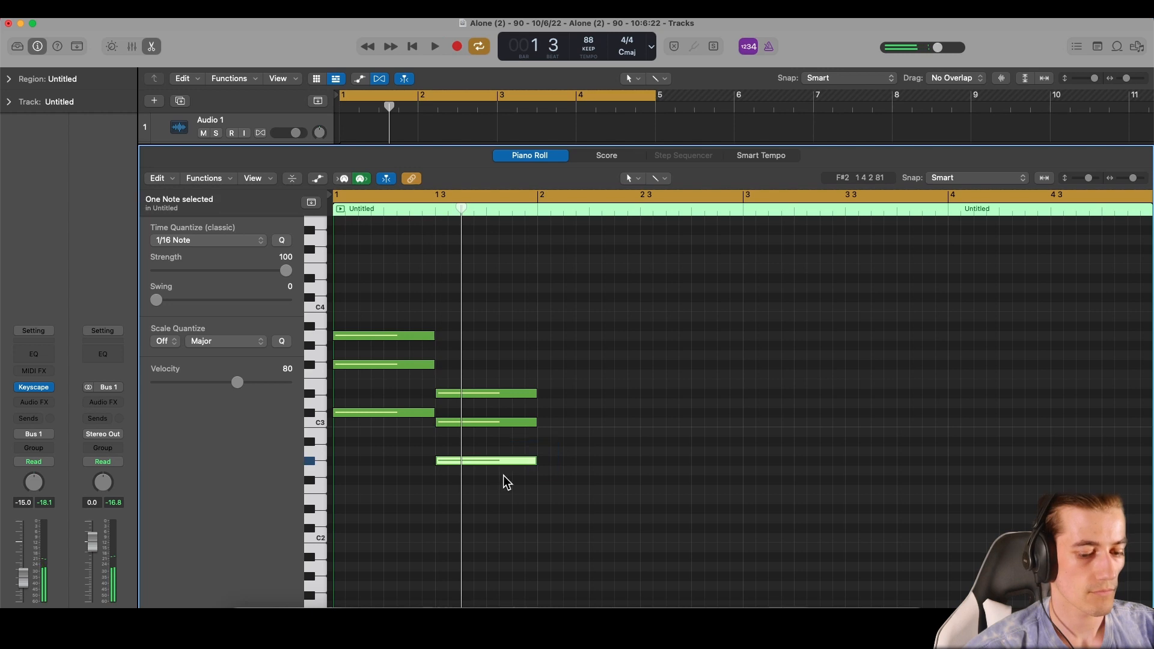
pyautogui.hotkey('alt', 'shift', 'Up')
pyautogui.press('space')
pyautogui.click(546, 463)
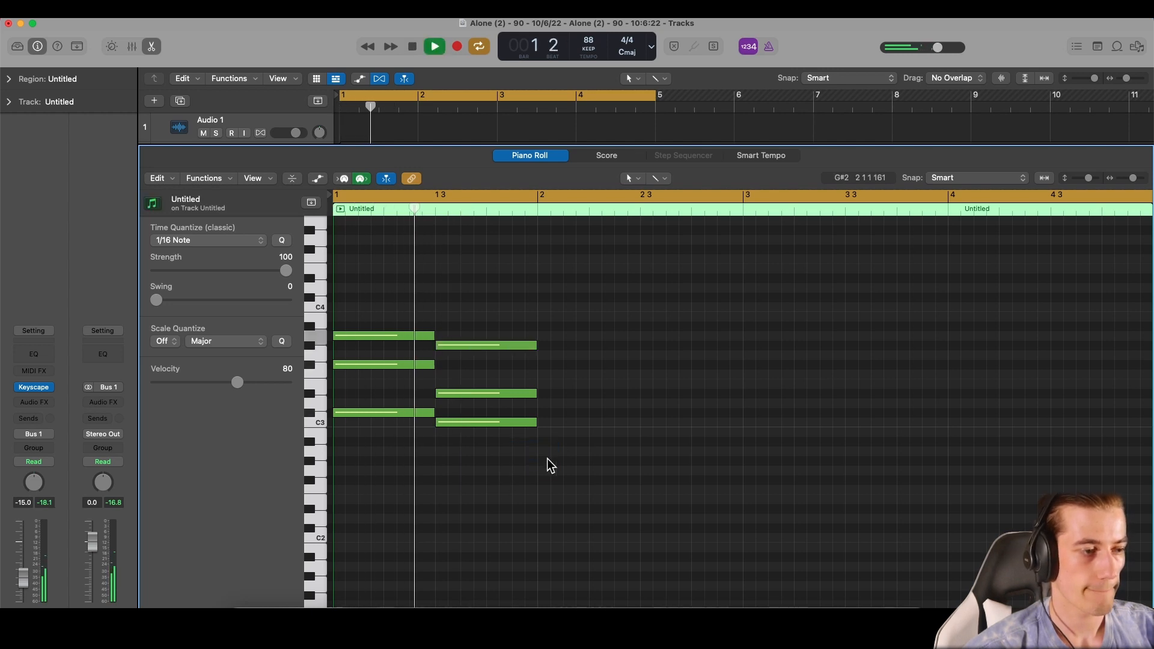
pyautogui.press('space')
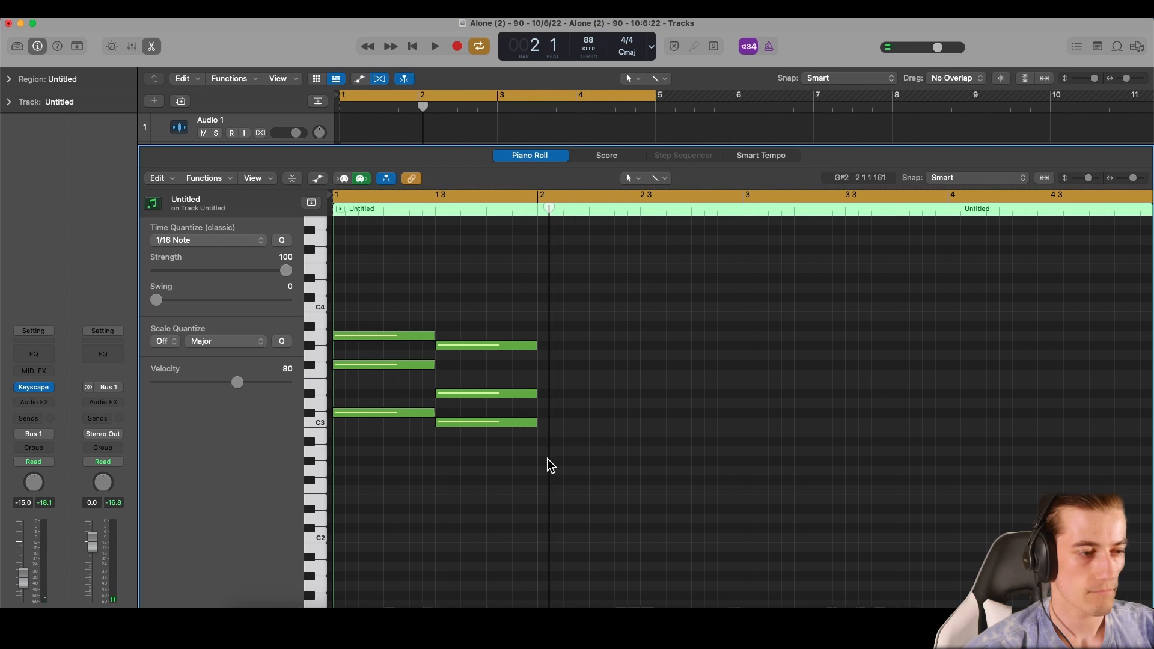
# Add a two-beat third chord of C#3, E3 and G#3 at the start of bar 2 and start playback.
pyautogui.keyDown('super'); pyautogui.click(539, 412); pyautogui.keyUp('super')
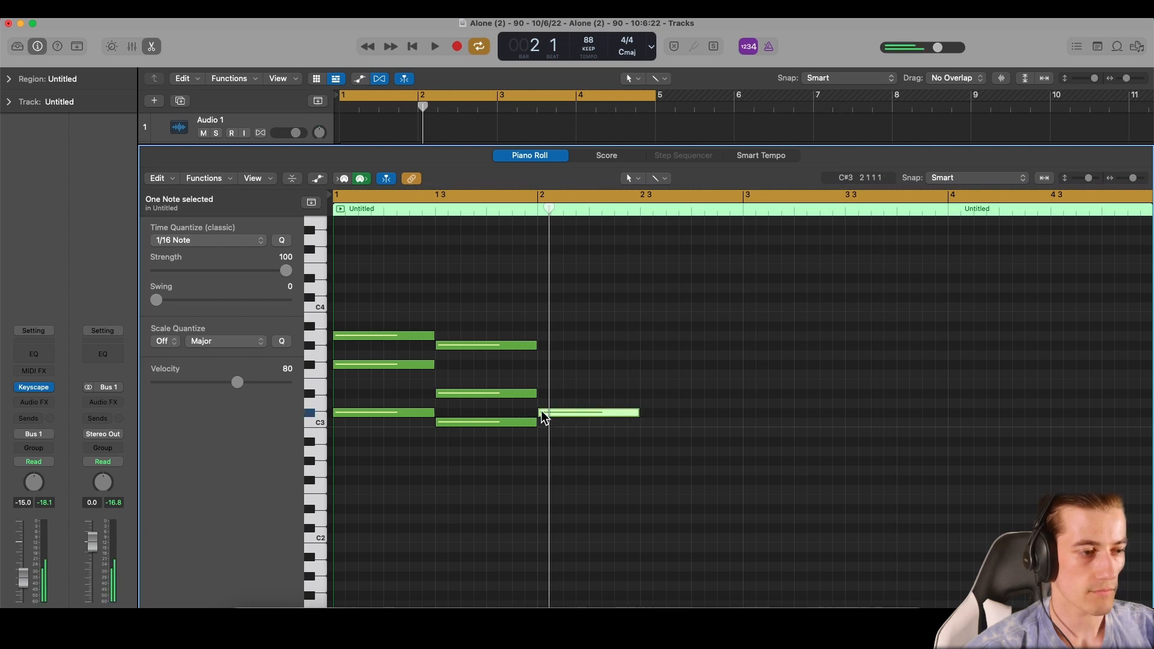
pyautogui.keyDown('super'); pyautogui.click(542, 383); pyautogui.keyUp('super')
pyautogui.keyDown('super'); pyautogui.click(540, 345); pyautogui.keyUp('super')
pyautogui.click(579, 322)
pyautogui.press('space')
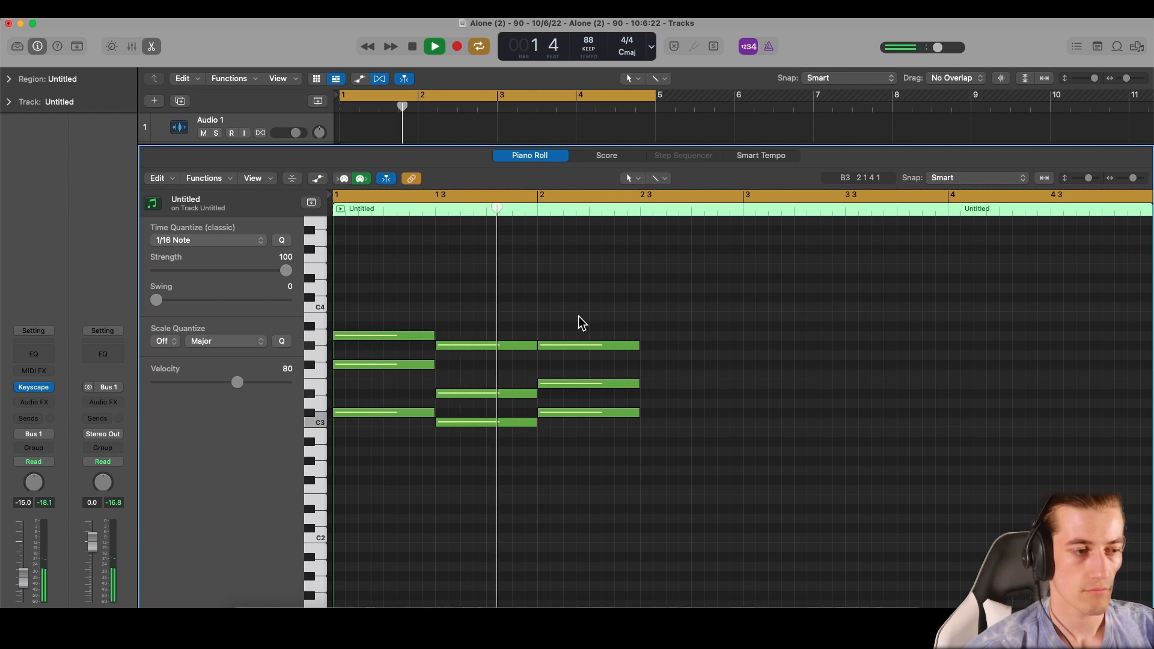
# Draw a two-beat fourth chord of G#3, B3 and D#4 on beat 3 of bar 2, auditioning the progression along the way.
pyautogui.hscroll(2, 579, 318)
pyautogui.press('space')
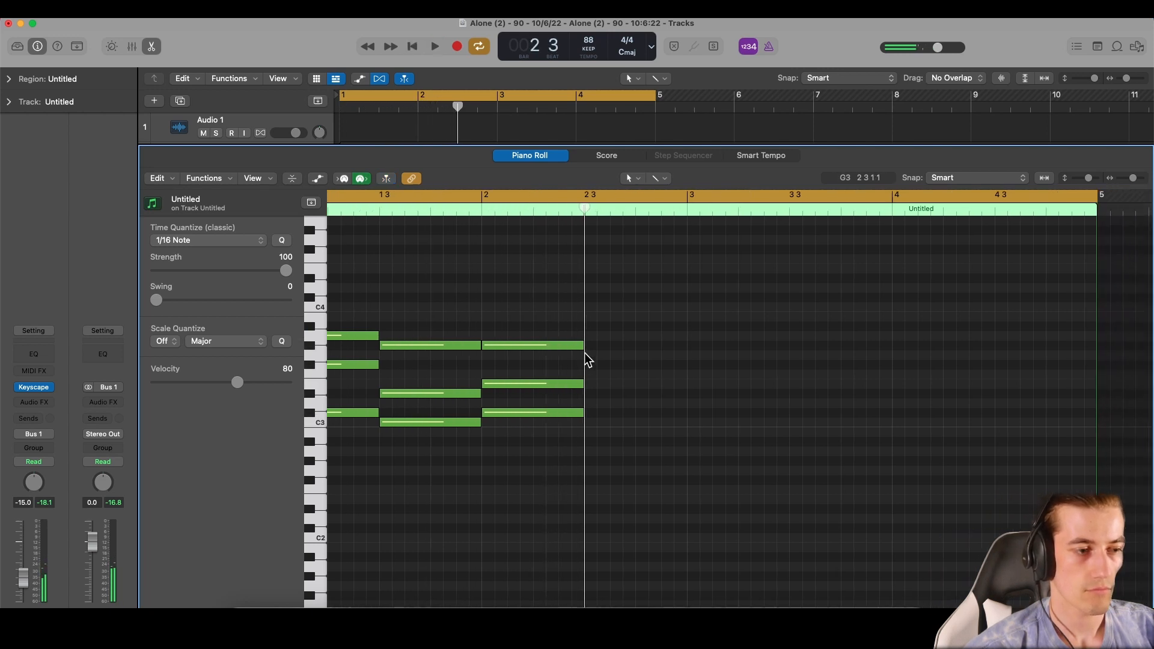
pyautogui.press('space')
pyautogui.hscroll(1, 613, 334)
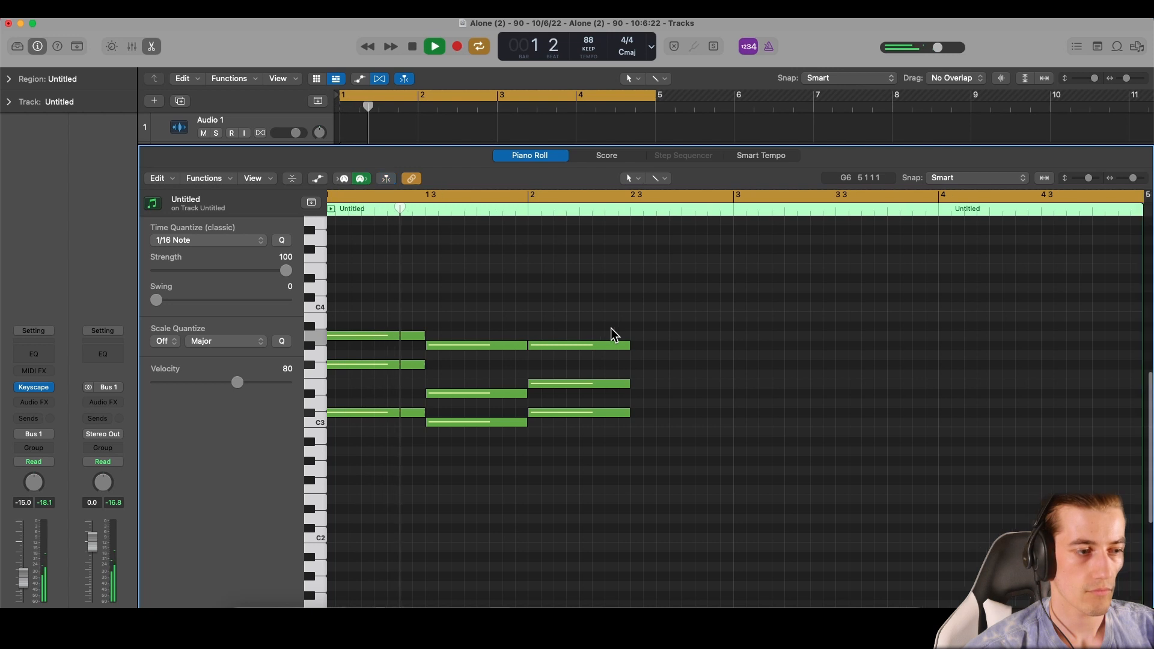
pyautogui.hscroll(1, 610, 329)
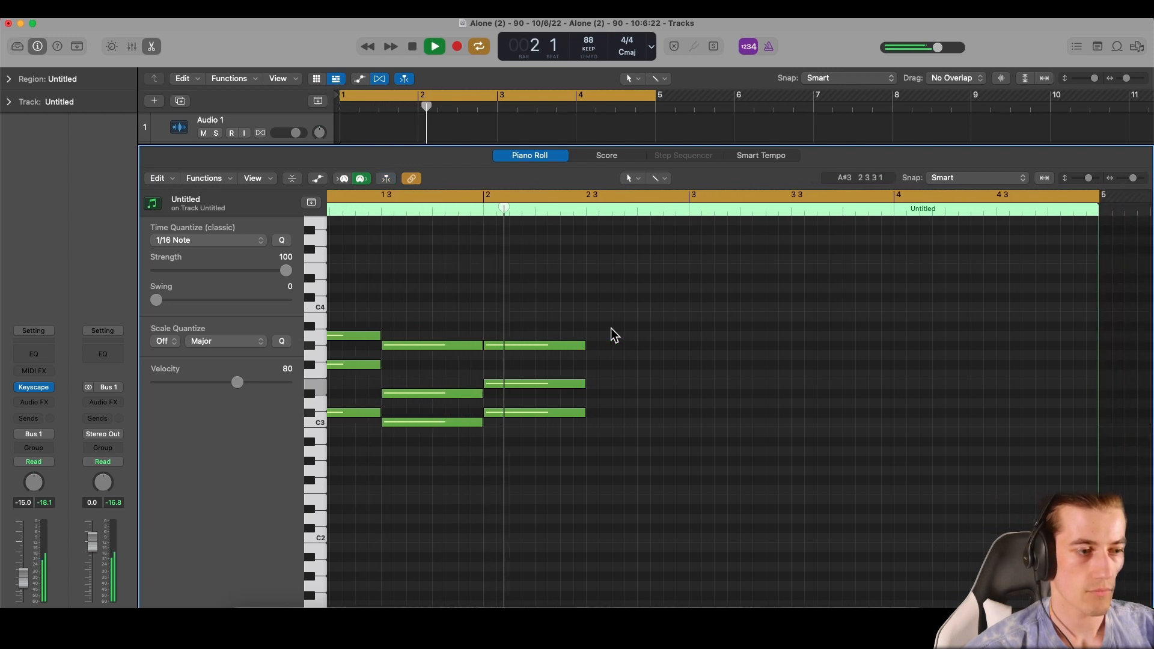
pyautogui.keyDown('super'); pyautogui.click(592, 346); pyautogui.keyUp('super')
pyautogui.press('space')
pyautogui.click(589, 316)
pyautogui.press('space')
pyautogui.click(541, 211)
pyautogui.press('space')
pyautogui.keyDown('super'); pyautogui.click(592, 278); pyautogui.keyUp('super')
# Transpose the three notes of the fourth chord down one octave and play back the progression.
pyautogui.moveTo(577, 252); pyautogui.dragTo(661, 390)
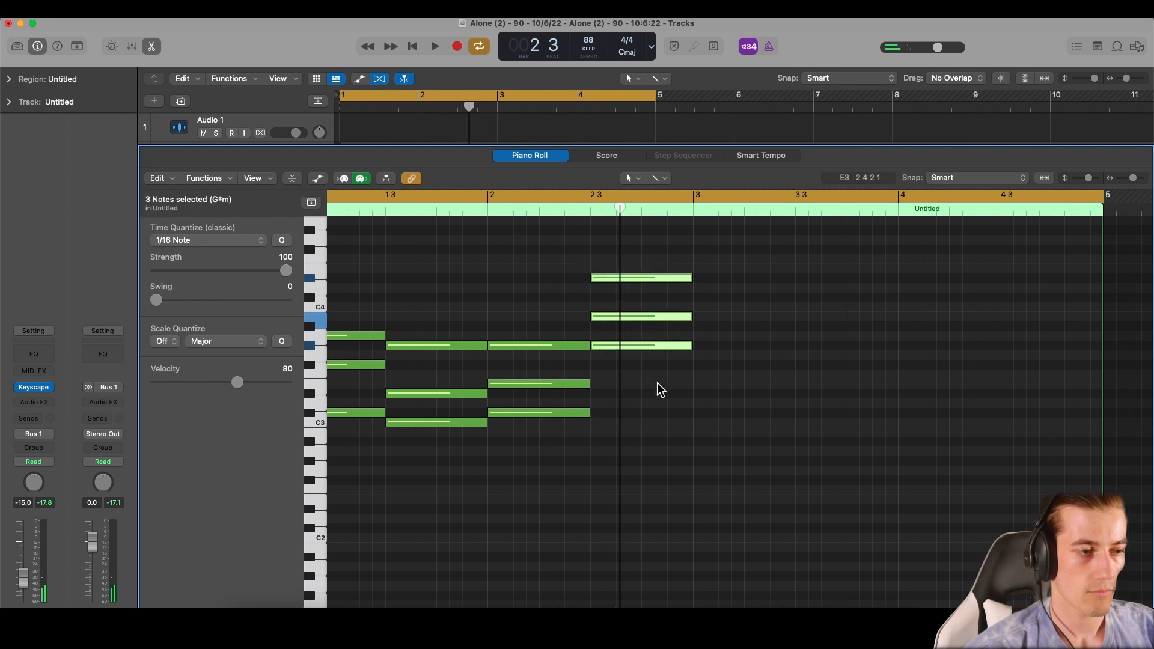
pyautogui.hotkey('alt', 'shift', 'Down')
pyautogui.doubleClick(468, 212)
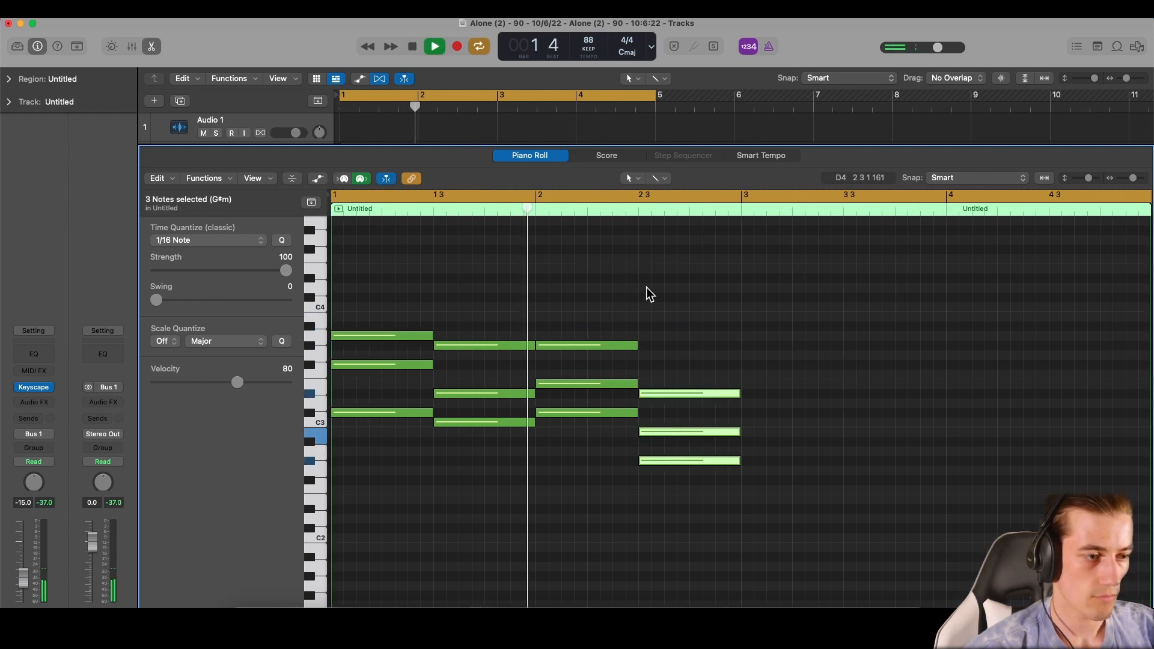
pyautogui.click(663, 294)
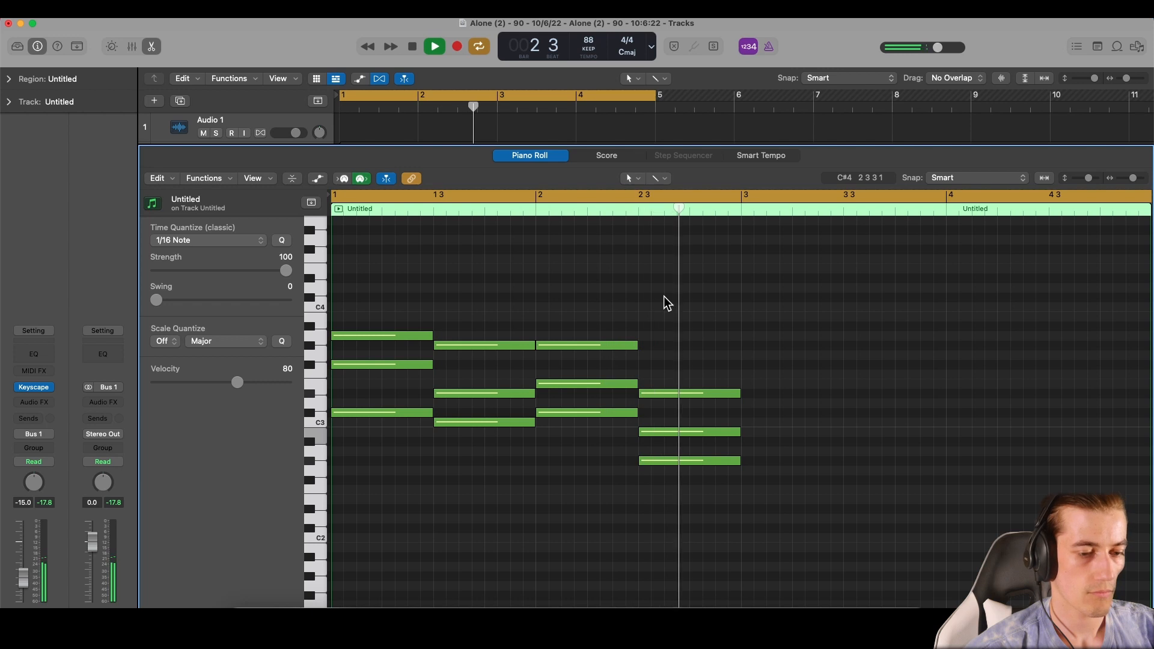
pyautogui.press('space')
# Invert the fourth chord by moving its lowest note, G#2, up one octave to G#3, and audition all four chords.
pyautogui.click(739, 461)
pyautogui.hotkey('alt', 'shift', 'Down')
pyautogui.hotkey('alt', 'shift', 'Up')
pyautogui.hotkey('alt', 'shift', 'Up')
pyautogui.press('space')
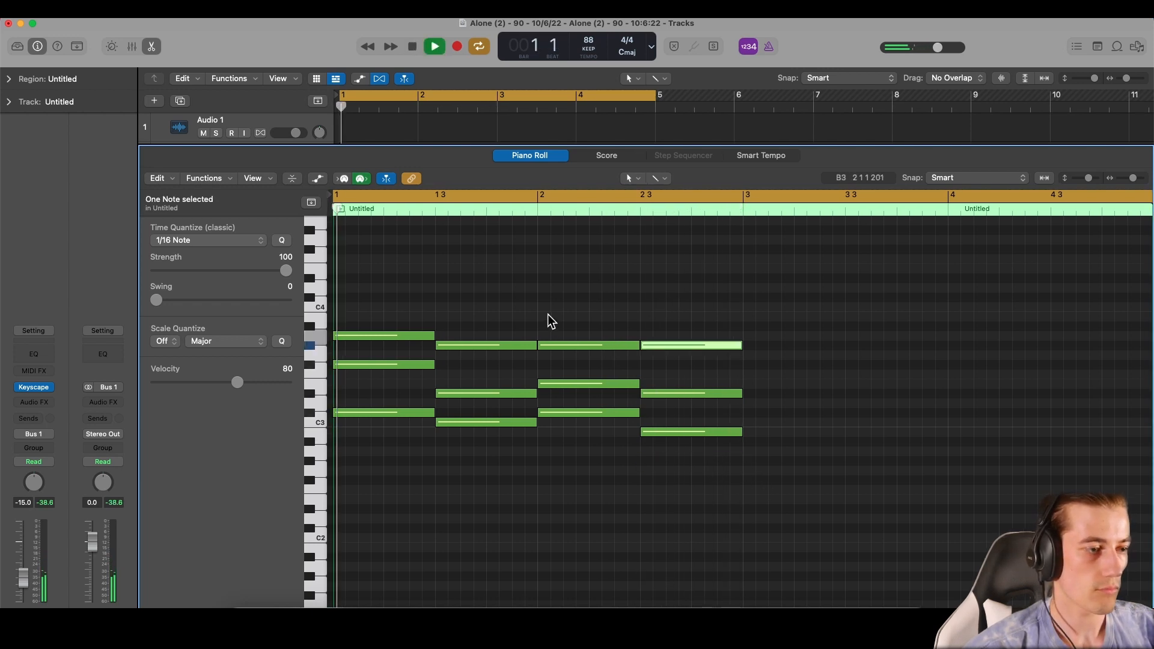
pyautogui.click(549, 322)
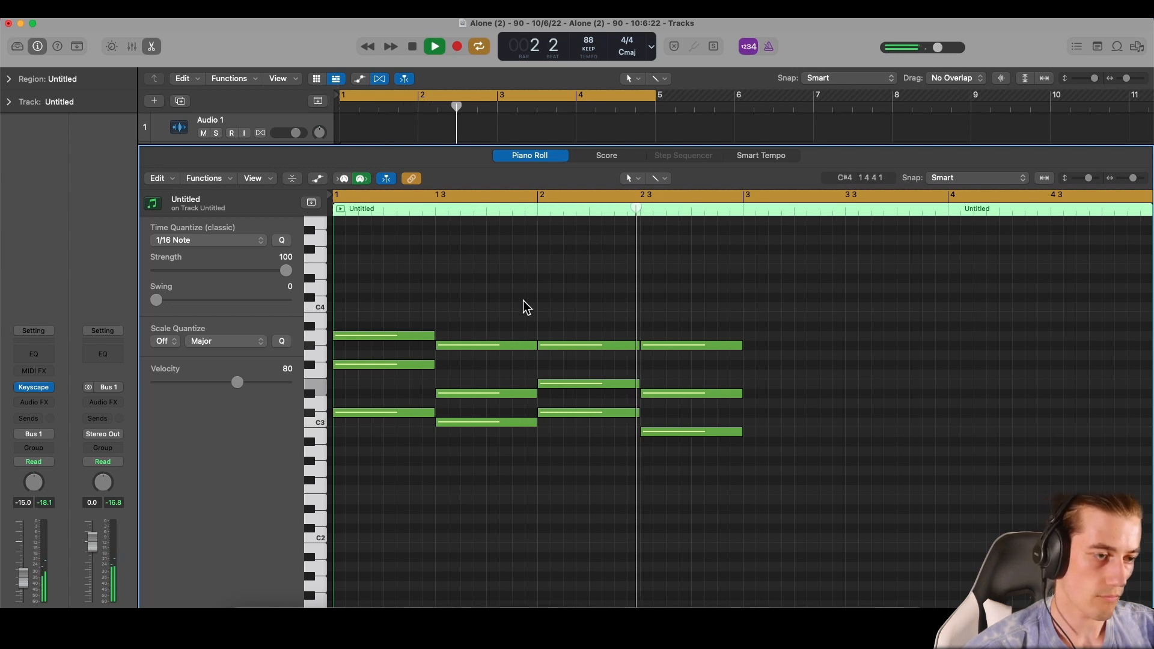
pyautogui.press('space')
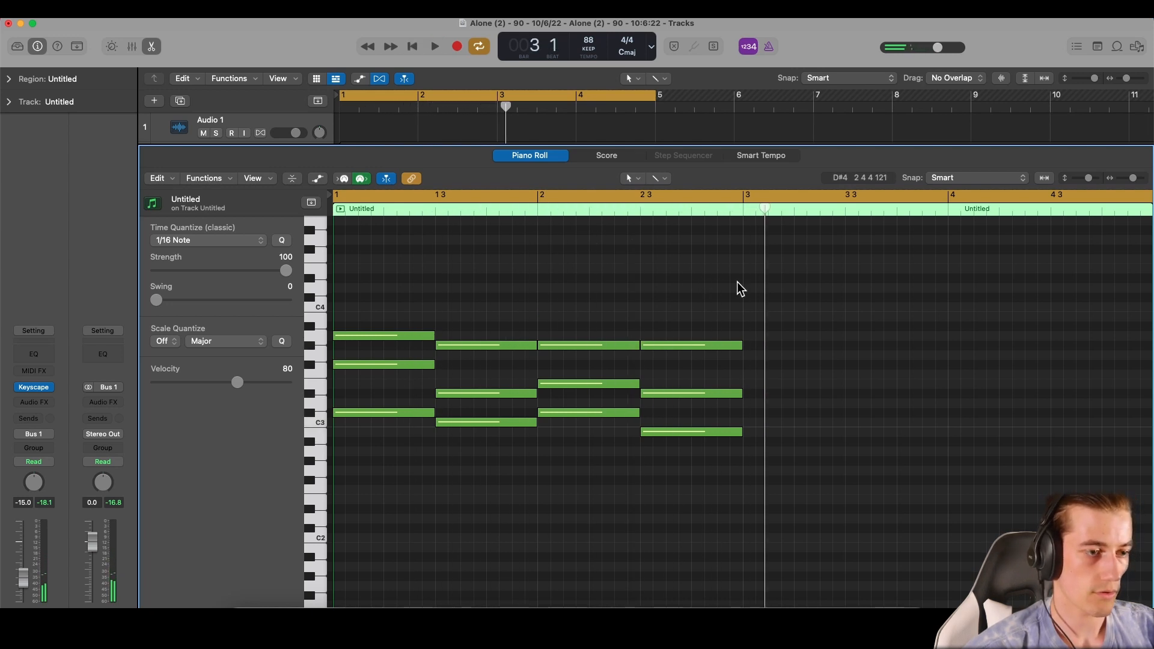
# Repeat all four chords from bars 1 and 2 so they also fill bars 3 and 4.
pyautogui.moveTo(738, 294); pyautogui.dragTo(376, 485)
pyautogui.press('super+r')
pyautogui.press('super+Left')
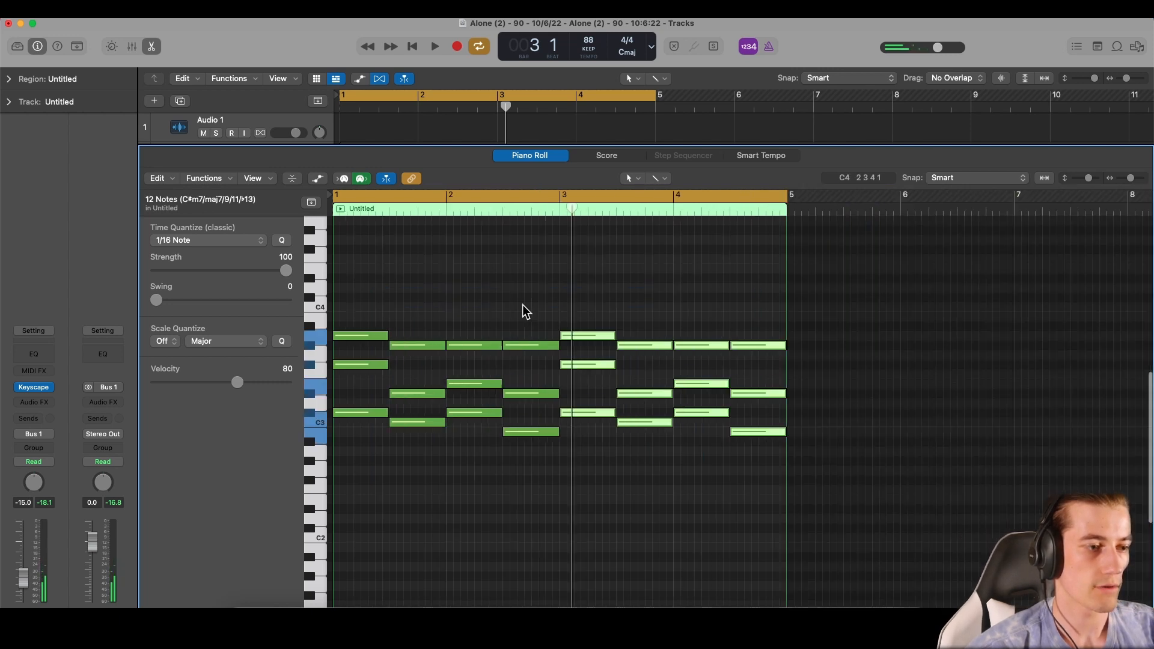
pyautogui.click(521, 304)
pyautogui.press('super+Right')
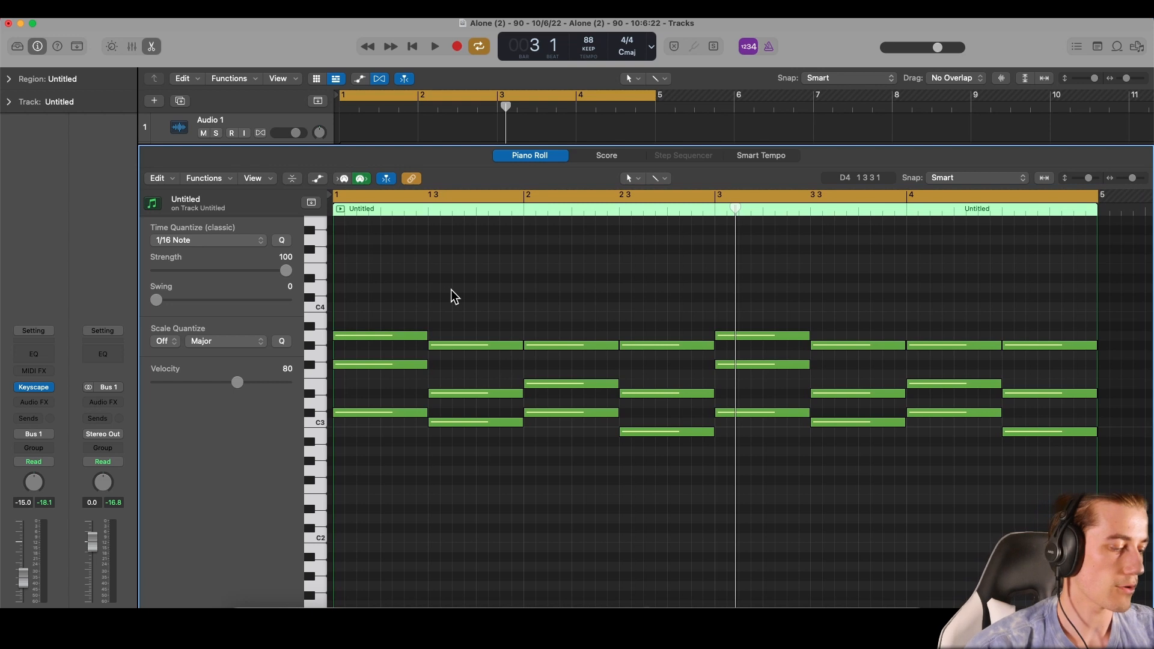
# Shift the F#3 and A3 notes of the first chord slightly later than C#3, with F#3 starting last.
pyautogui.press('a')
pyautogui.press('super+Right')
pyautogui.press('super+Right')
pyautogui.press('super+Right')
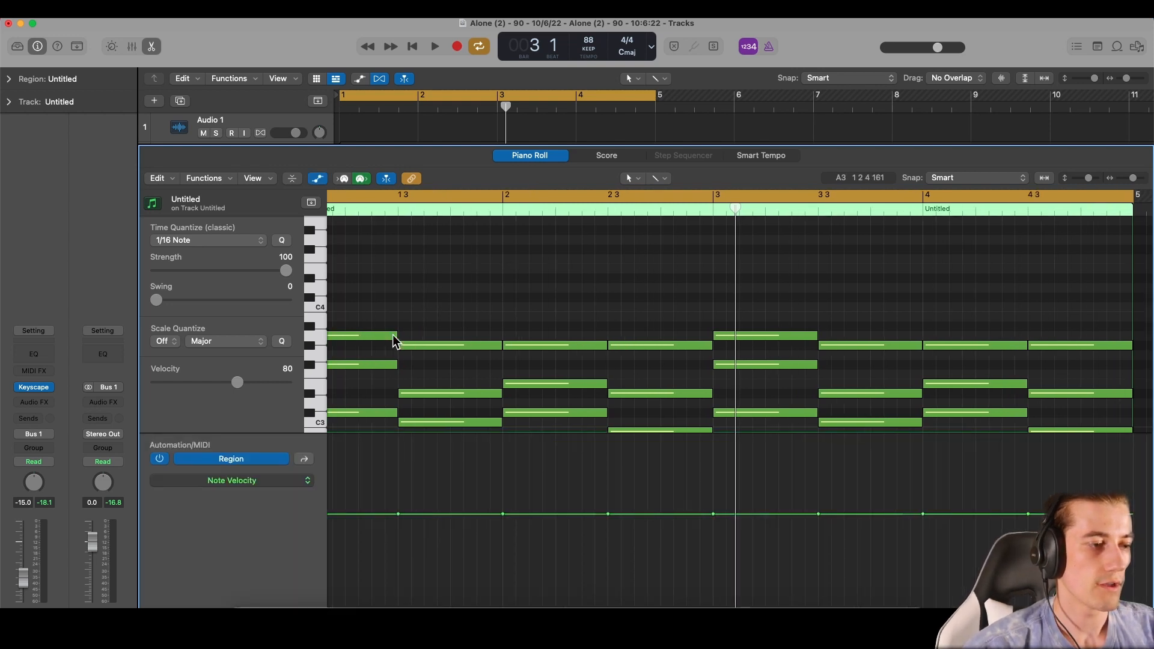
pyautogui.press('a')
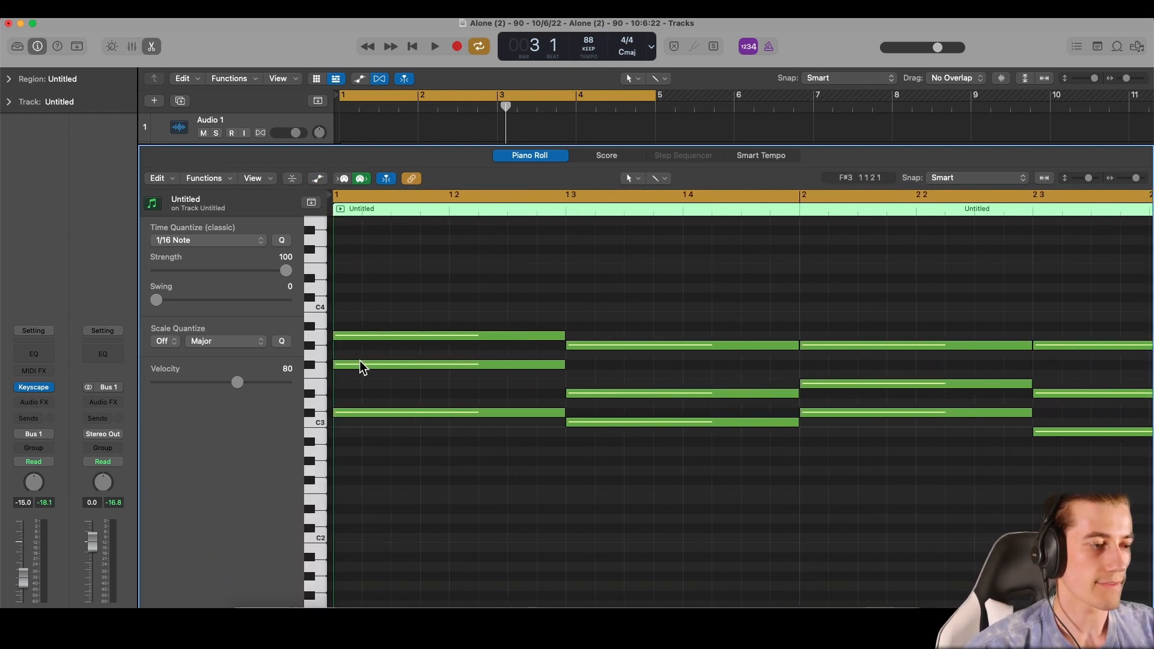
pyautogui.press('super+Right')
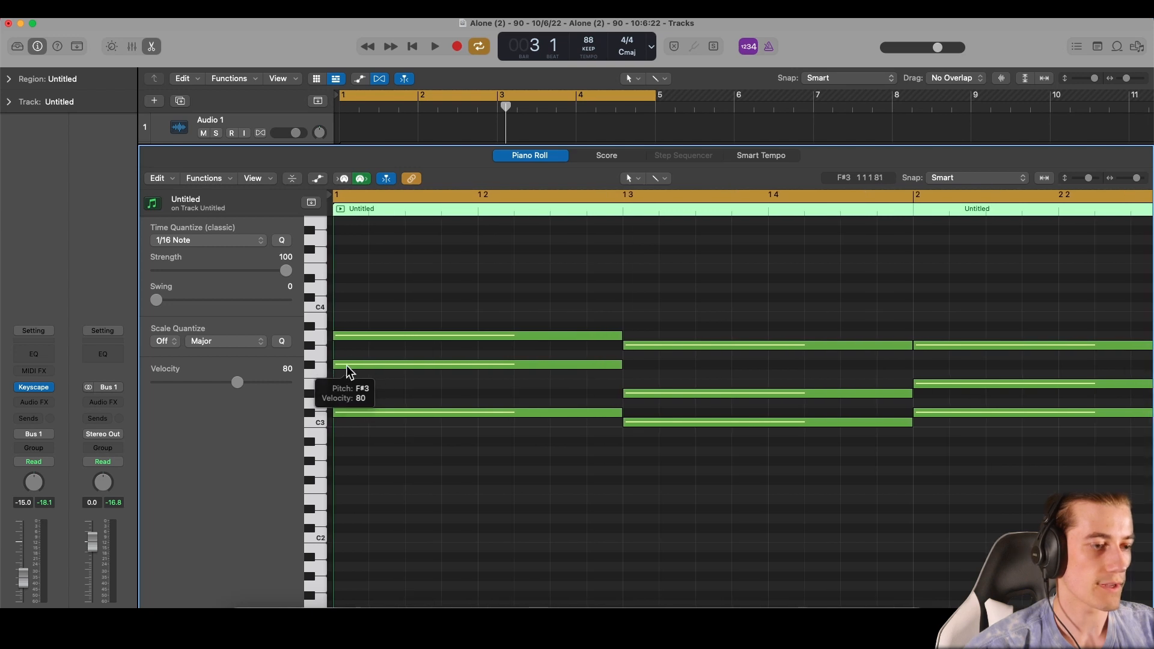
pyautogui.moveTo(345, 367)
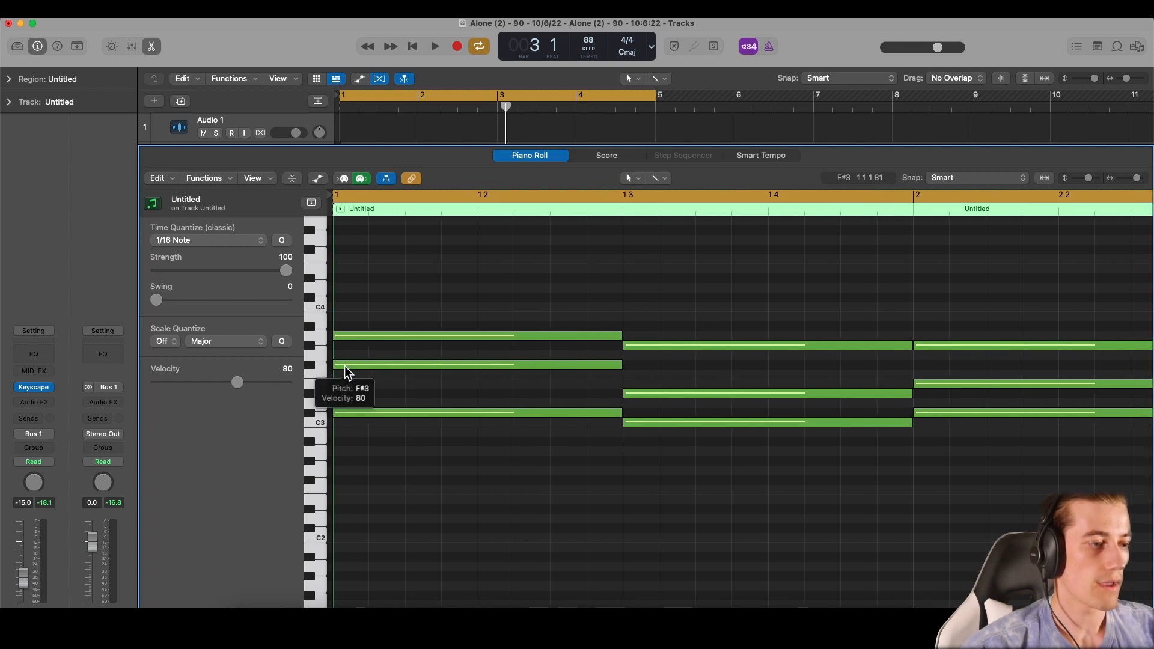
pyautogui.moveTo(347, 366); pyautogui.dragTo(364, 338)
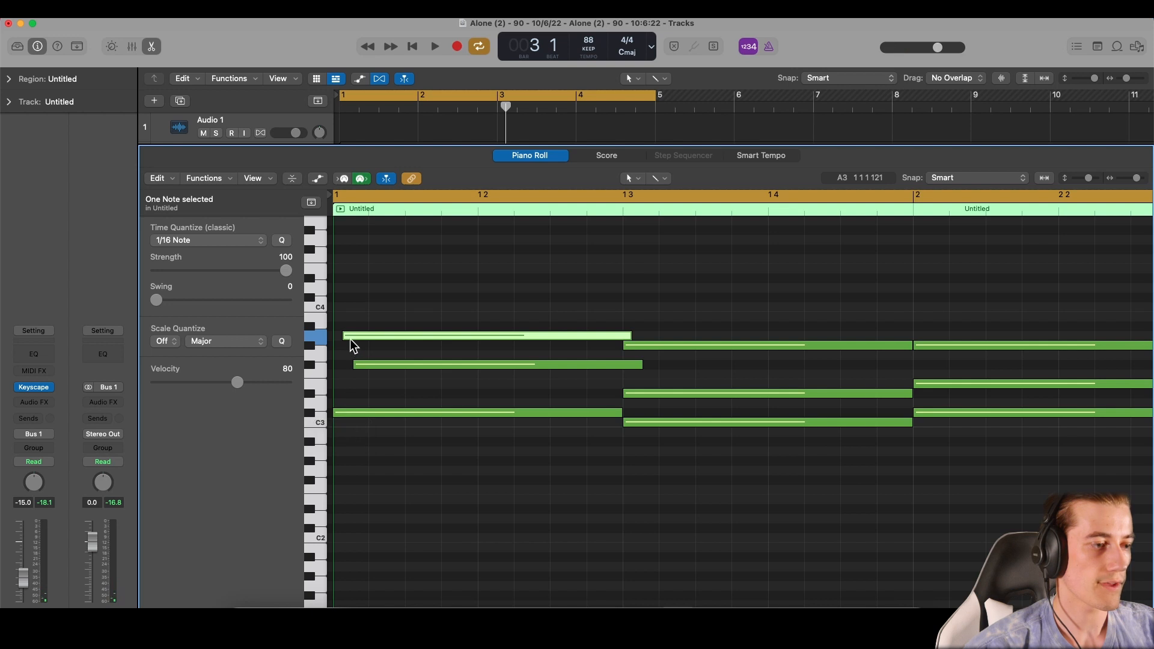
# Trim the overhanging ends of the first chord's F#3 and A3 notes at beat 3 of bar 1 and play it back.
pyautogui.click(372, 306)
pyautogui.hscroll(2, 445, 306)
pyautogui.moveTo(519, 310); pyautogui.dragTo(556, 399)
pyautogui.click(600, 208)
pyautogui.press('super+t')
pyautogui.press('Delete')
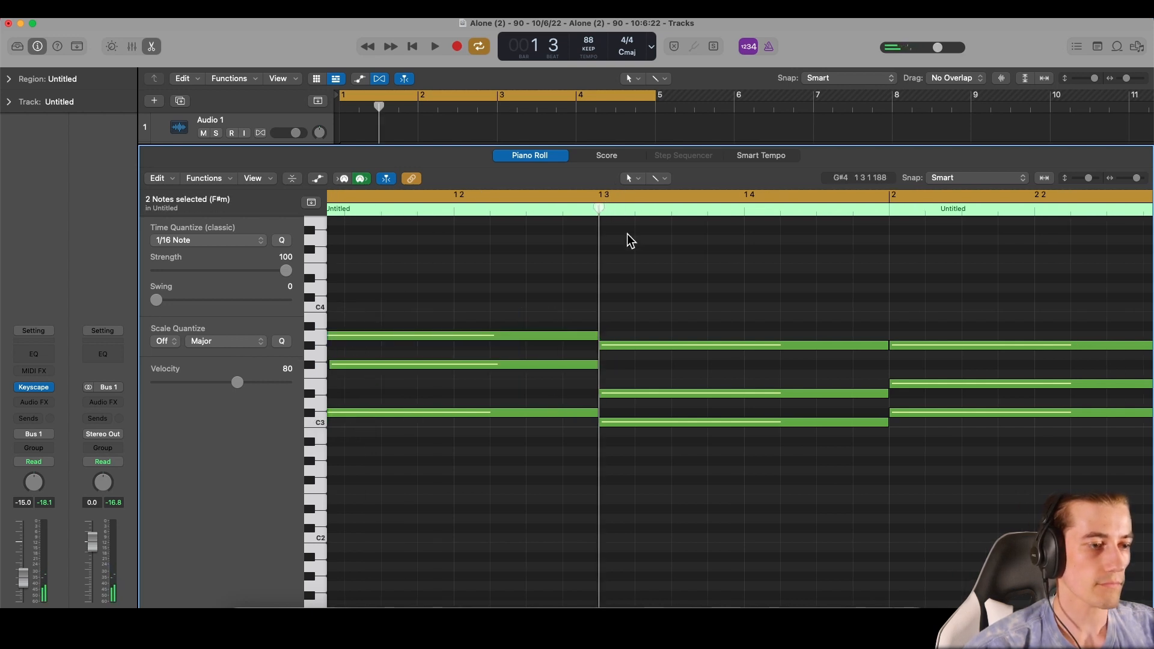
pyautogui.hscroll(-2, 646, 248)
pyautogui.hscroll(1, 647, 248)
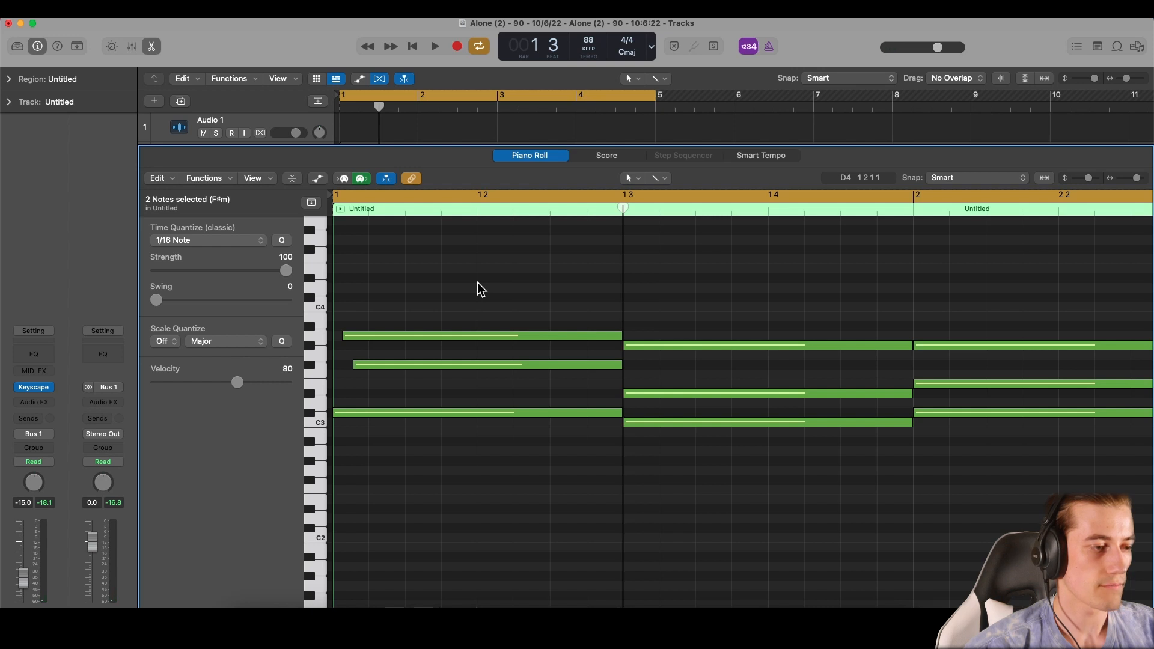
pyautogui.press('space')
# Raise the first chord's note velocities to slightly different levels, with C#3 loudest and A3 at 89, and audition the chord.
pyautogui.press('a')
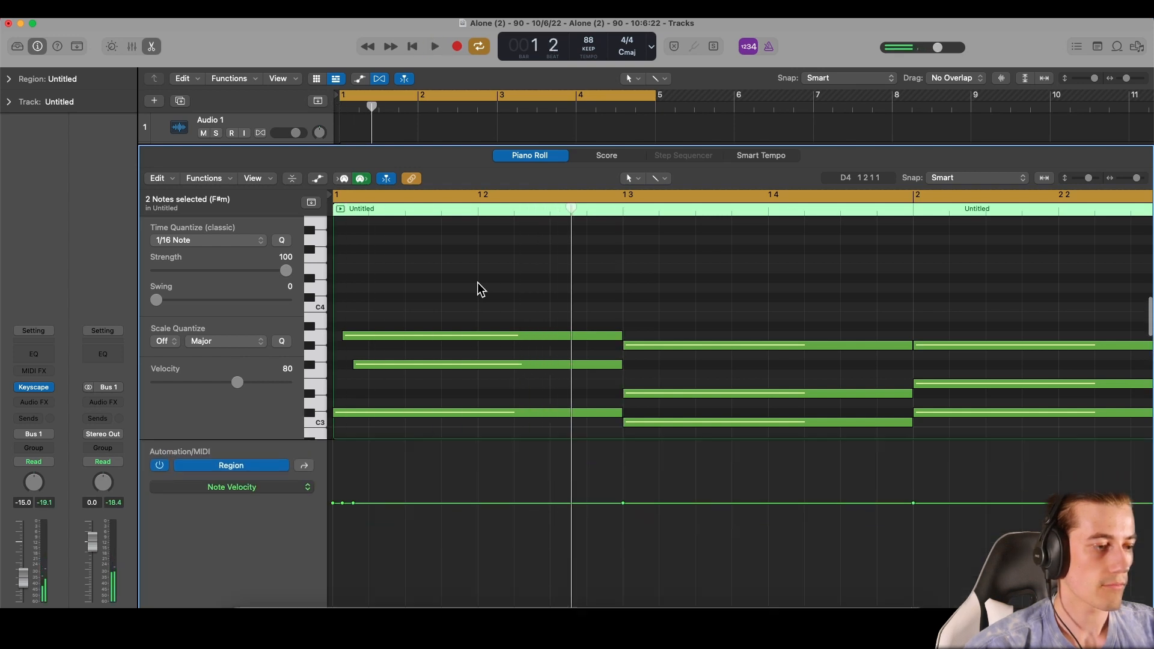
pyautogui.moveTo(332, 514); pyautogui.dragTo(353, 489)
pyautogui.click(332, 481)
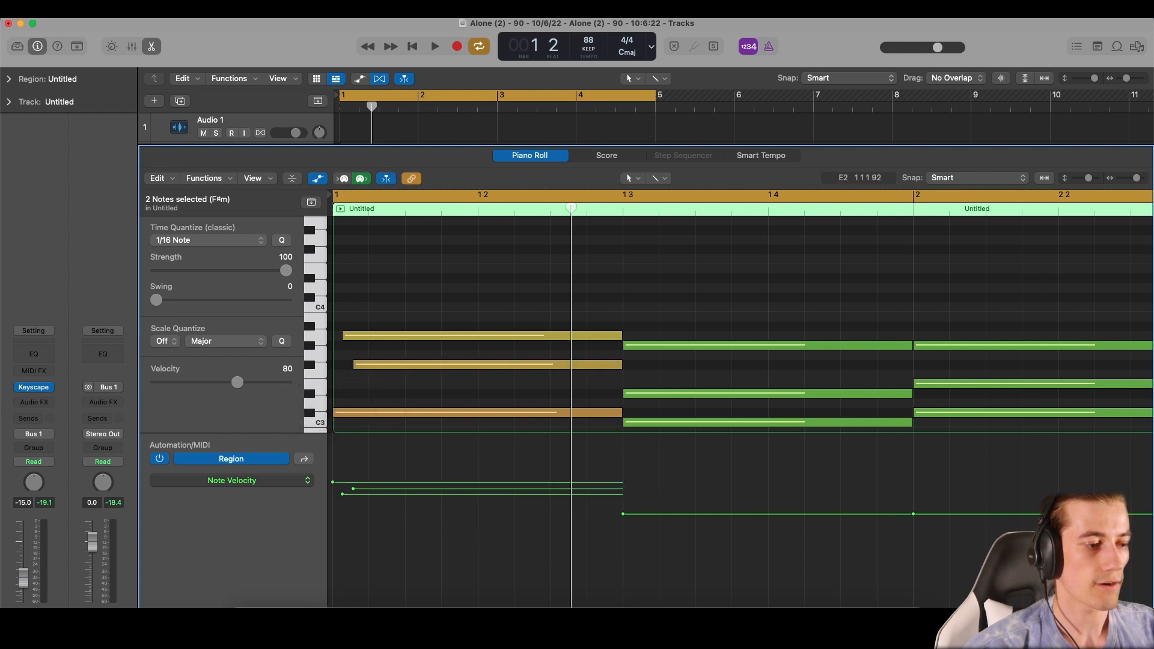
pyautogui.click(341, 494)
pyautogui.click(347, 459)
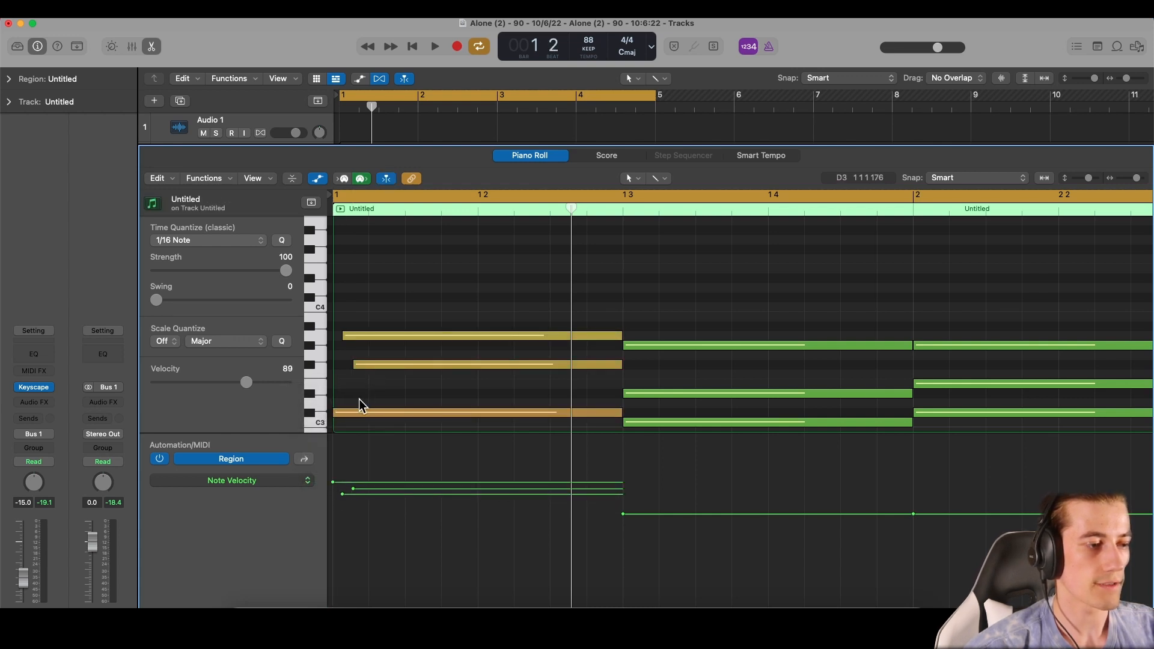
pyautogui.press('space')
pyautogui.press('space')
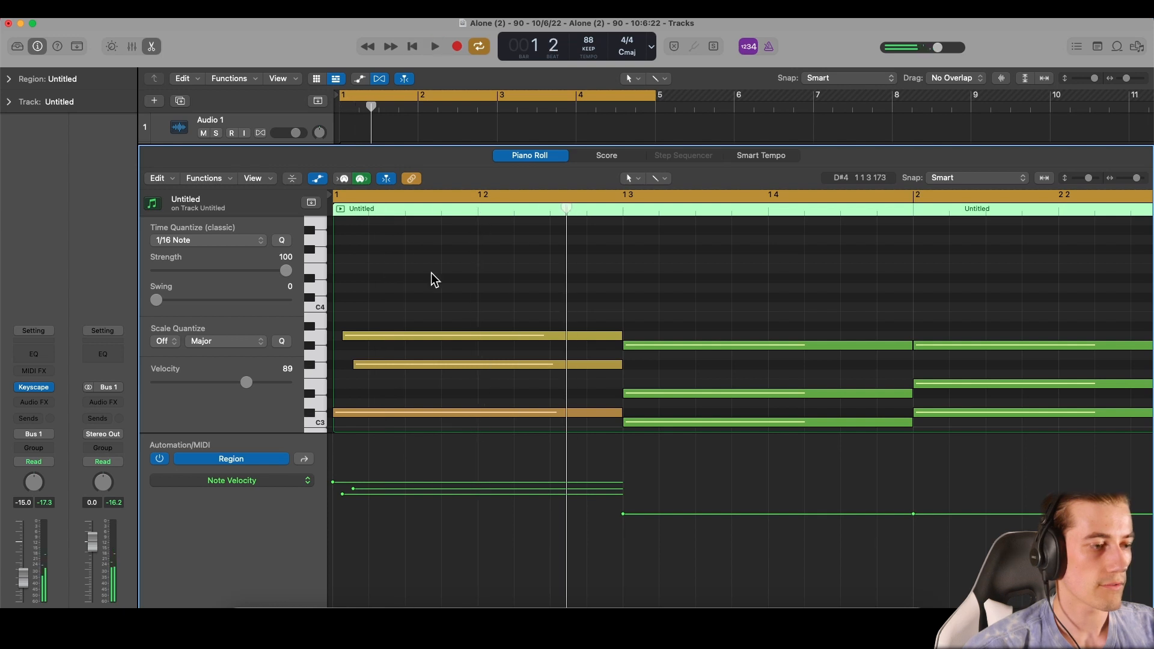
pyautogui.scroll(-3, 431, 273)
pyautogui.press('a')
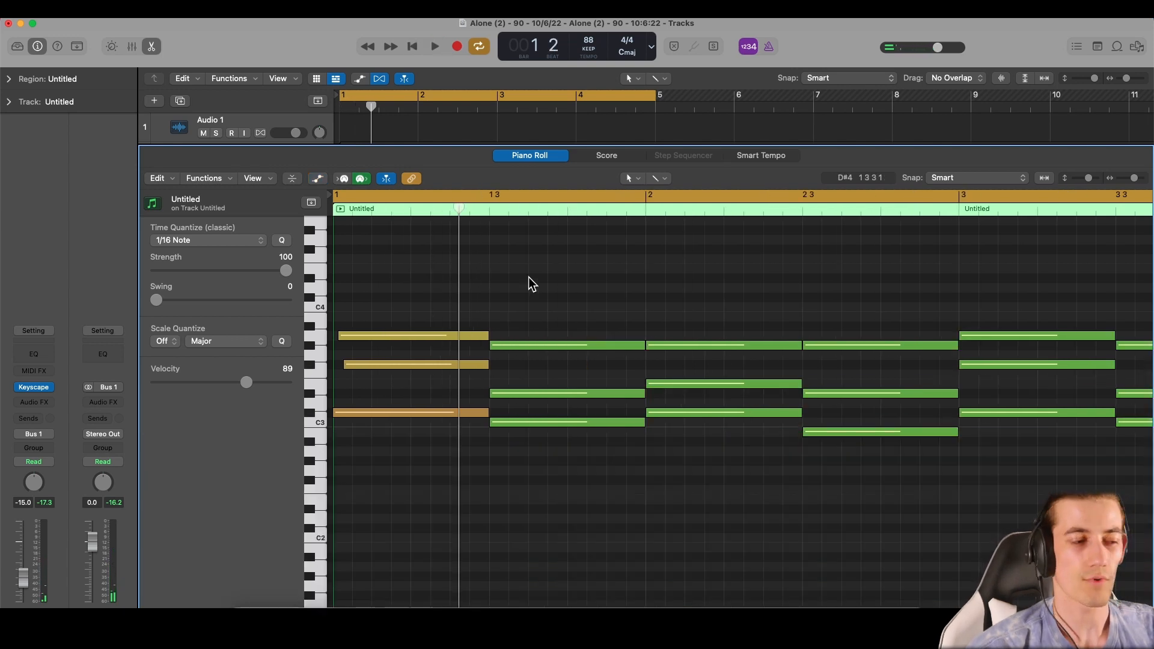
# Examine the staggered note starts, note lengths and varied velocities of the chords across the four-bar progression.
pyautogui.scroll(-2, 532, 280)
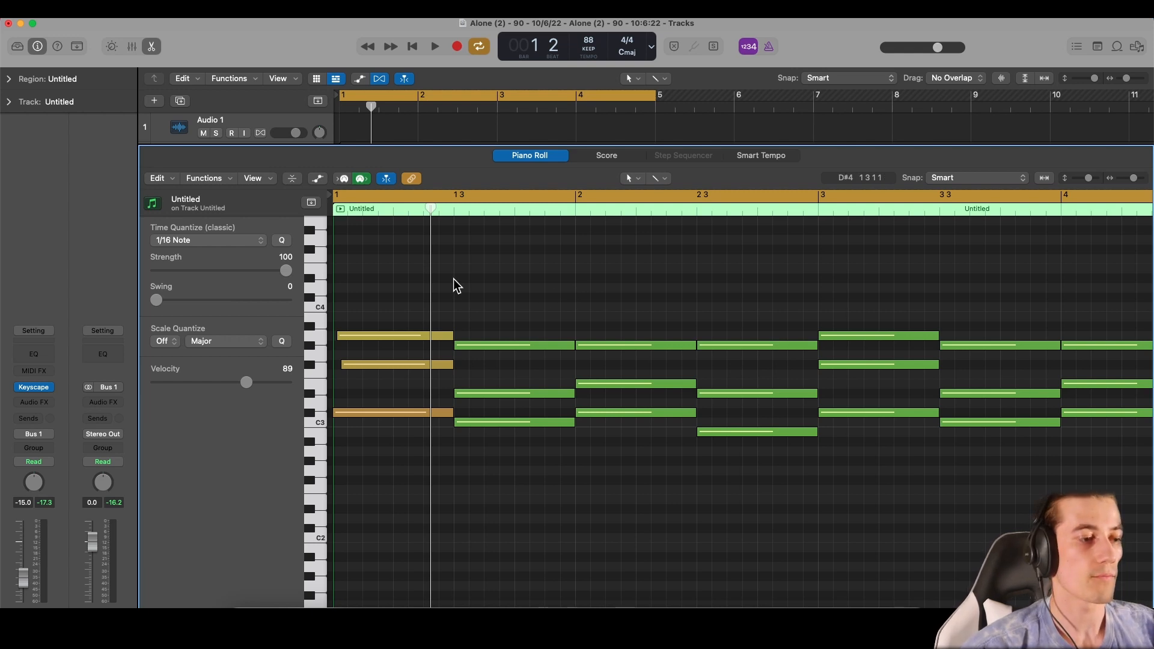
pyautogui.scroll(-3, 357, 307)
pyautogui.scroll(3, 357, 302)
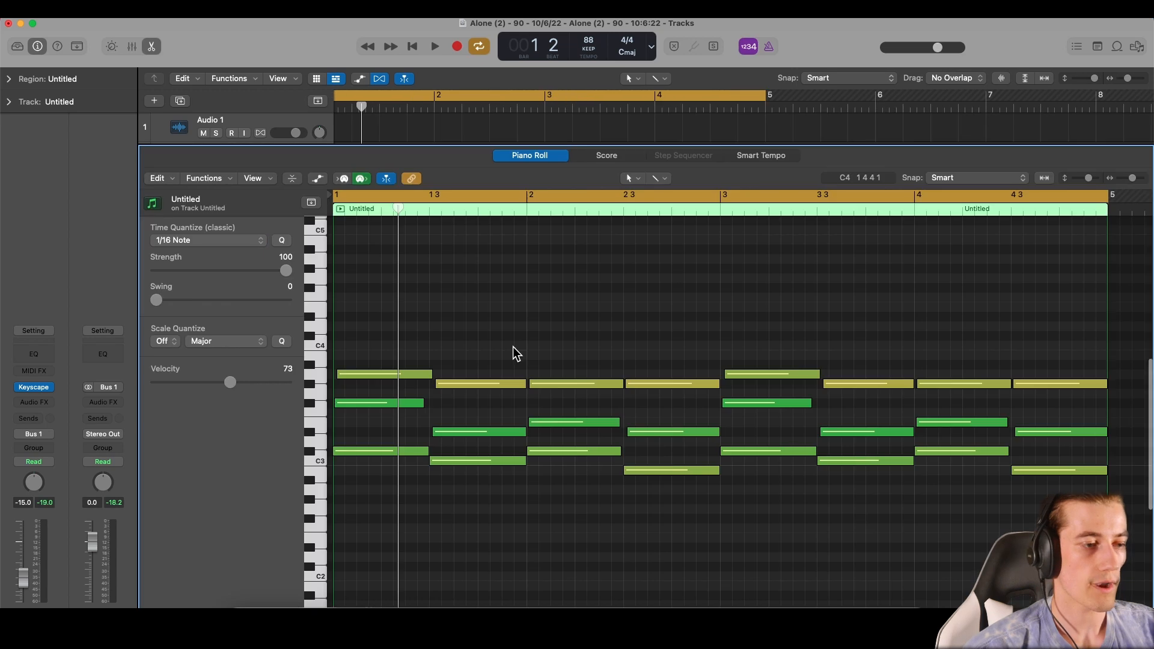
pyautogui.scroll(3, 513, 348)
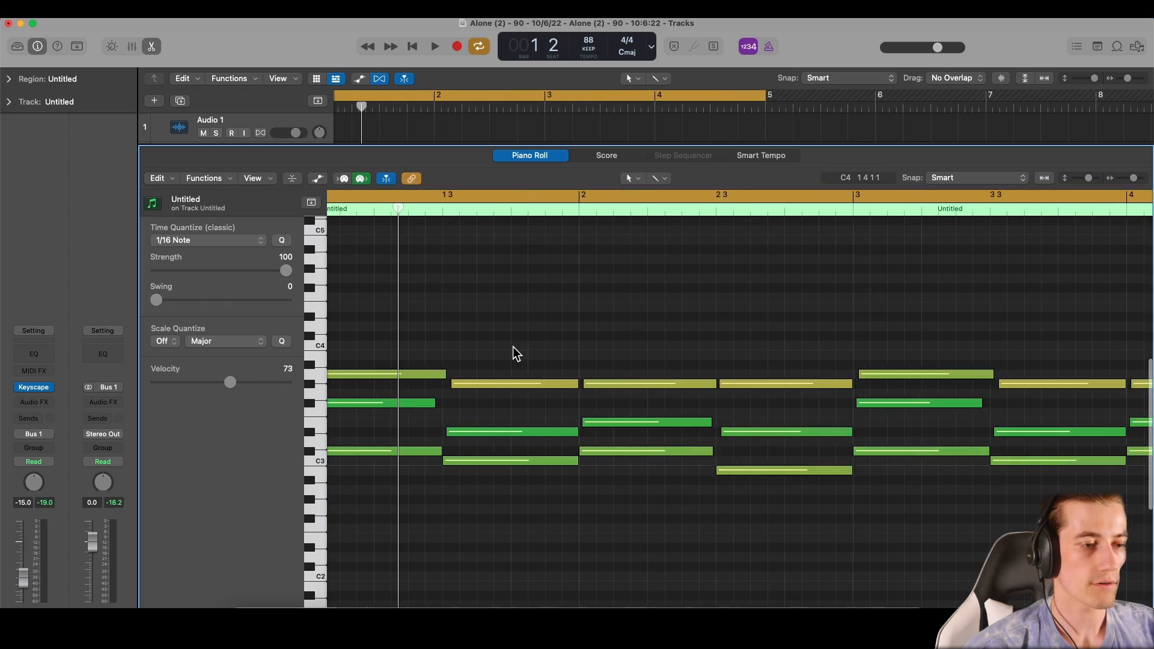
pyautogui.hscroll(-2, 513, 348)
pyautogui.press('a')
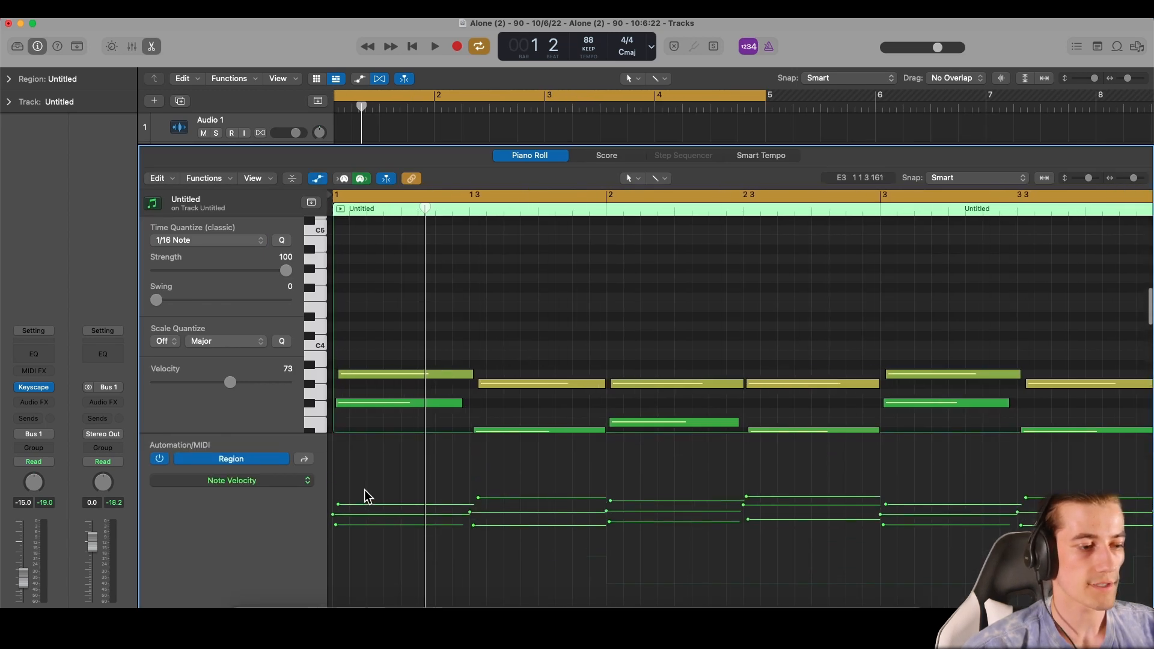
pyautogui.click(338, 503)
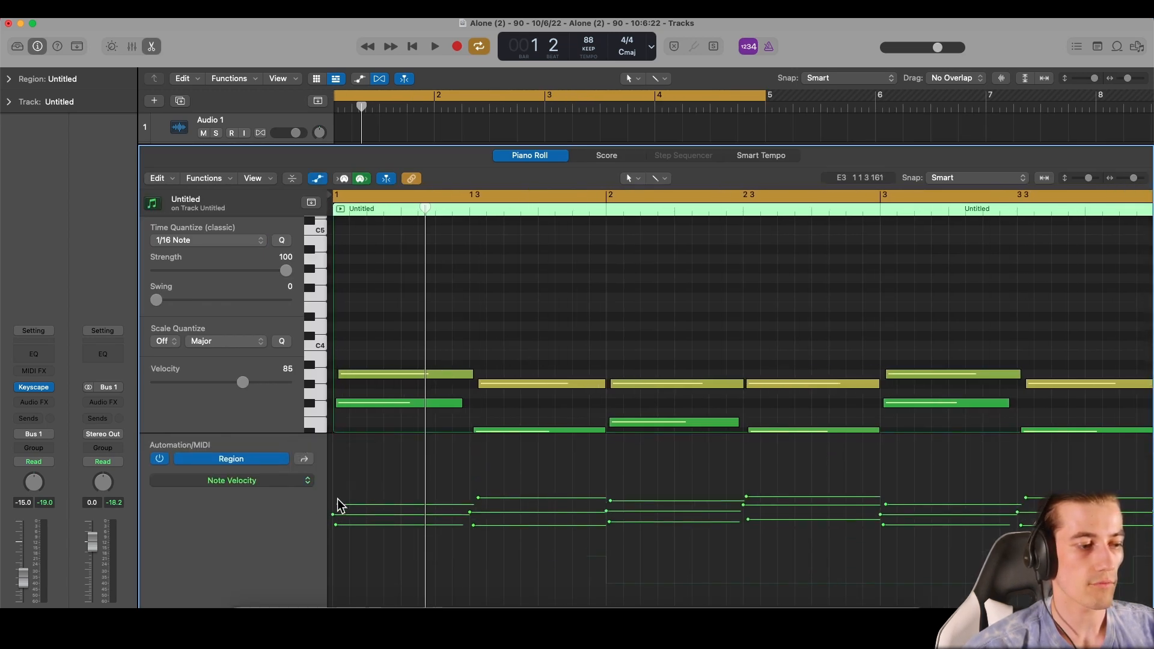
pyautogui.press('a')
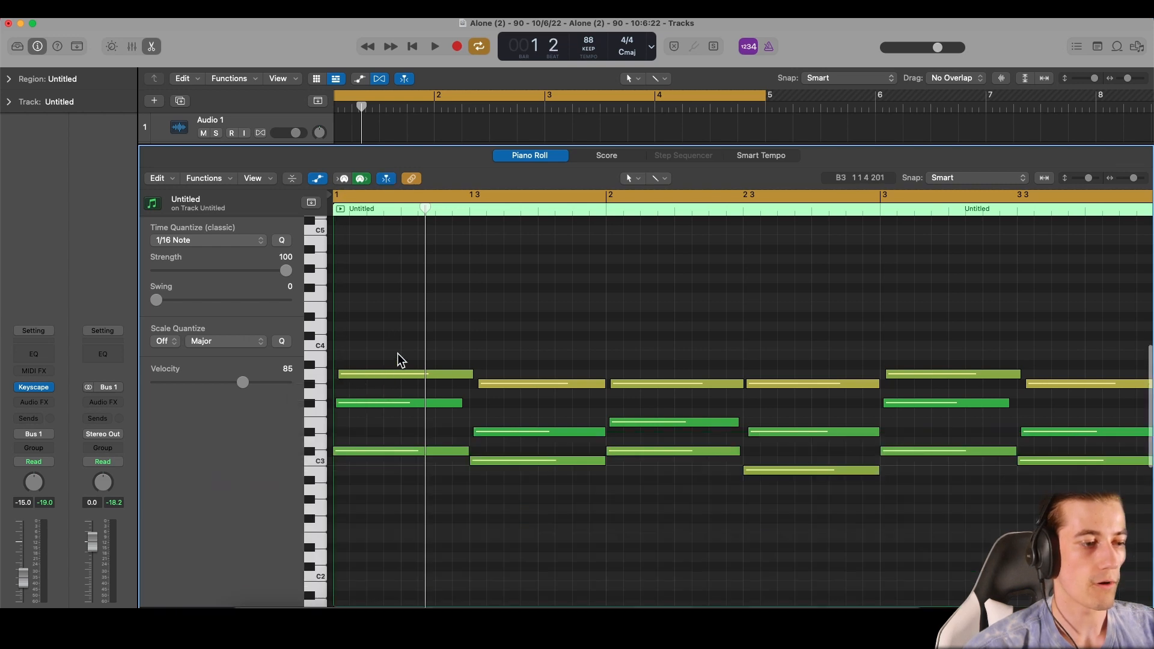
pyautogui.scroll(-2, 514, 365)
pyautogui.hscroll(3, 514, 365)
pyautogui.hscroll(-3, 514, 365)
pyautogui.hscroll(1, 514, 366)
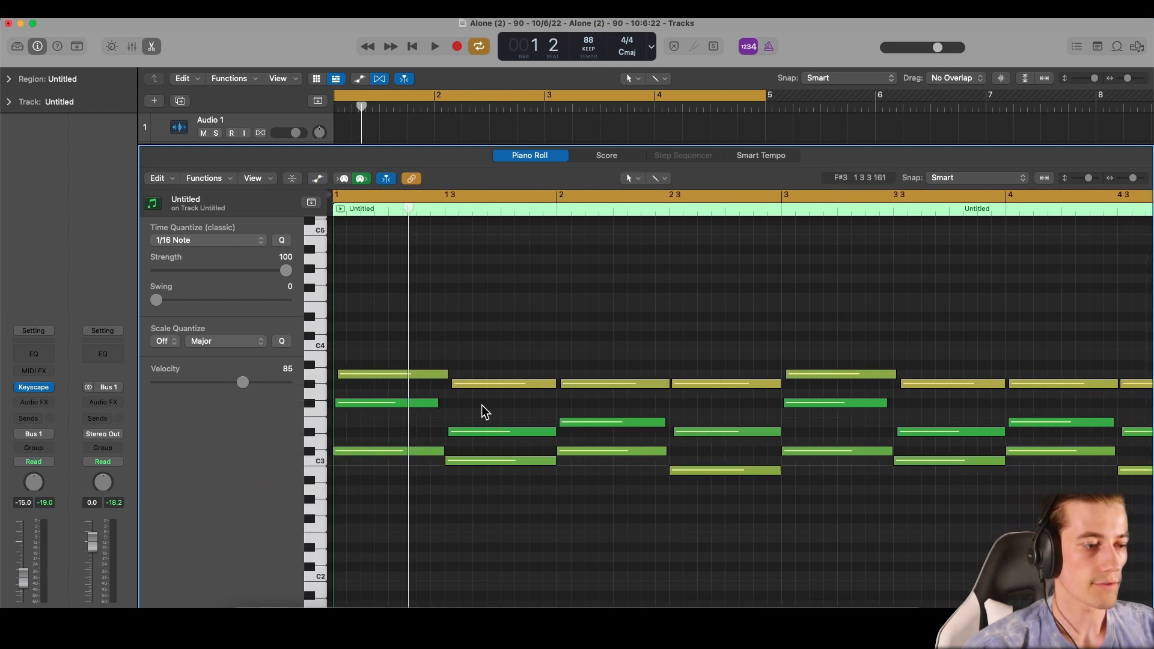
pyautogui.scroll(4, 486, 406)
pyautogui.scroll(3, 589, 438)
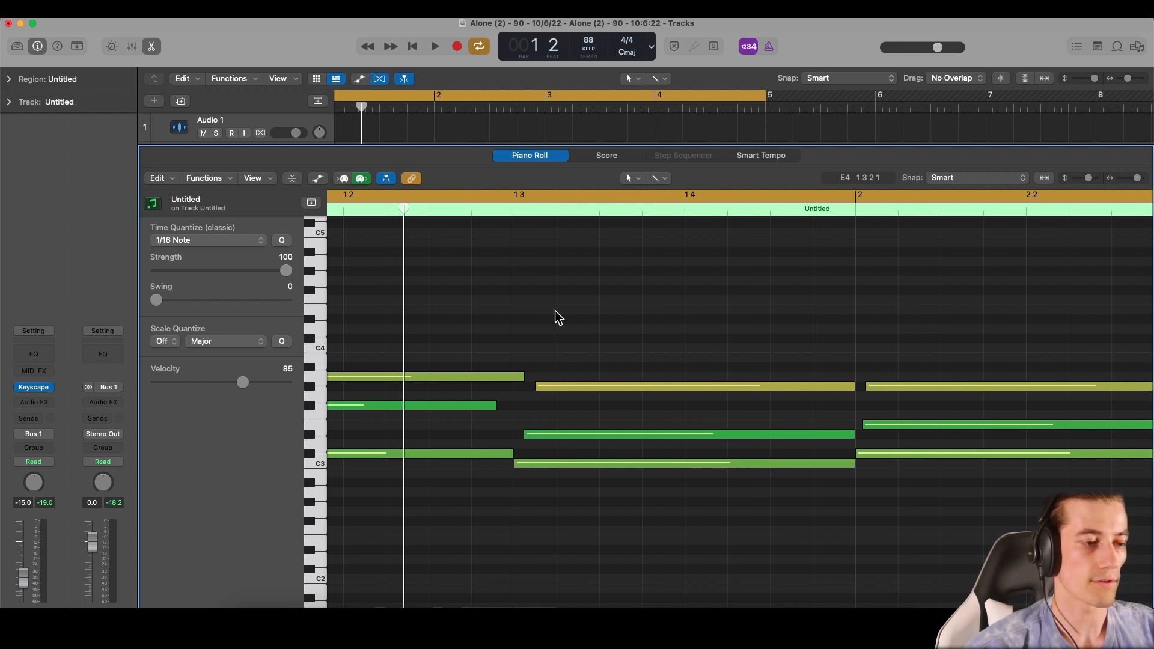
# Shorten the cycle range to bars 1 and 2 and play back the chord progression.
pyautogui.scroll(-6, 554, 312)
pyautogui.keyDown('shift'); pyautogui.click(527, 198); pyautogui.keyUp('shift')
pyautogui.scroll(3, 424, 270)
pyautogui.hscroll(-2, 424, 271)
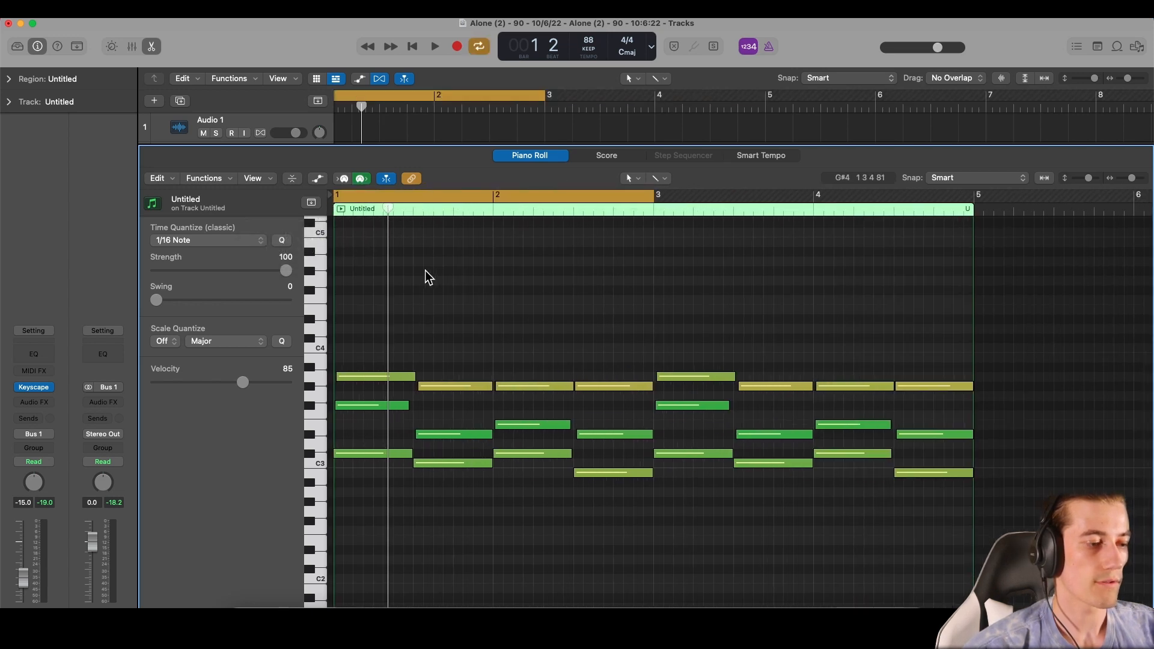
pyautogui.press('space')
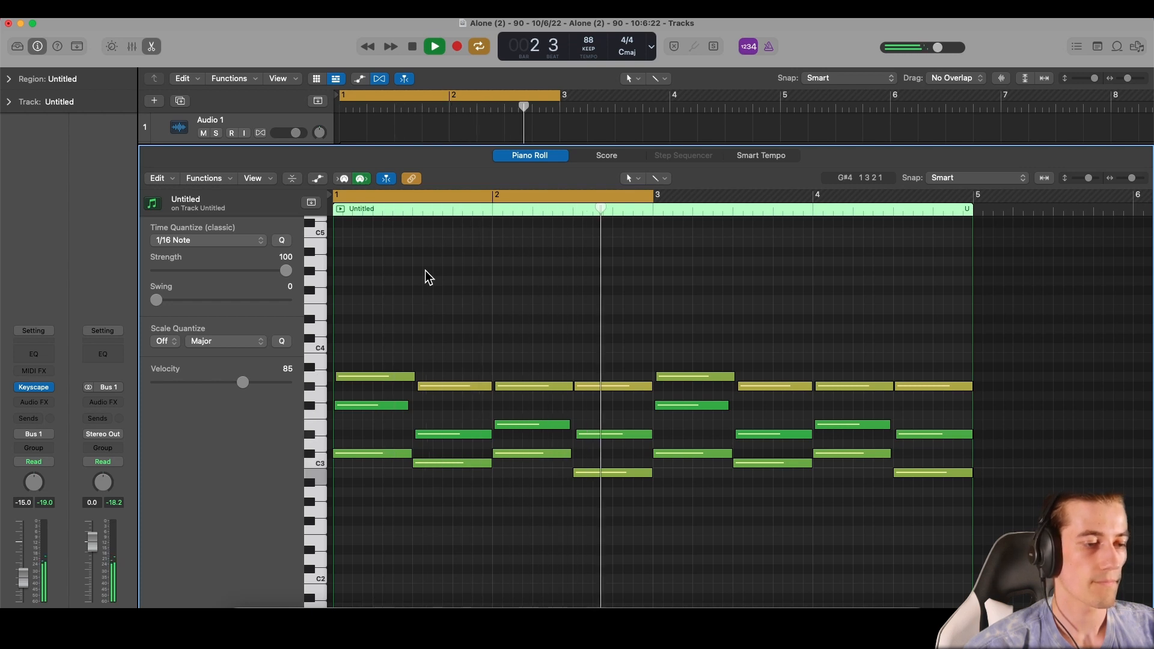
pyautogui.press('space')
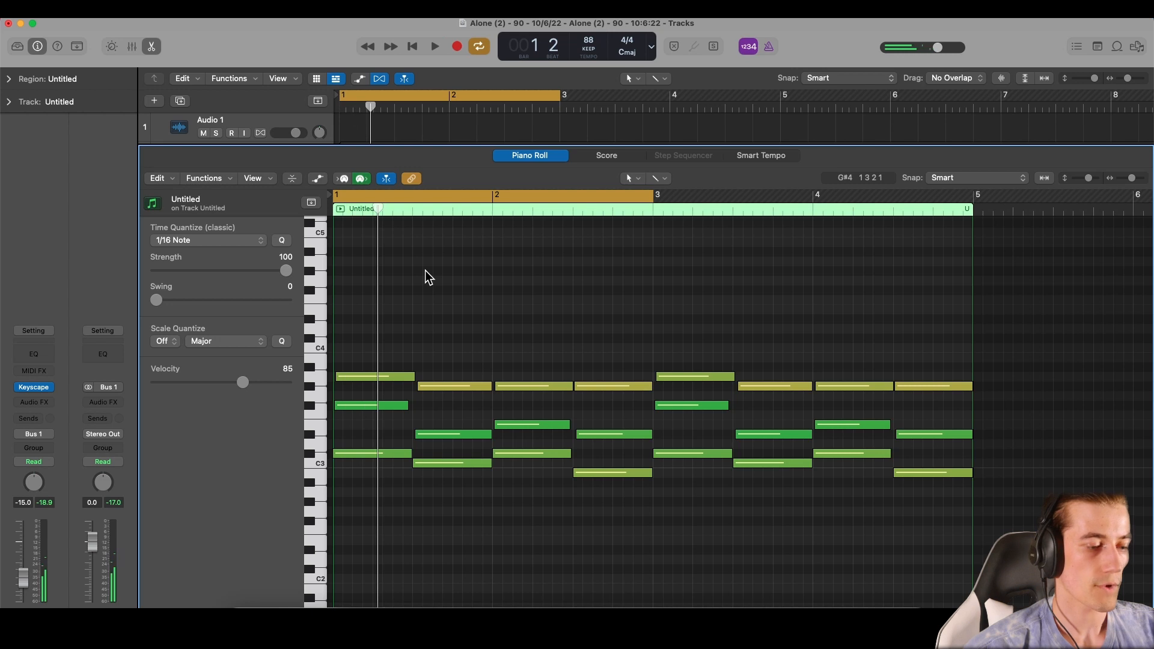
# Create an empty MIDI region on track 7 and extend it to bar 5, matching the chord region above.
pyautogui.press('e')
pyautogui.click(358, 322)
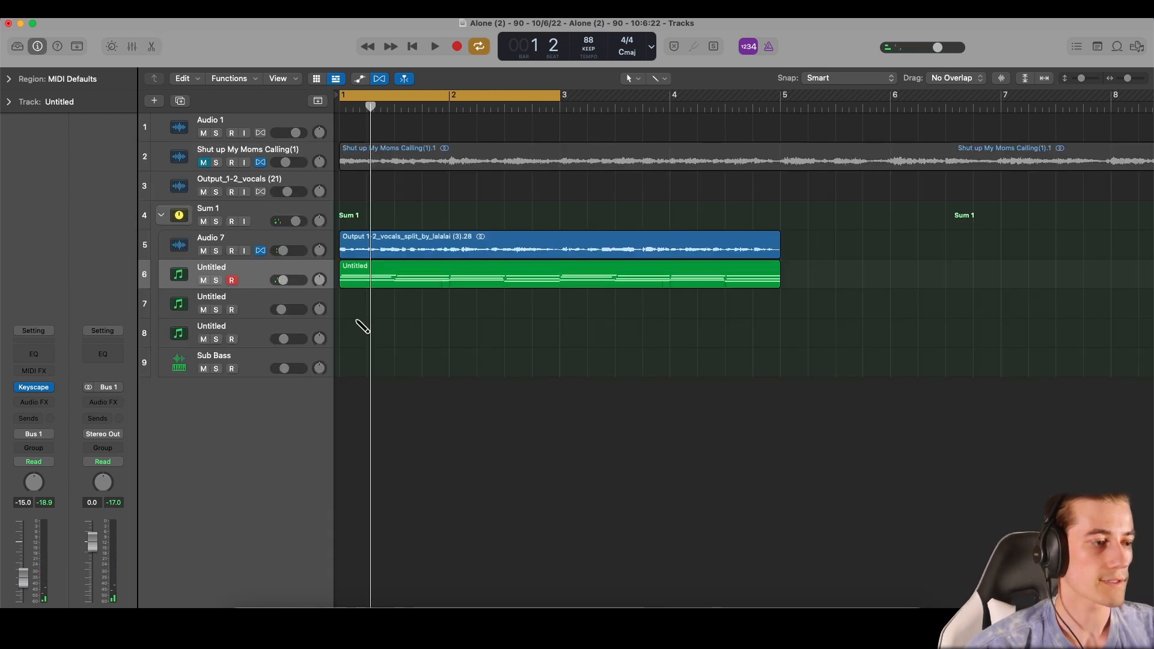
pyautogui.click(359, 314)
pyautogui.moveTo(444, 313); pyautogui.dragTo(777, 337)
pyautogui.press('e')
pyautogui.press('e')
pyautogui.press('super+Right')
pyautogui.hscroll(-1, 418, 305)
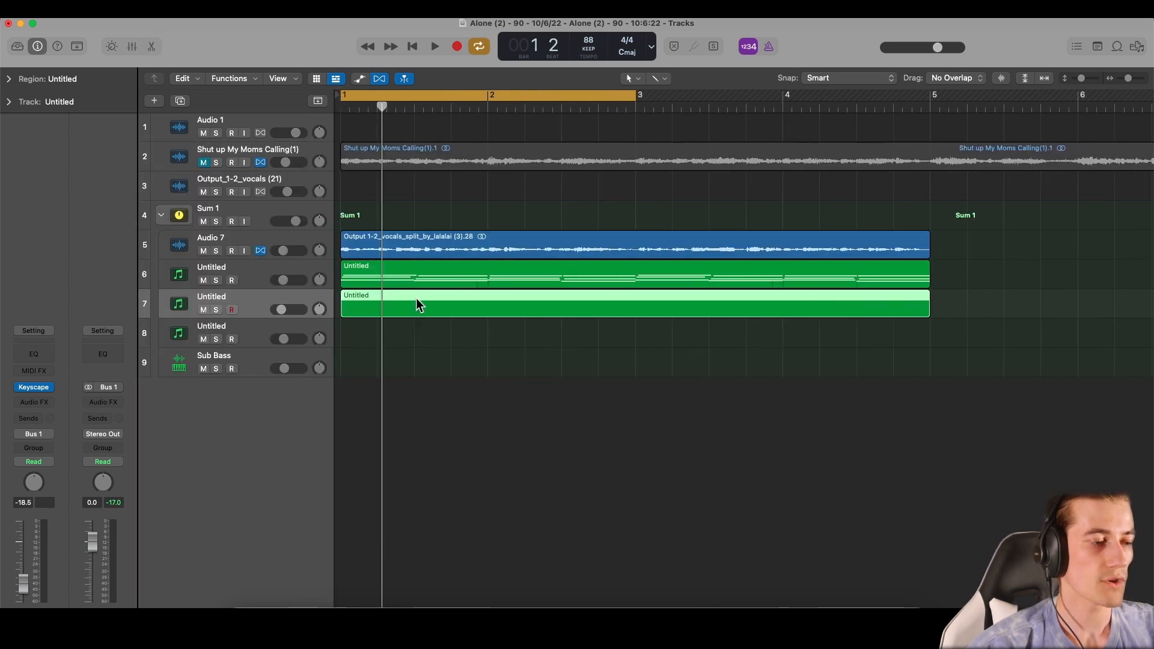
# Open the new empty region on track 7 for note editing and extend the cycle range to bars 1 through 4.
pyautogui.doubleClick(413, 276)
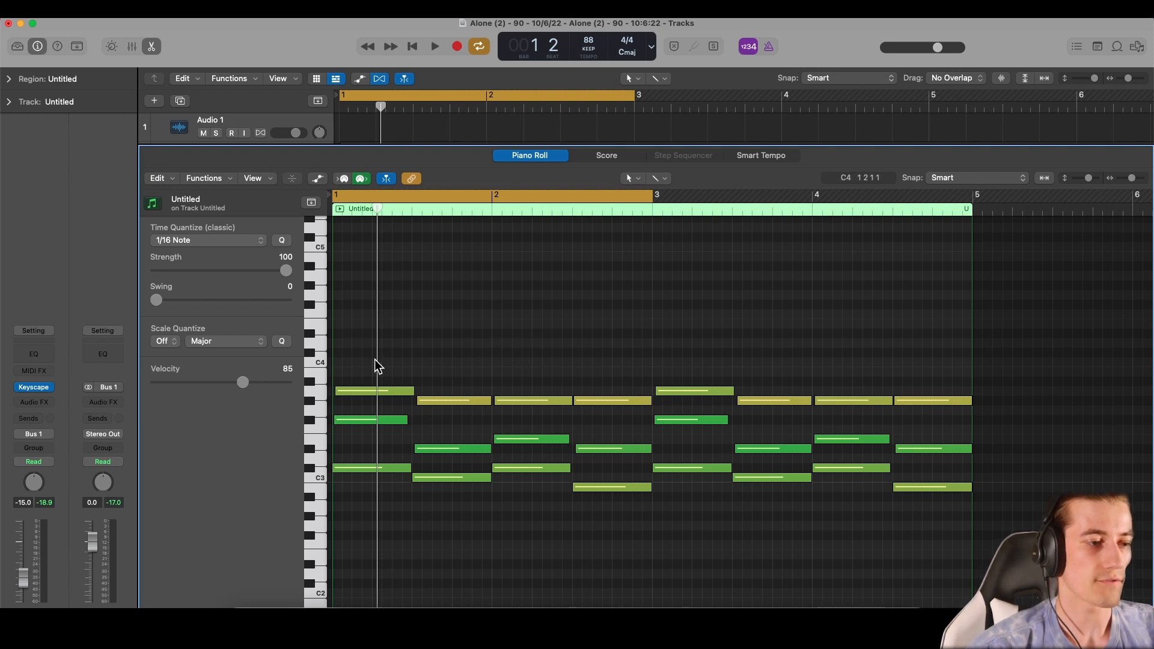
pyautogui.press('e')
pyautogui.click(387, 305)
pyautogui.press('e')
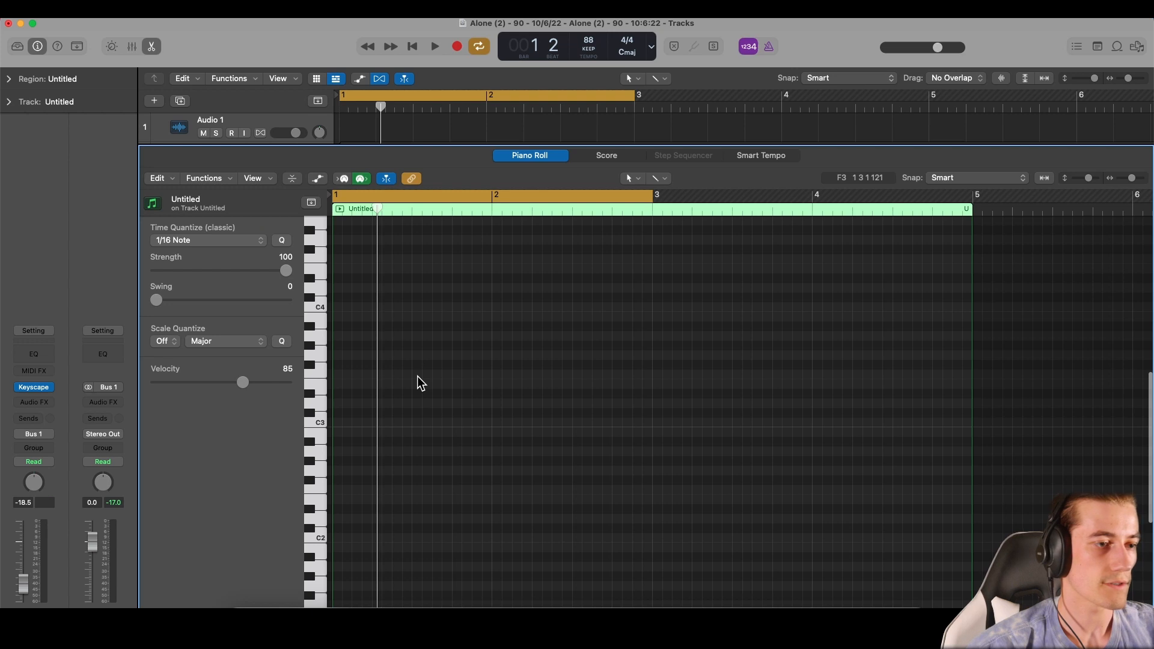
pyautogui.moveTo(652, 193); pyautogui.dragTo(974, 227)
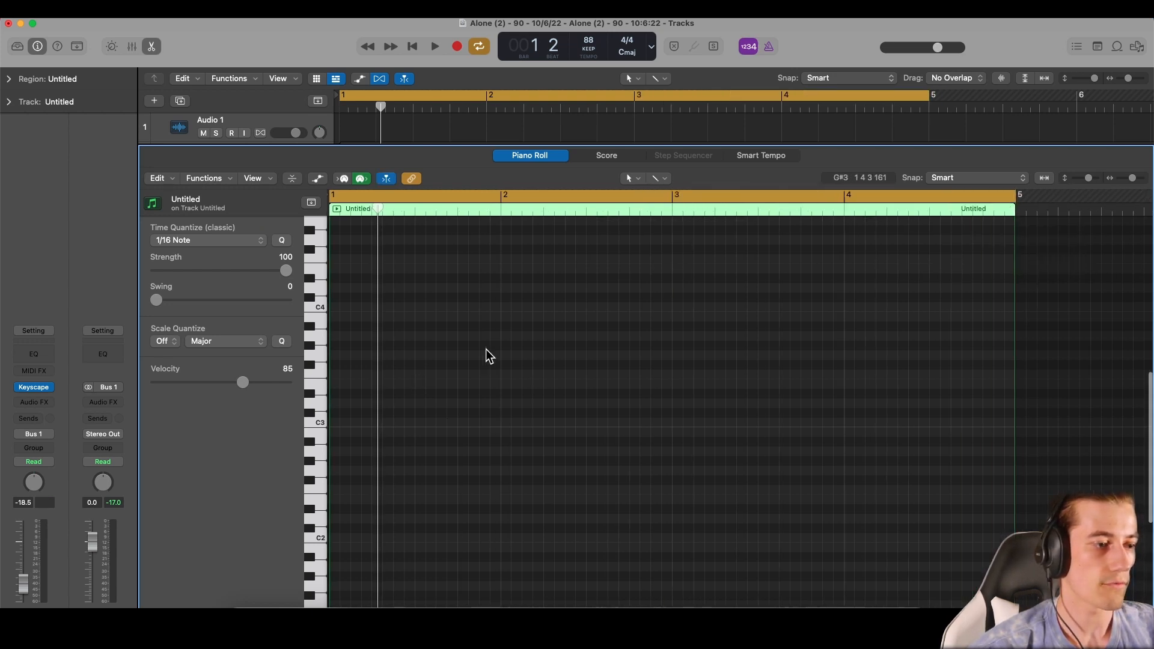
# Play back the loop from bar 1, stop it, and add an F#3 note at beat 3 of bar 1.
pyautogui.press('space')
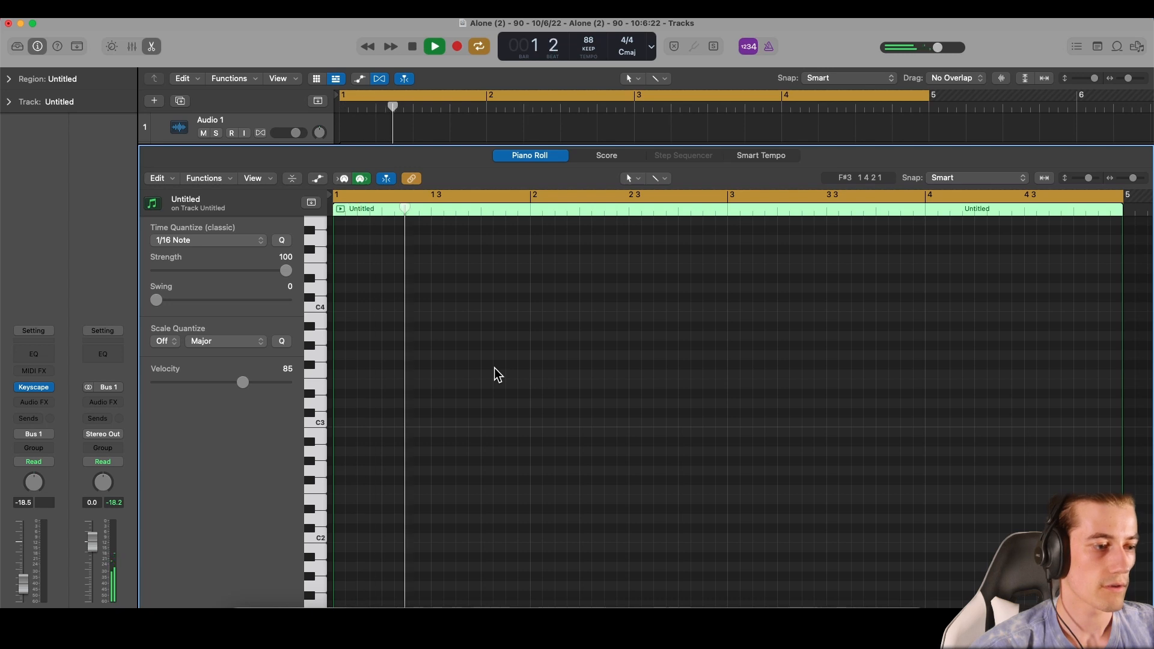
pyautogui.press('Return')
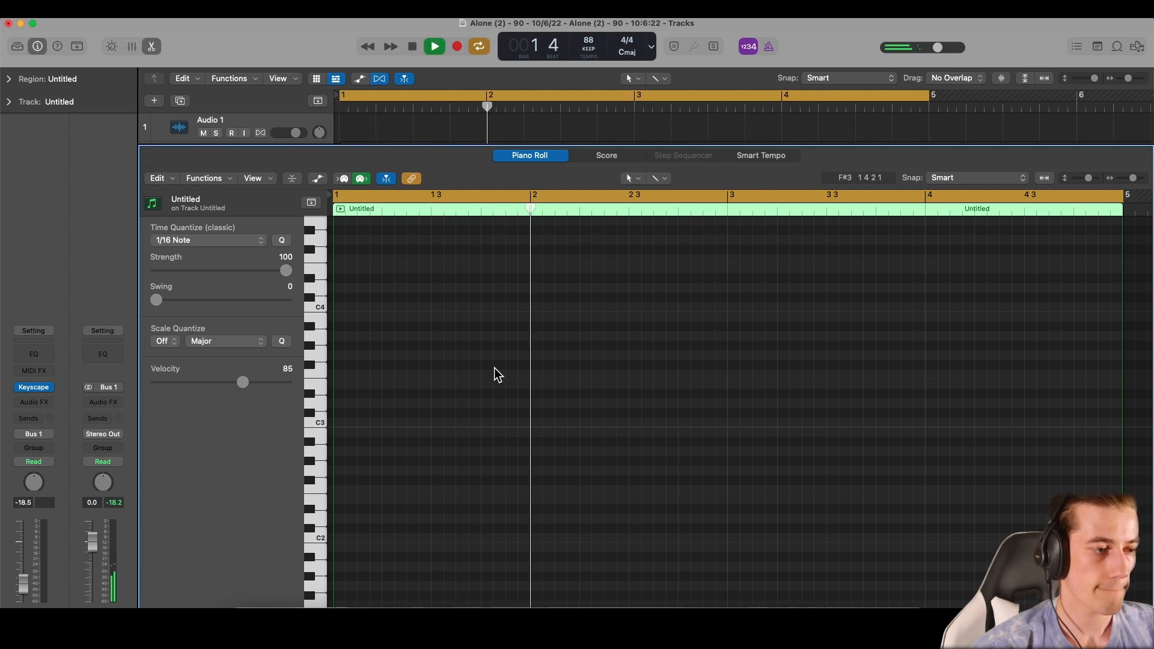
pyautogui.press('space')
pyautogui.keyDown('super'); pyautogui.click(433, 365); pyautogui.keyUp('super')
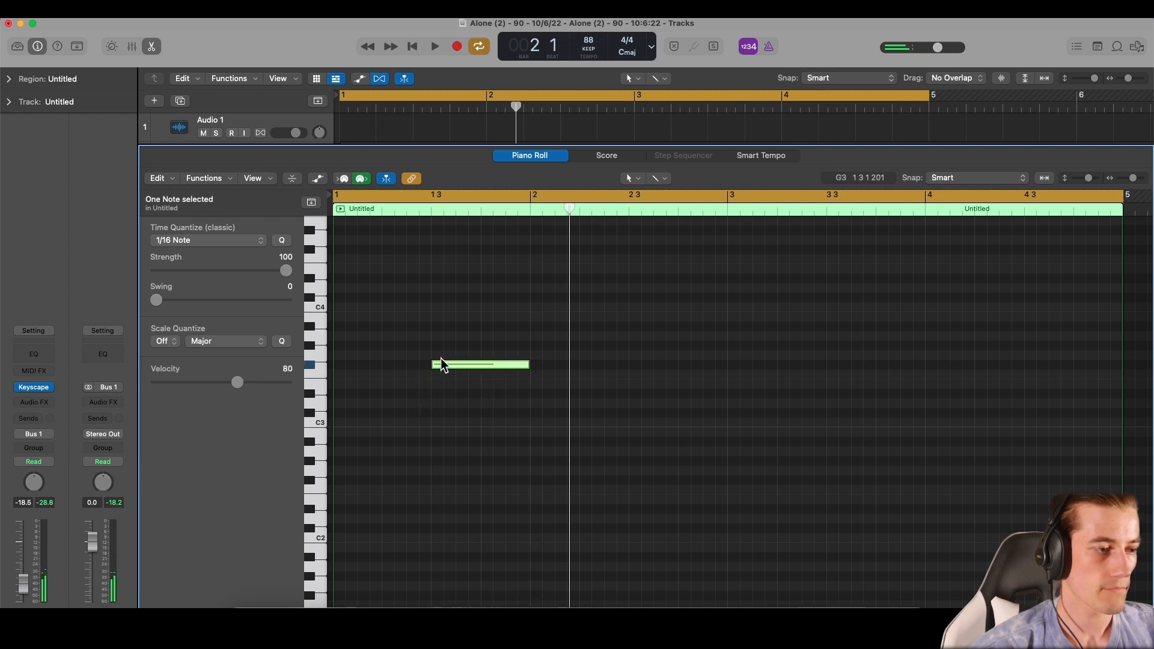
pyautogui.moveTo(441, 364); pyautogui.dragTo(454, 345)
pyautogui.press('super+Right')
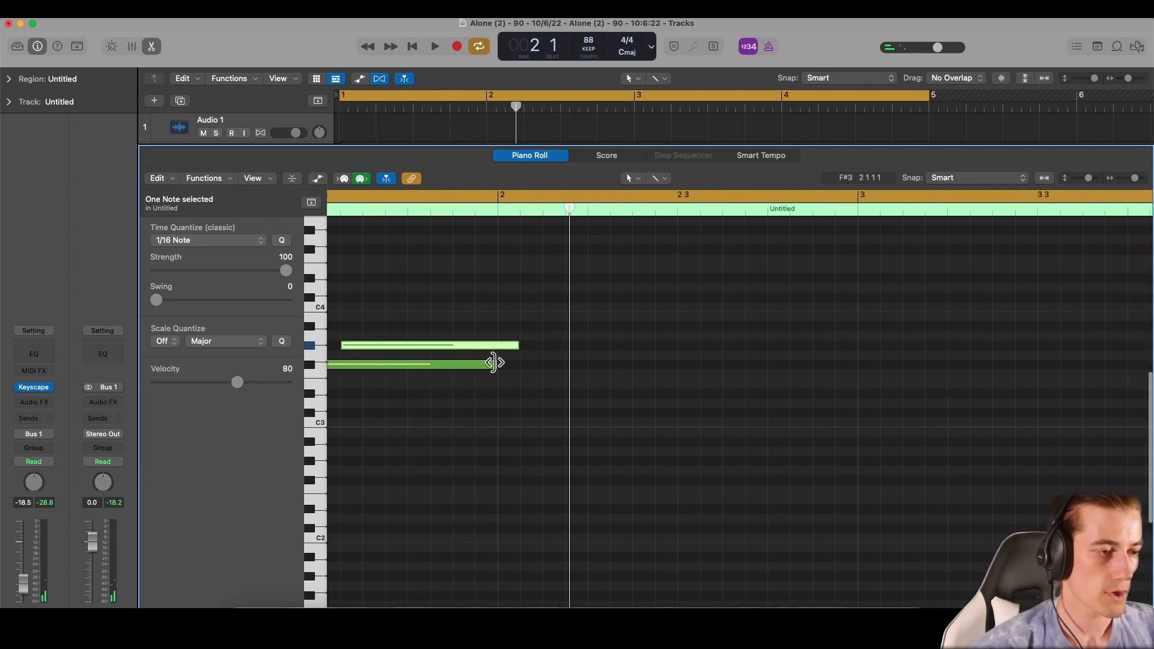
pyautogui.hscroll(-3, 493, 363)
pyautogui.press('super+z')
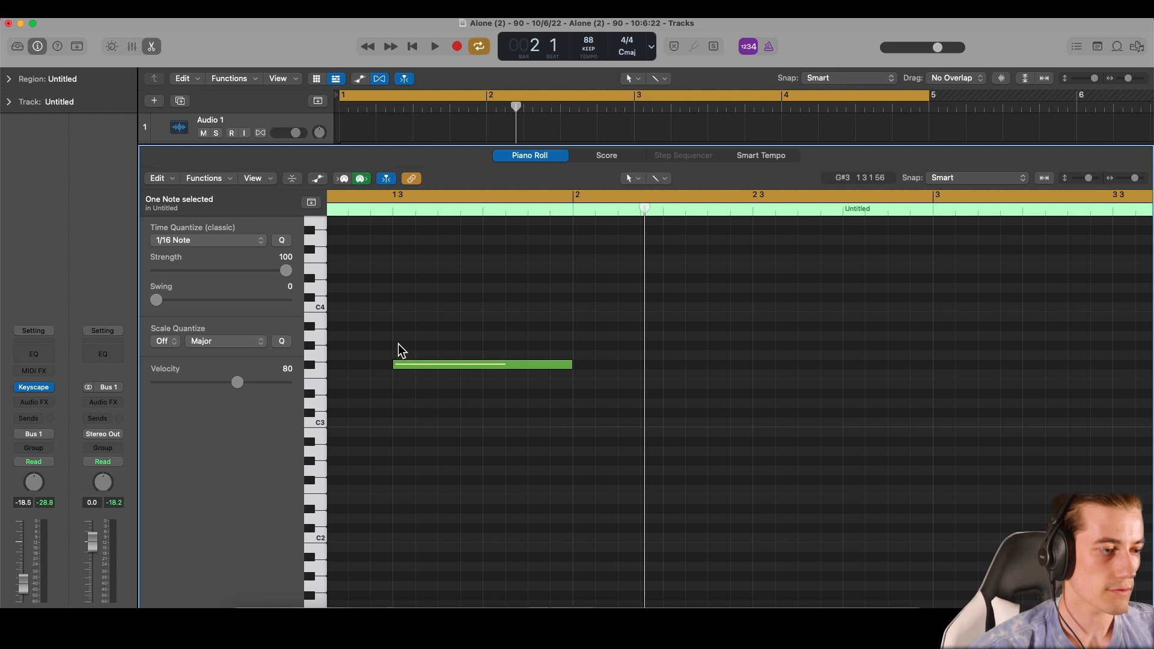
# Move the note at beat 3 of bar 1 up to G#3 and shorten it to an eighth note.
pyautogui.moveTo(413, 365); pyautogui.dragTo(413, 353)
pyautogui.hscroll(-3, 412, 353)
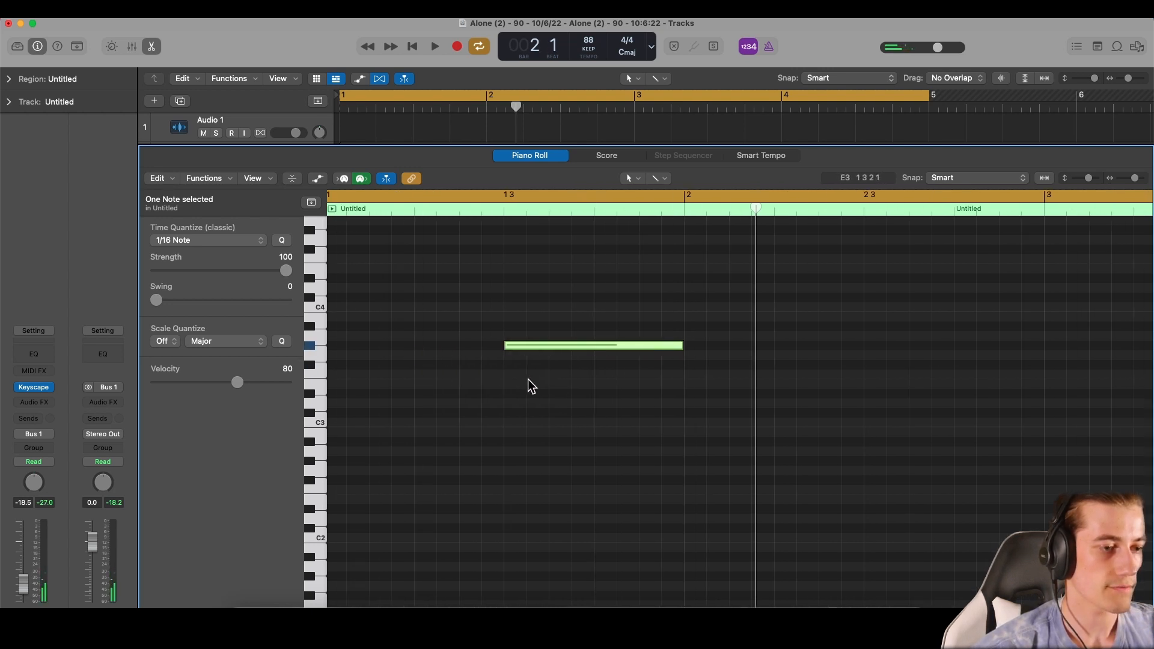
pyautogui.moveTo(679, 345); pyautogui.dragTo(547, 347)
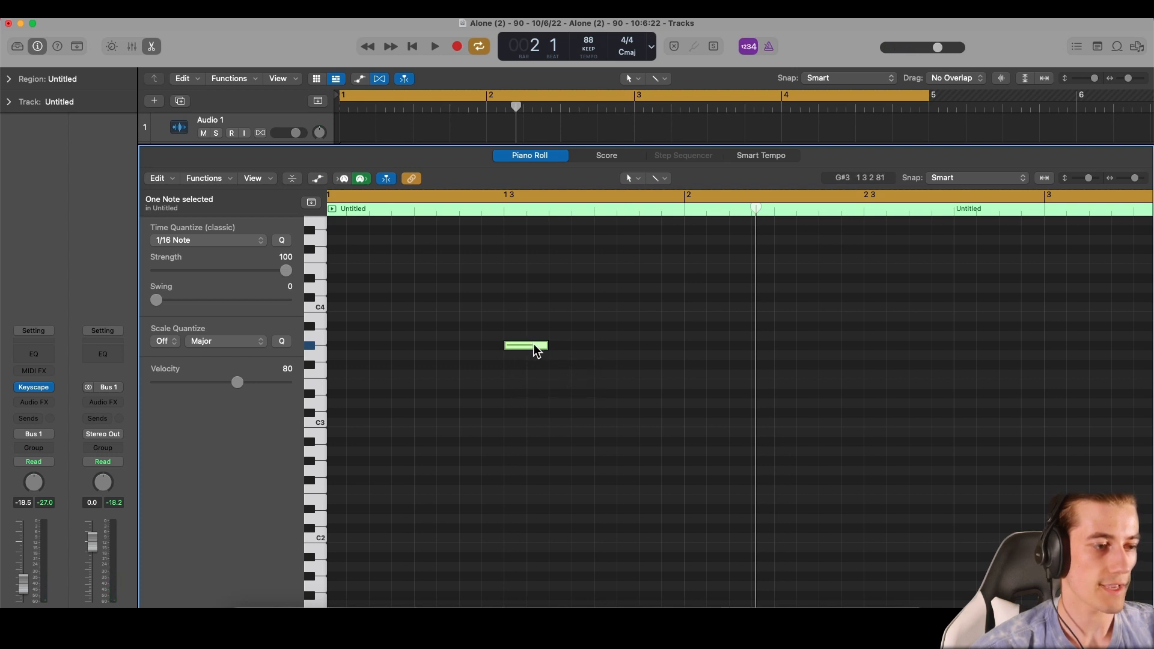
pyautogui.moveTo(547, 348)
pyautogui.mouseDown()
pyautogui.moveTo(526, 353)
pyautogui.moveTo(548, 353)
pyautogui.mouseUp()
pyautogui.click(518, 322)
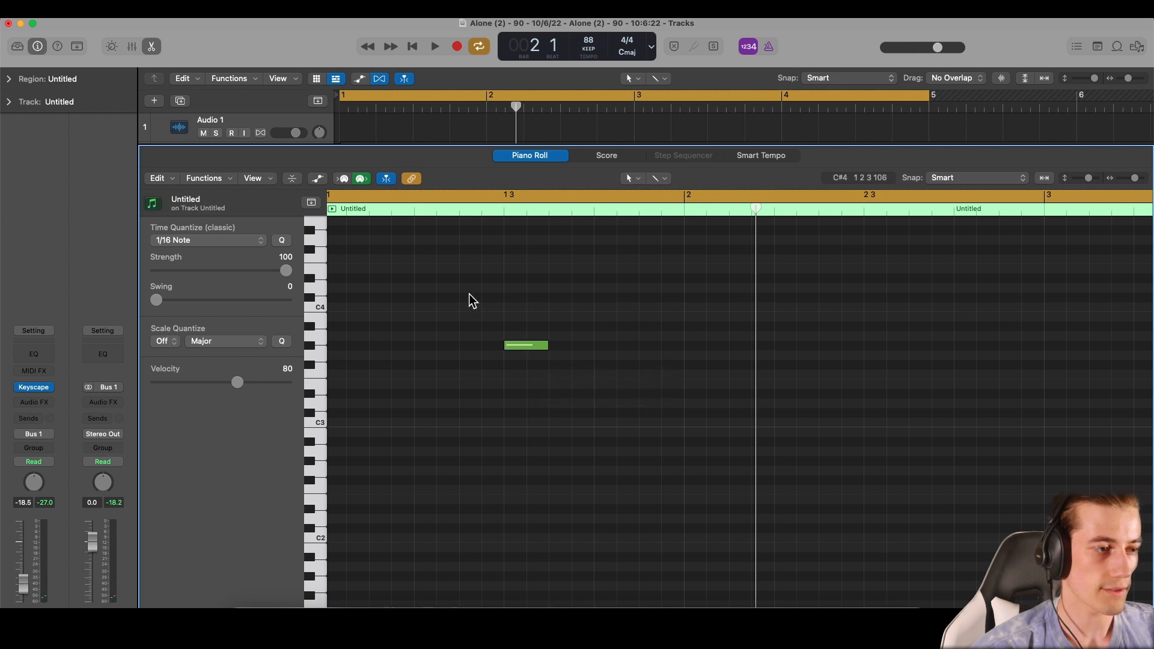
# Cycle the second half of bar 1 and add descending eighth notes E3, C#3 and B2 after the G#3.
pyautogui.moveTo(463, 194); pyautogui.dragTo(740, 197)
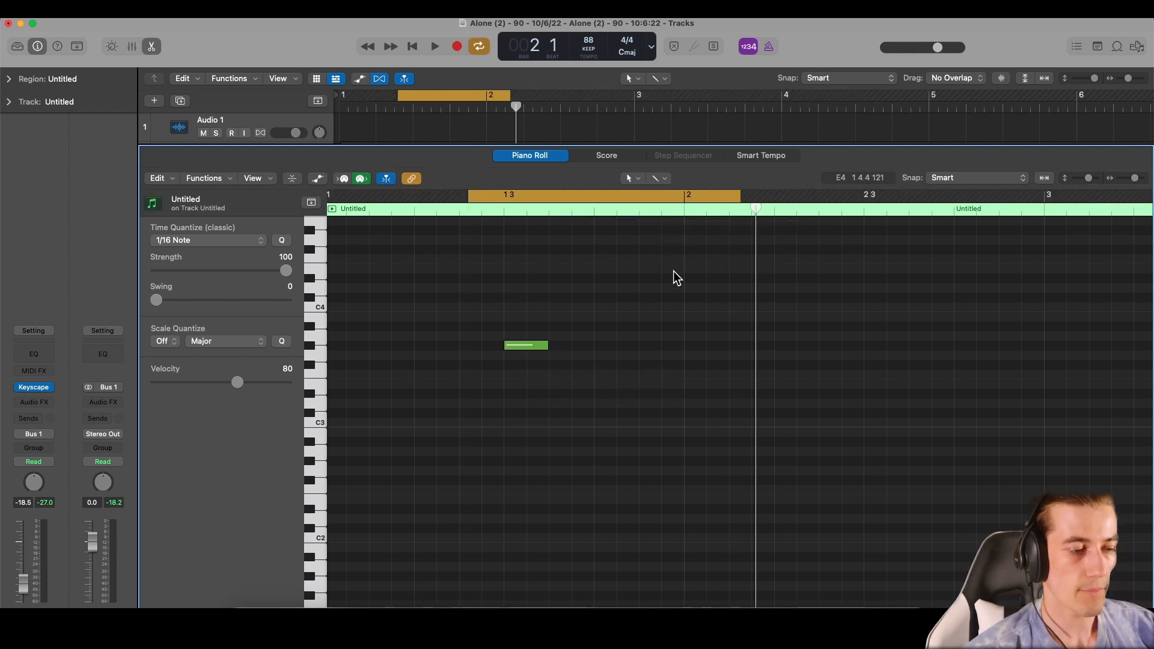
pyautogui.press('space')
pyautogui.keyDown('super'); pyautogui.click(553, 383); pyautogui.keyUp('super')
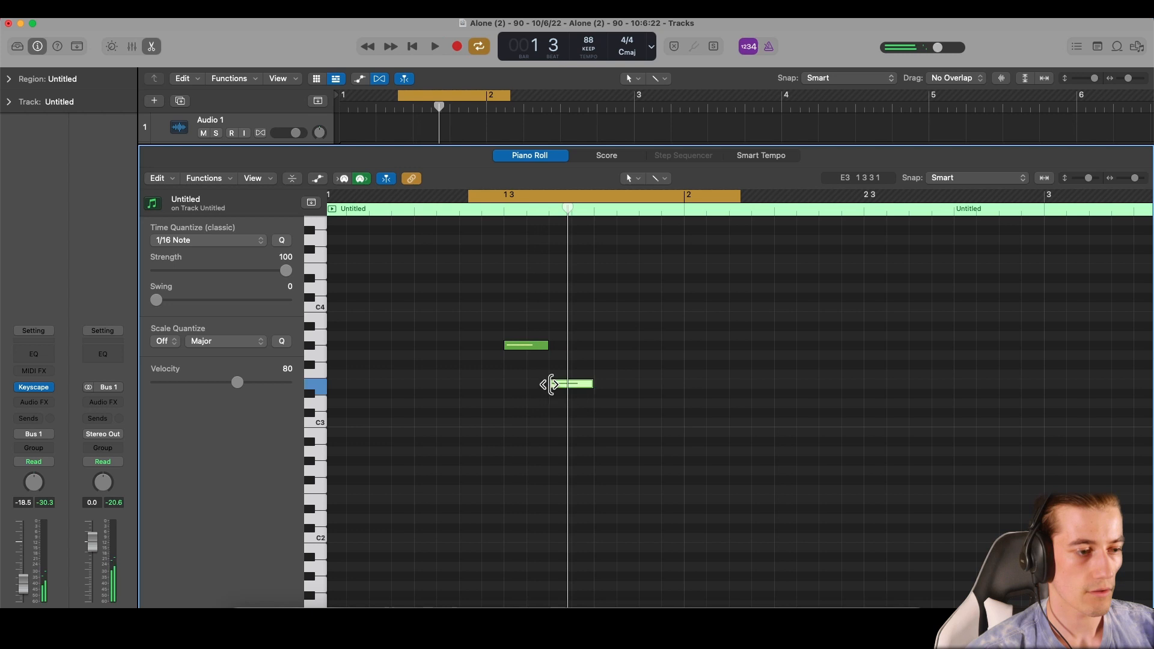
pyautogui.keyDown('super'); pyautogui.click(597, 414); pyautogui.keyUp('super')
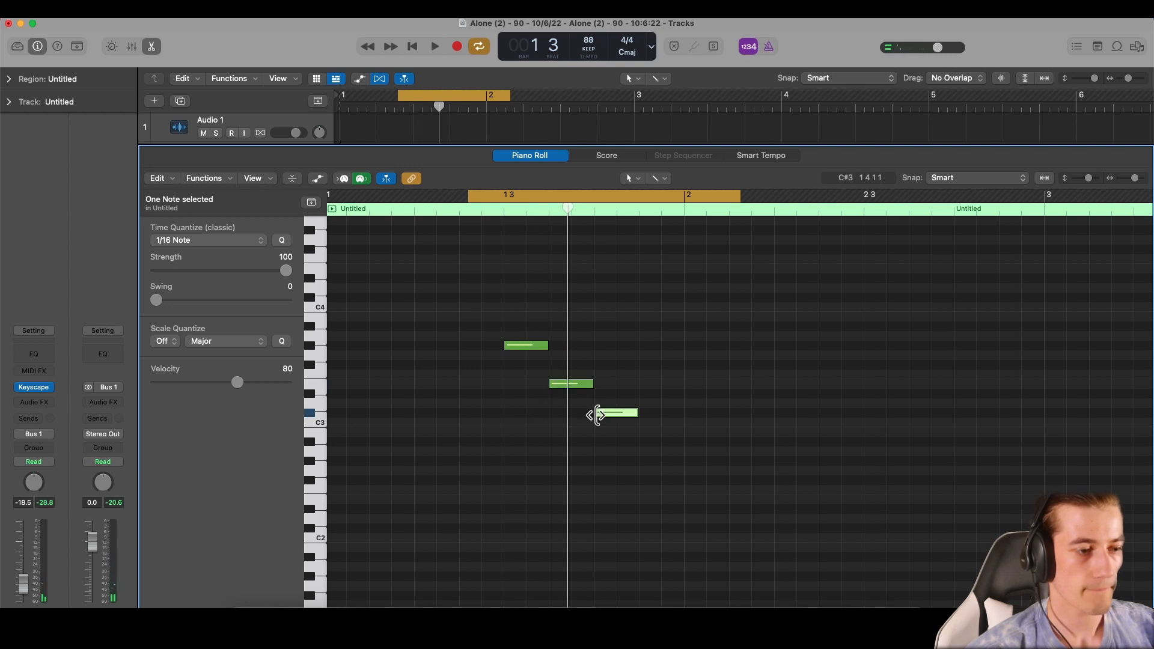
pyautogui.keyDown('super'); pyautogui.click(641, 432); pyautogui.keyUp('super')
# Play back the descending four-note run and set the cycle range to bar 1 only.
pyautogui.press('space')
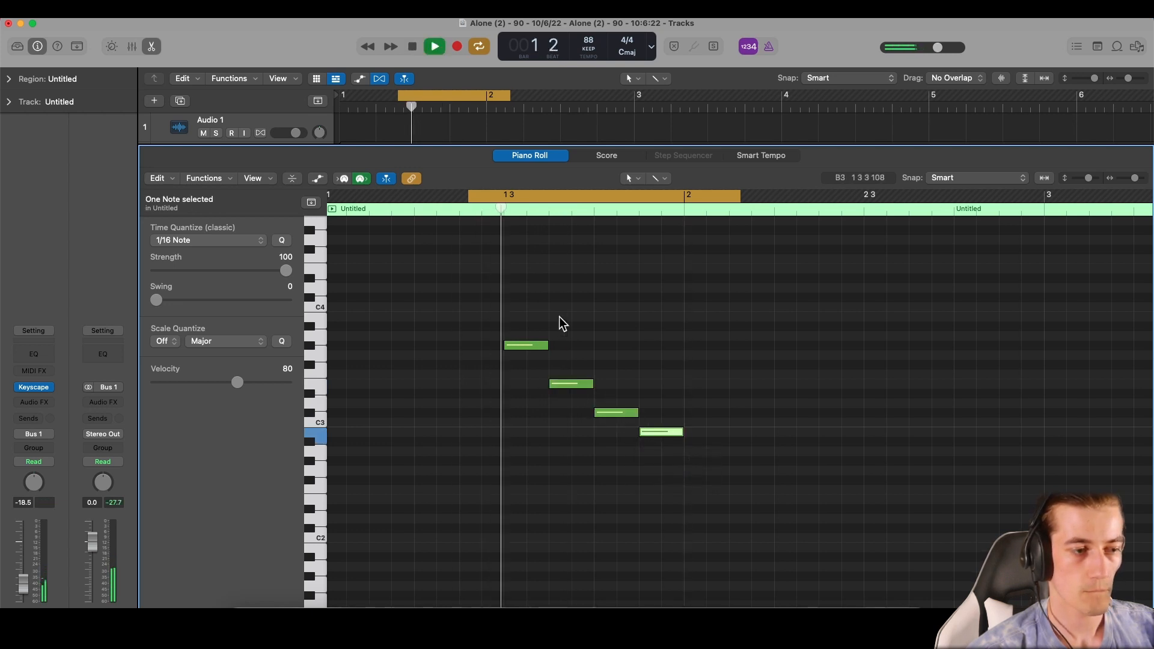
pyautogui.hscroll(2, 559, 317)
pyautogui.press('space')
pyautogui.scroll(-3, 559, 316)
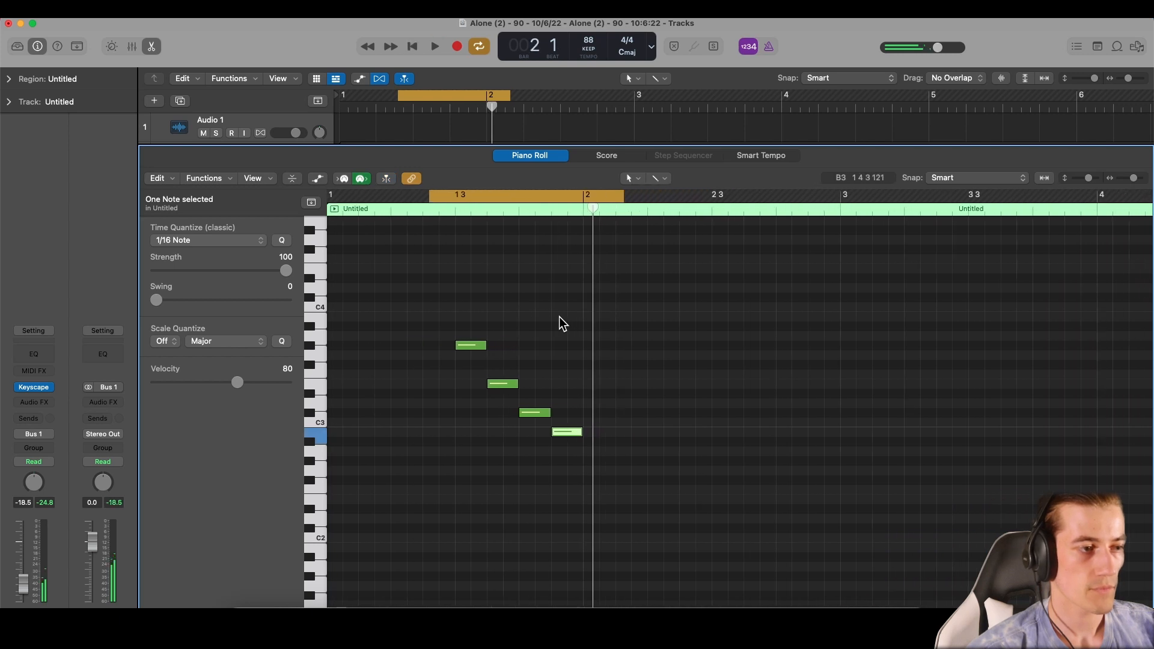
pyautogui.click(491, 194)
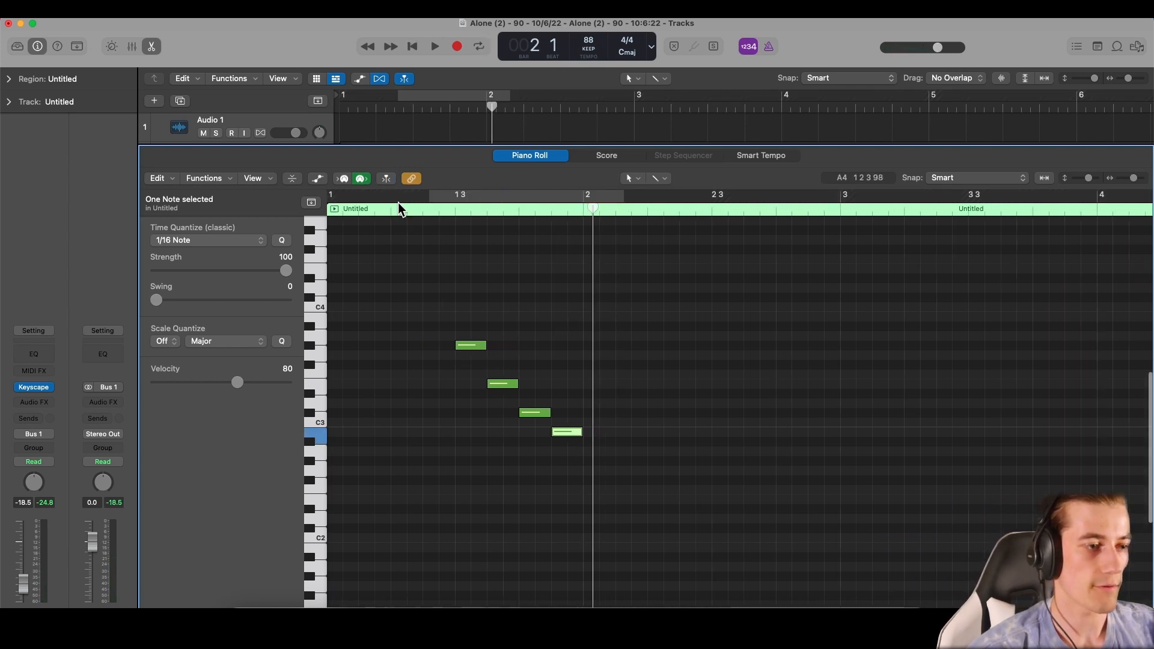
pyautogui.scroll(-3, 436, 236)
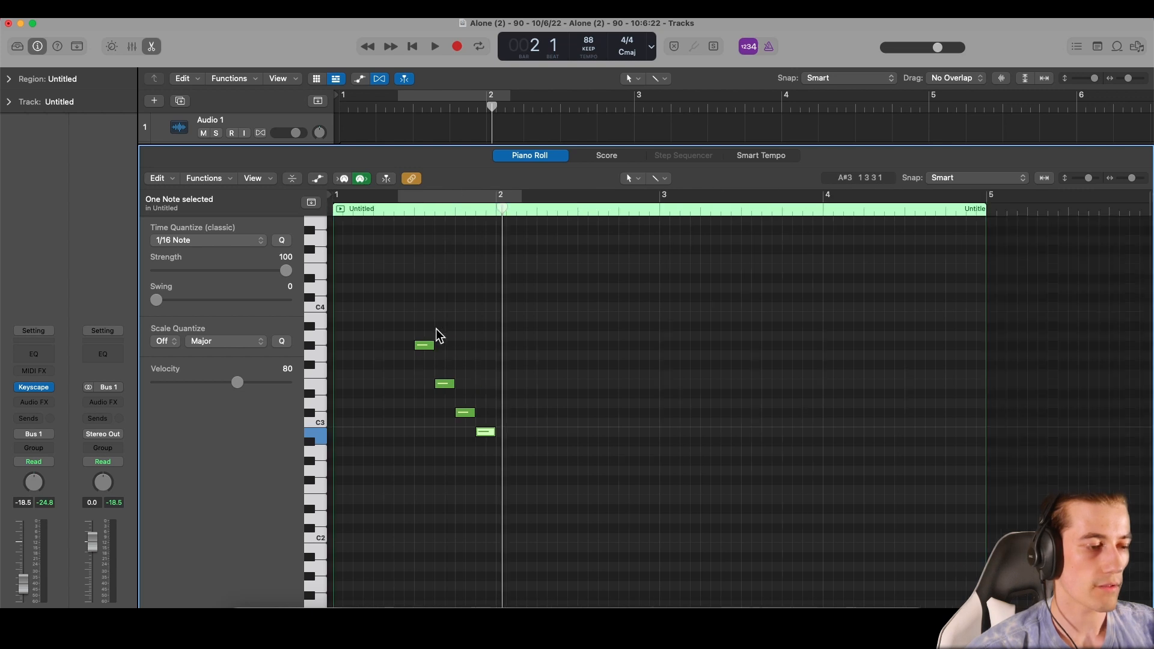
pyautogui.scroll(3, 435, 330)
pyautogui.hscroll(-2, 442, 342)
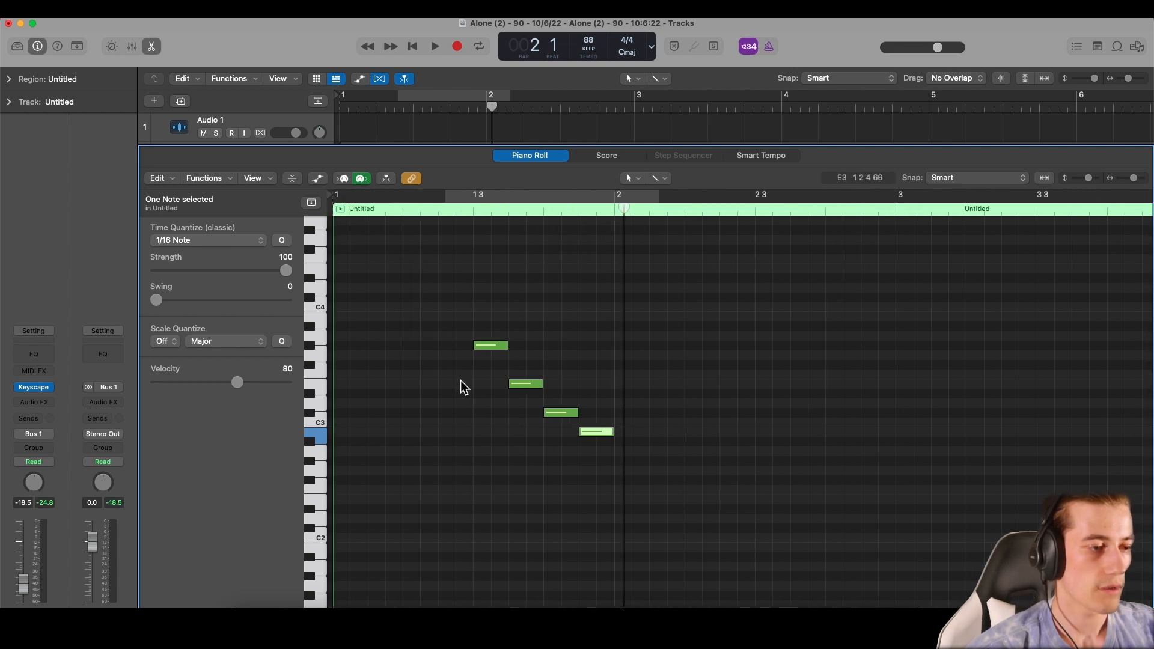
pyautogui.scroll(2, 462, 373)
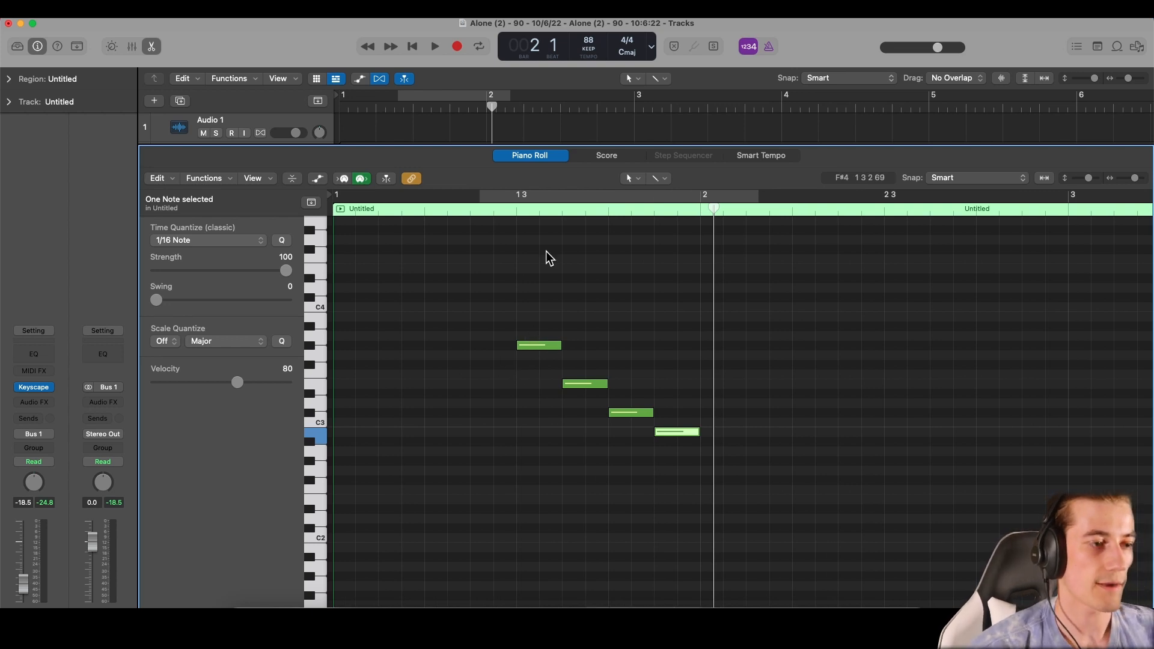
pyautogui.moveTo(704, 194); pyautogui.dragTo(335, 196)
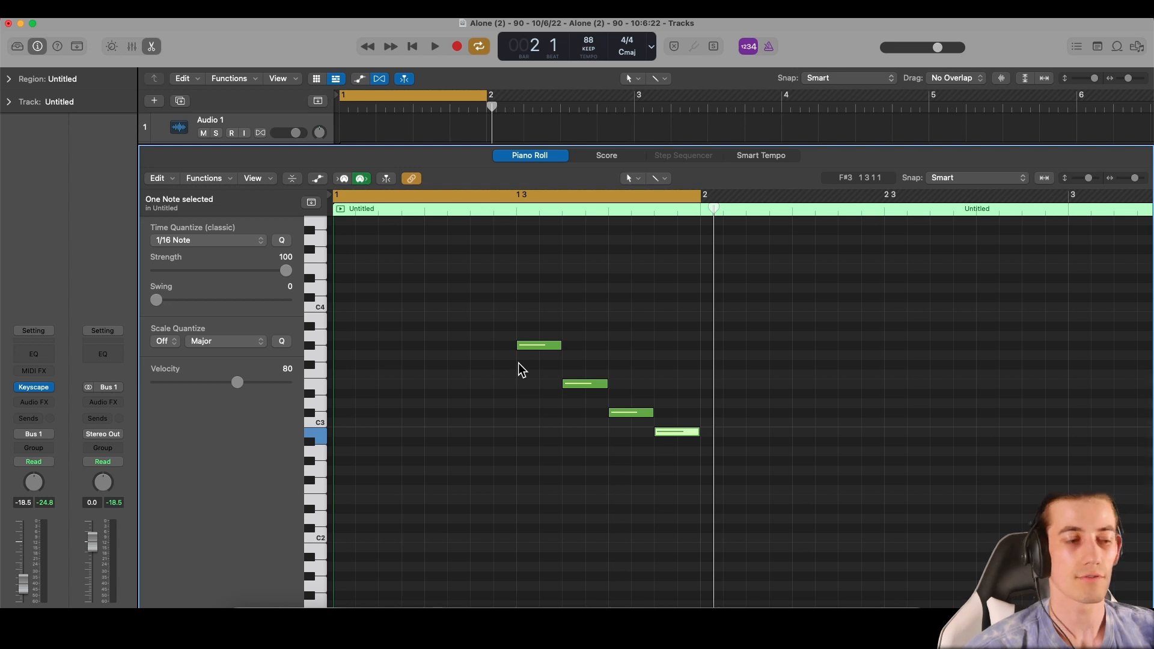
# Shift the G#3 note slightly later than beat 3 and add a short F#3 grace note just before the beat.
pyautogui.scroll(4, 512, 364)
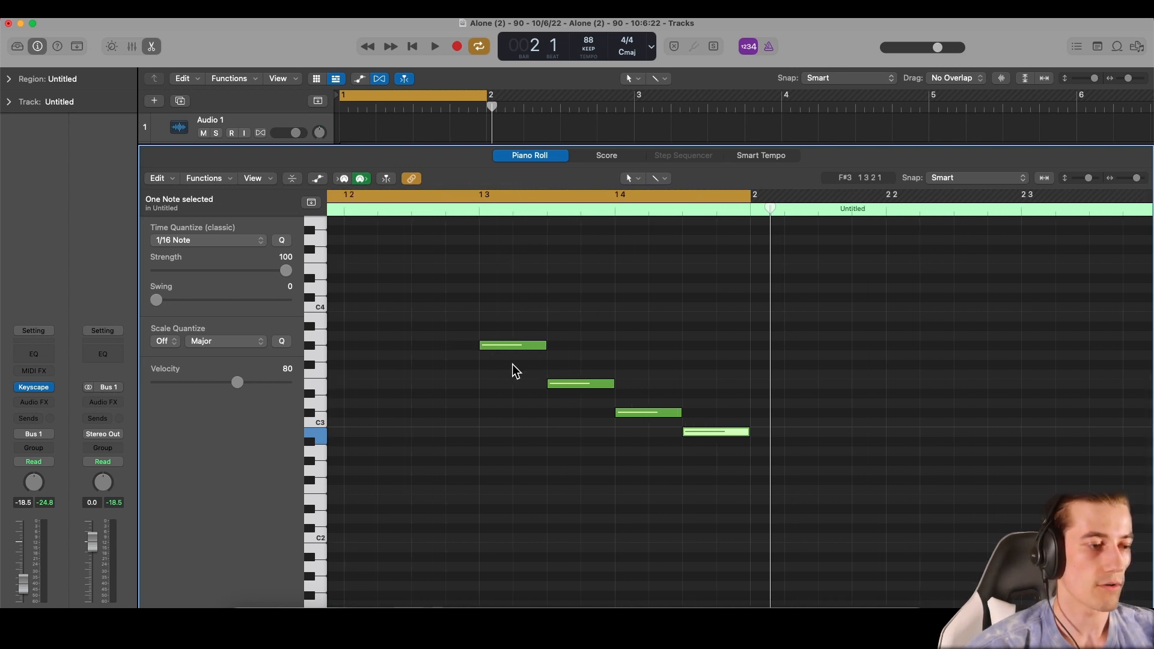
pyautogui.moveTo(488, 345); pyautogui.dragTo(497, 344)
pyautogui.click(492, 347)
pyautogui.hscroll(-2, 491, 349)
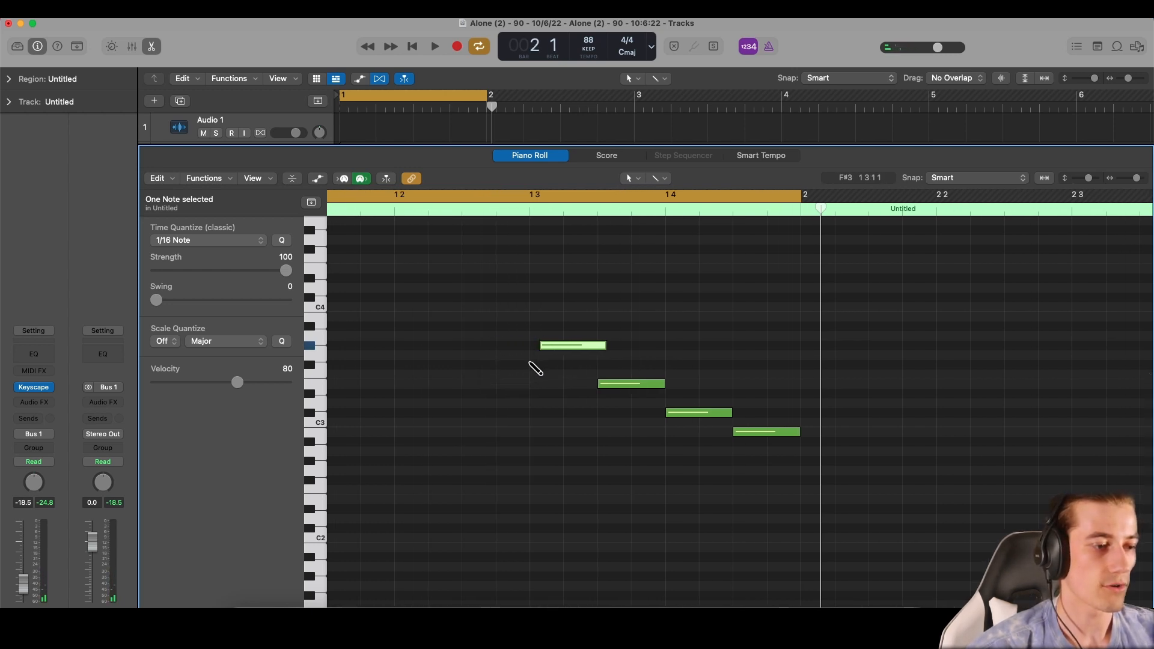
pyautogui.click(533, 364)
pyautogui.moveTo(548, 363)
pyautogui.mouseDown()
pyautogui.moveTo(582, 365)
pyautogui.moveTo(543, 366)
pyautogui.mouseUp()
# Lower the F#3 grace note's velocity to 44.
pyautogui.press('a')
pyautogui.moveTo(524, 513); pyautogui.dragTo(523, 574)
pyautogui.click(488, 335)
pyautogui.press('super+Right')
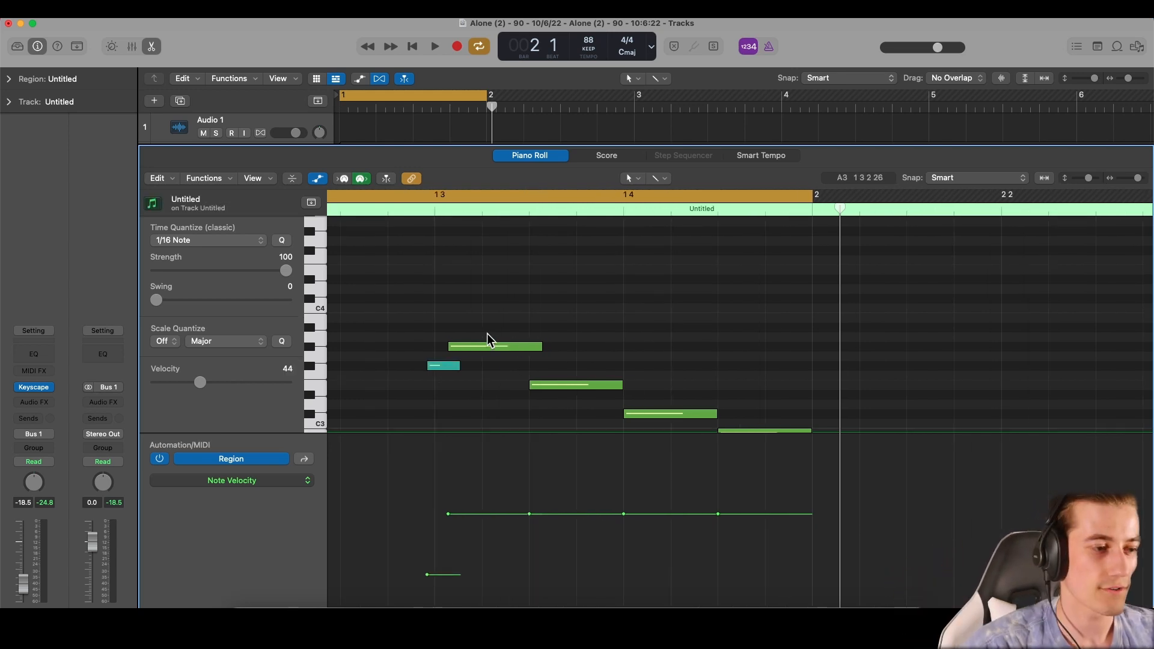
pyautogui.hscroll(-3, 488, 335)
pyautogui.press('super+Left')
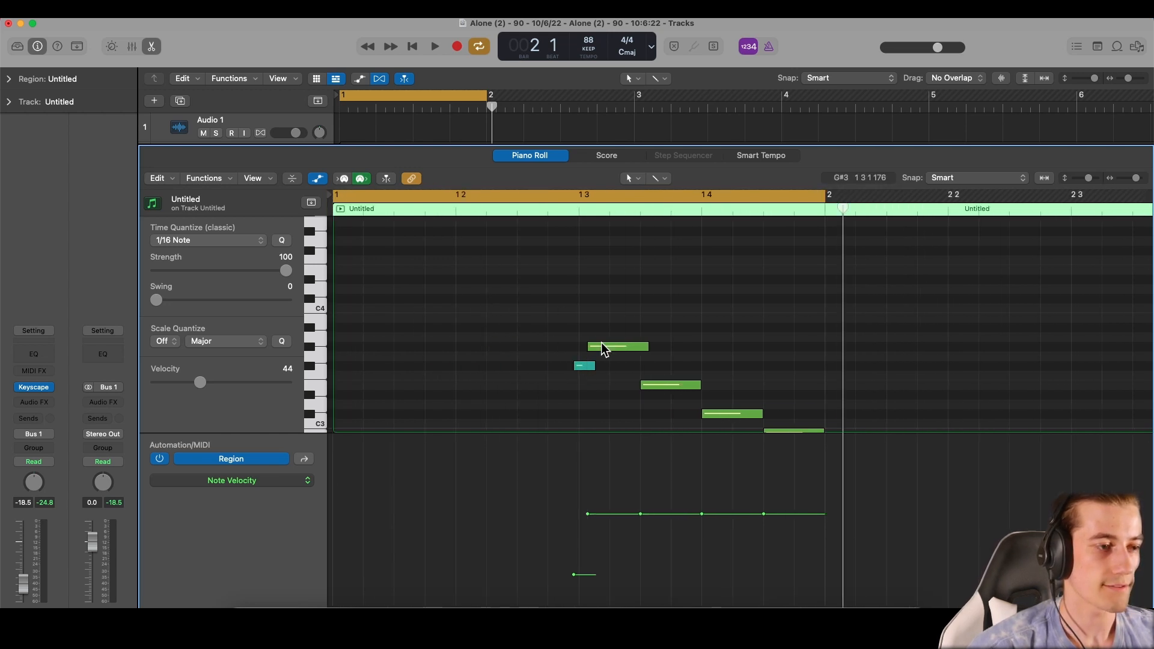
pyautogui.press('a')
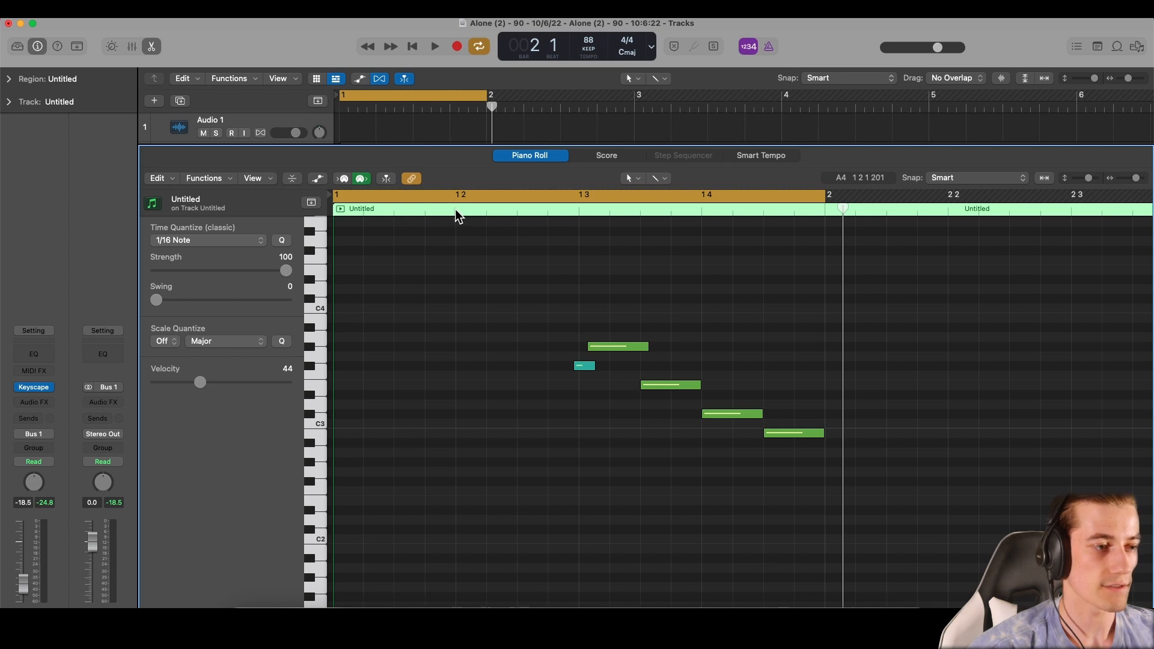
# Audition the run and nudge the E3 and B2 notes slightly late and the C#3 slightly early.
pyautogui.press('space')
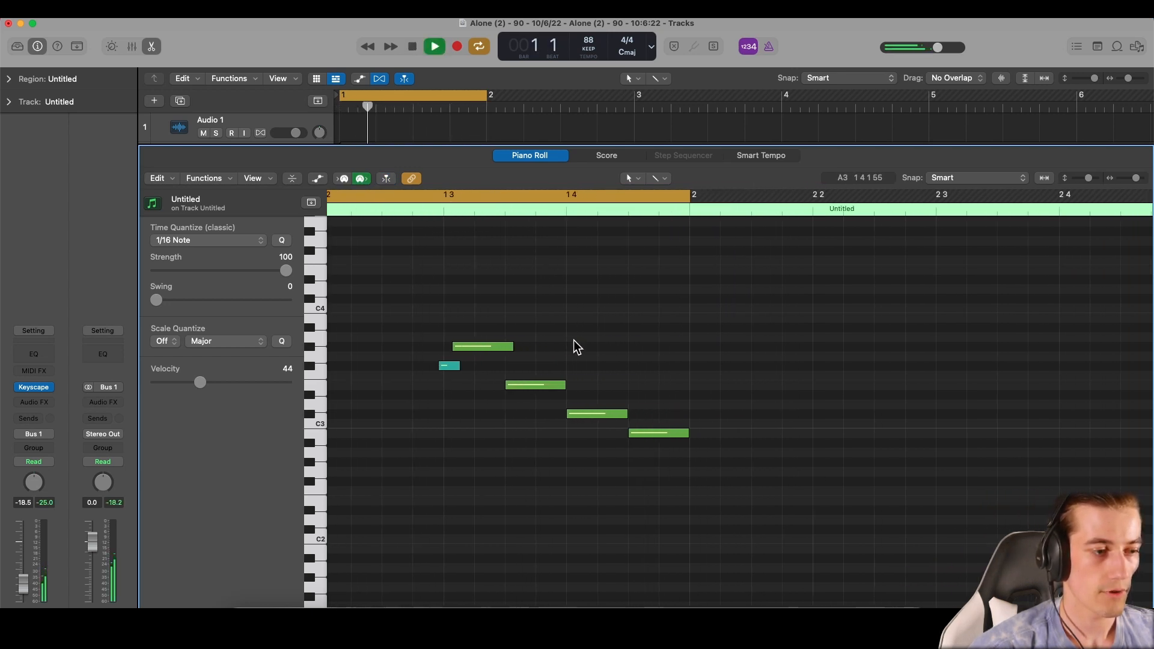
pyautogui.press('space')
pyautogui.scroll(2, 469, 367)
pyautogui.hscroll(-1, 471, 369)
pyautogui.moveTo(596, 383); pyautogui.dragTo(600, 385)
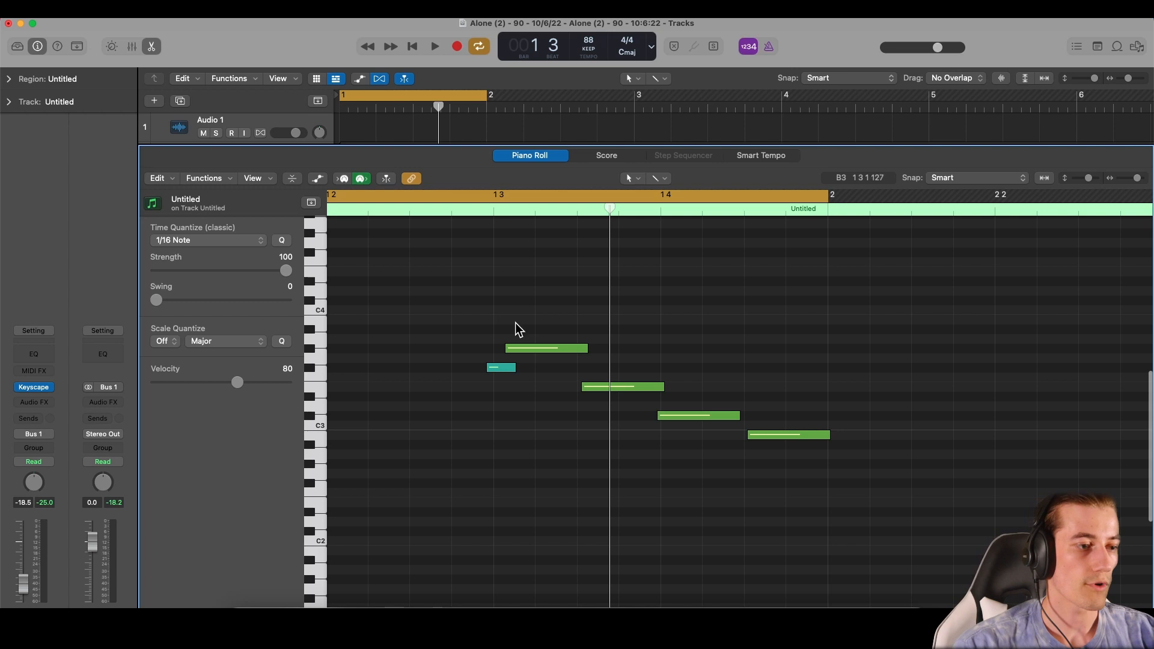
pyautogui.press('super+Left')
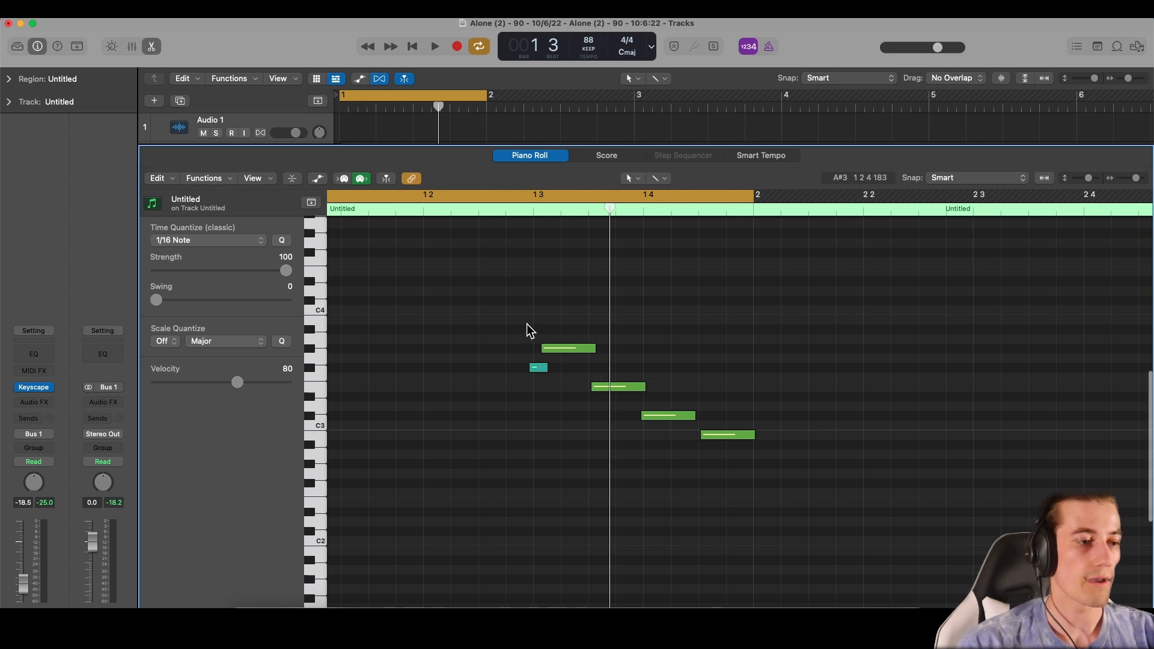
pyautogui.press('super+Left')
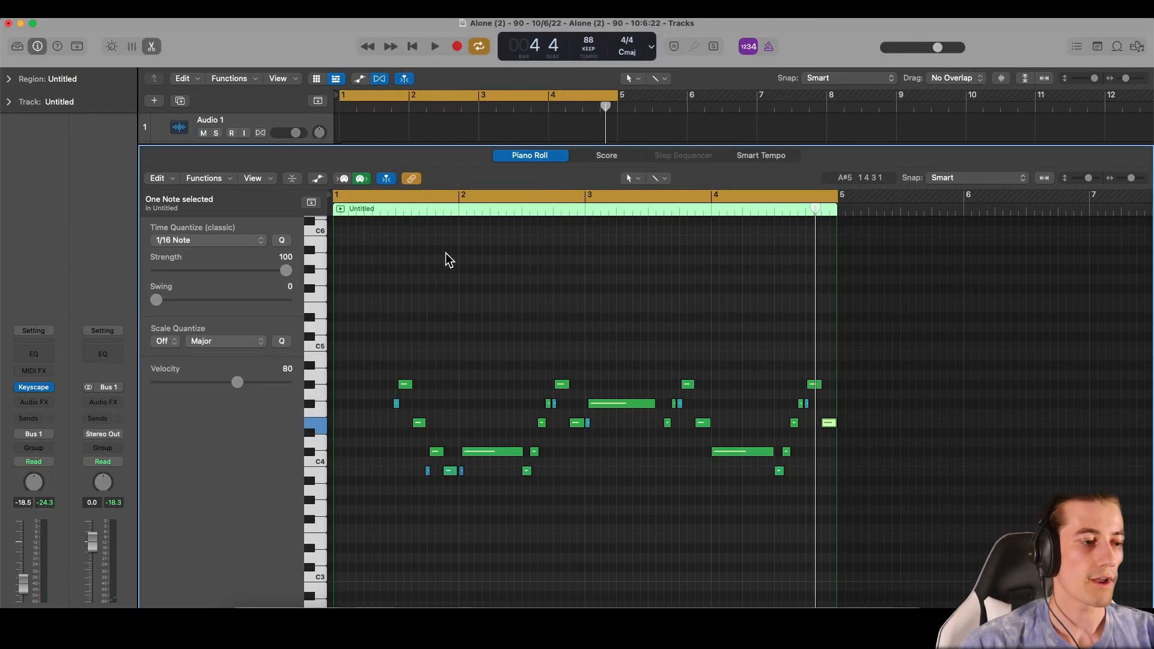
# Play back the full four-bar melody from bar 1.
pyautogui.scroll(-2, 434, 284)
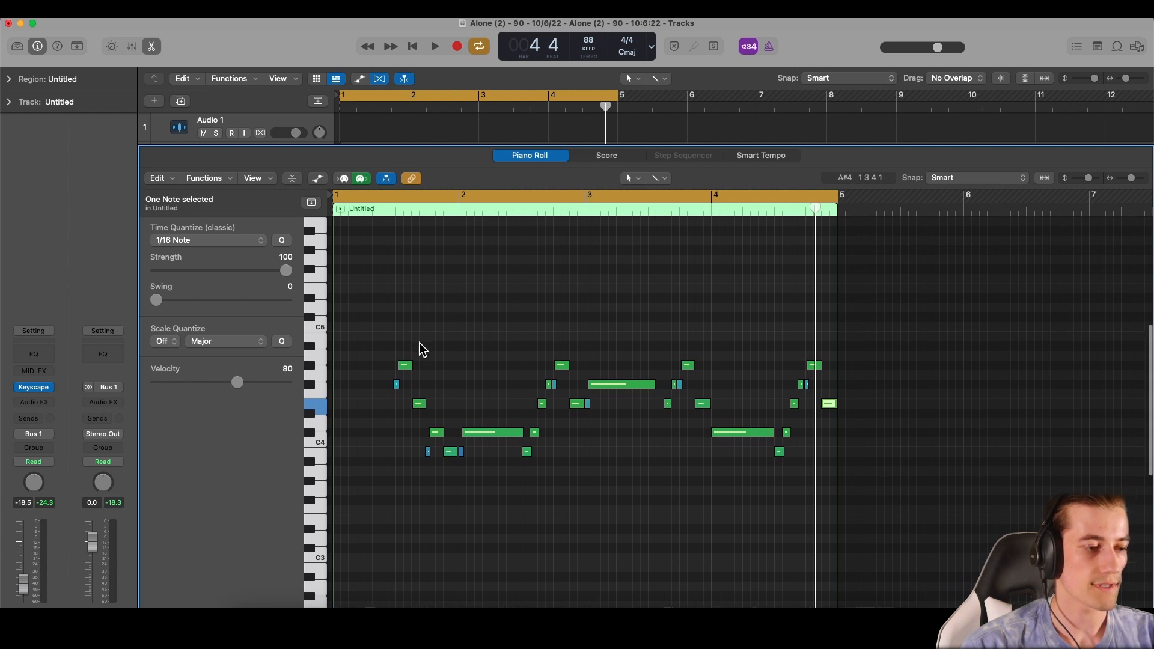
pyautogui.scroll(2, 419, 343)
pyautogui.hscroll(-4, 419, 342)
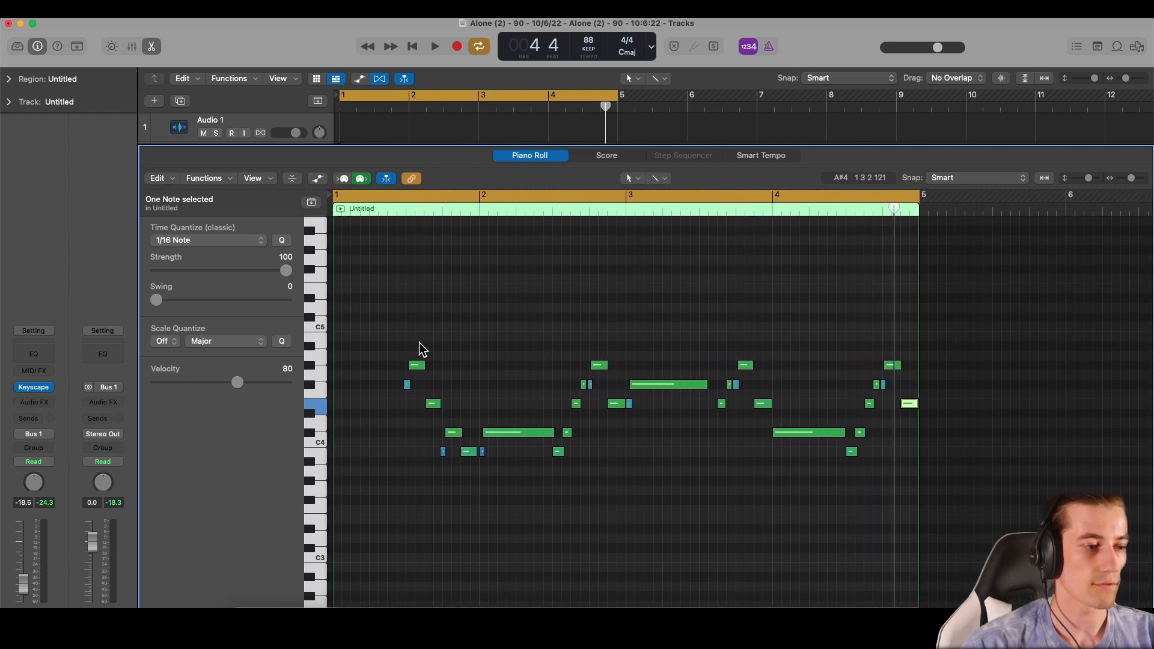
pyautogui.click(419, 332)
pyautogui.press('space')
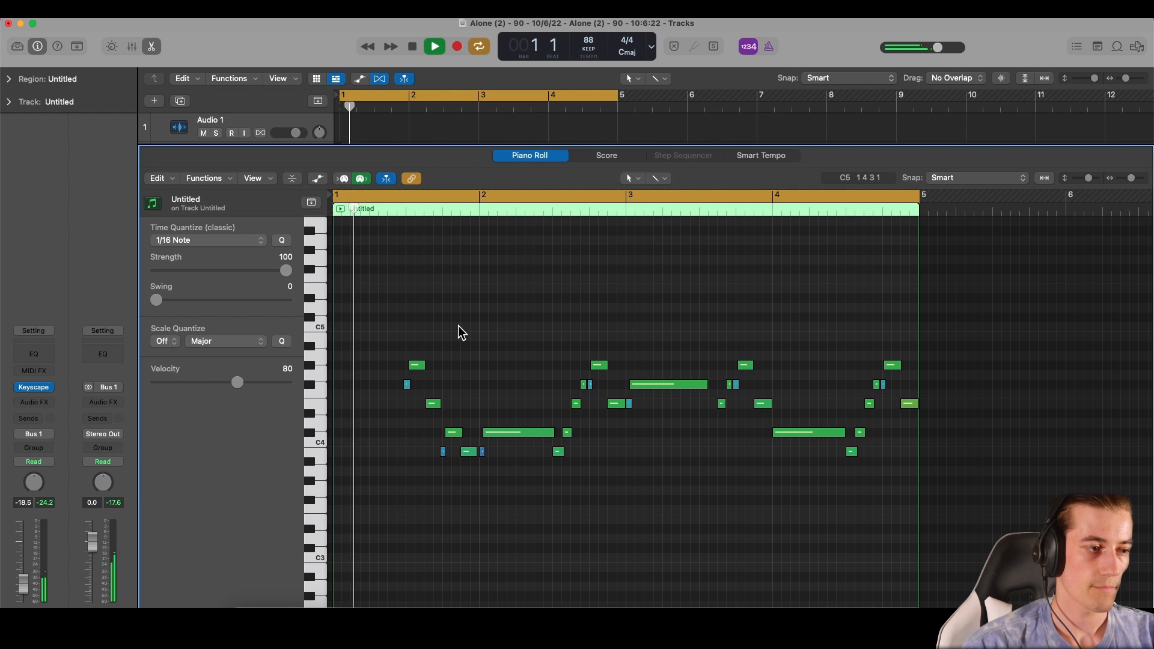
# Stop playback, leave the note editor and create an empty four-bar MIDI region from bar 1 on the Sub Bass track.
pyautogui.press('e')
pyautogui.press('space')
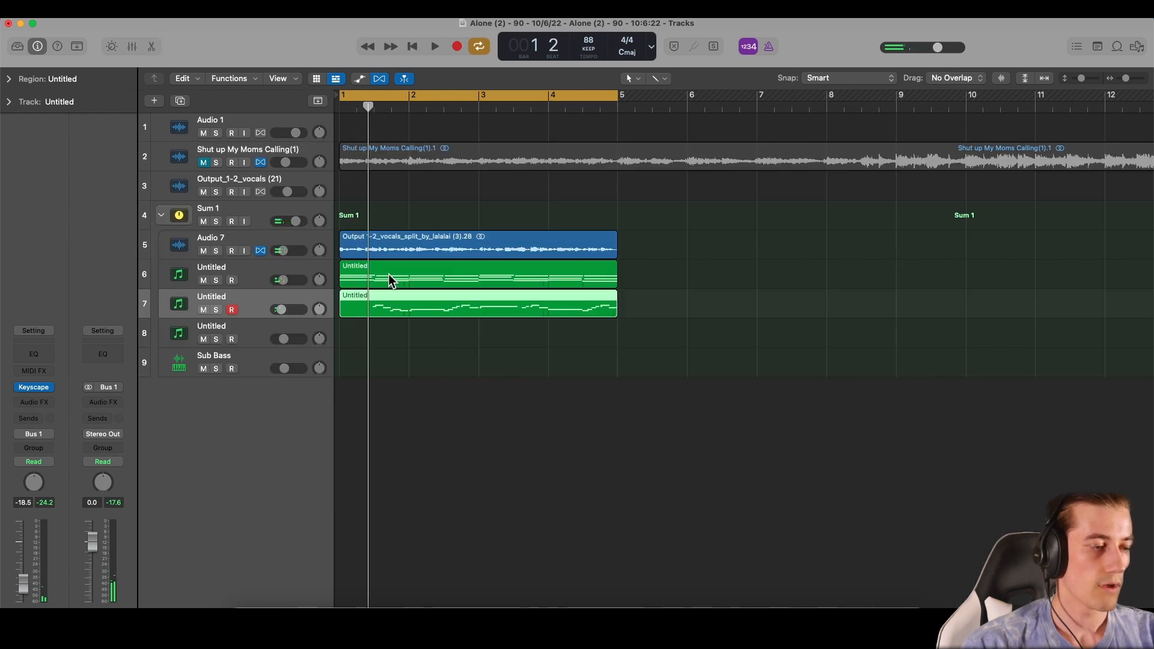
pyautogui.click(181, 333)
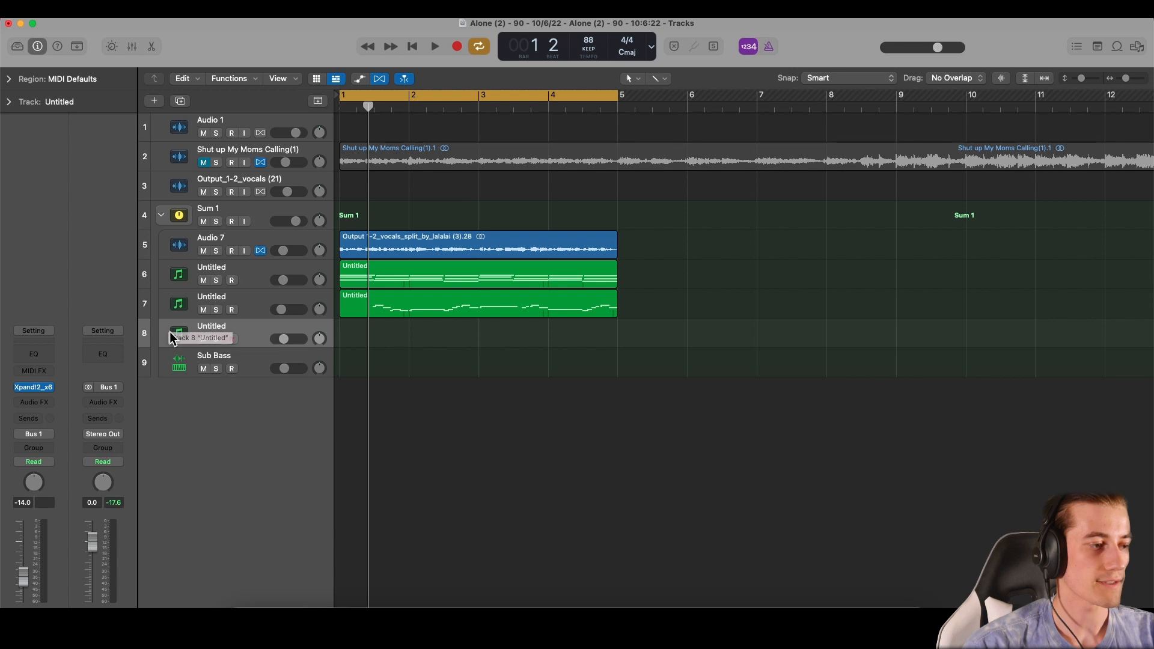
pyautogui.click(176, 358)
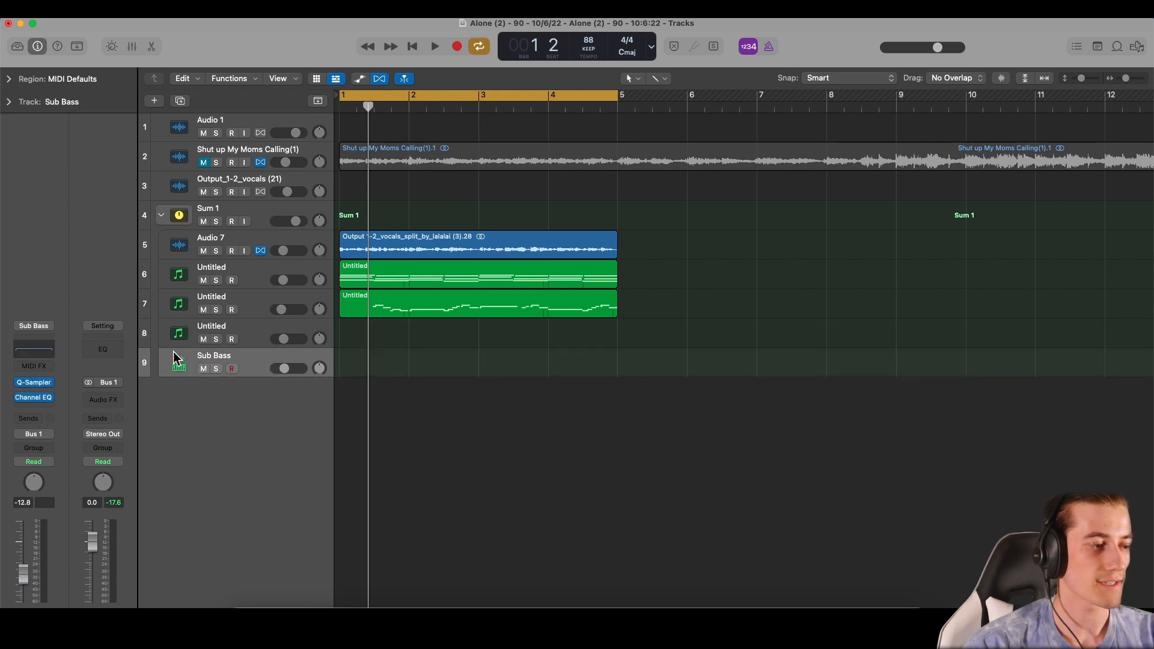
pyautogui.click(354, 373)
pyautogui.moveTo(411, 376); pyautogui.dragTo(617, 376)
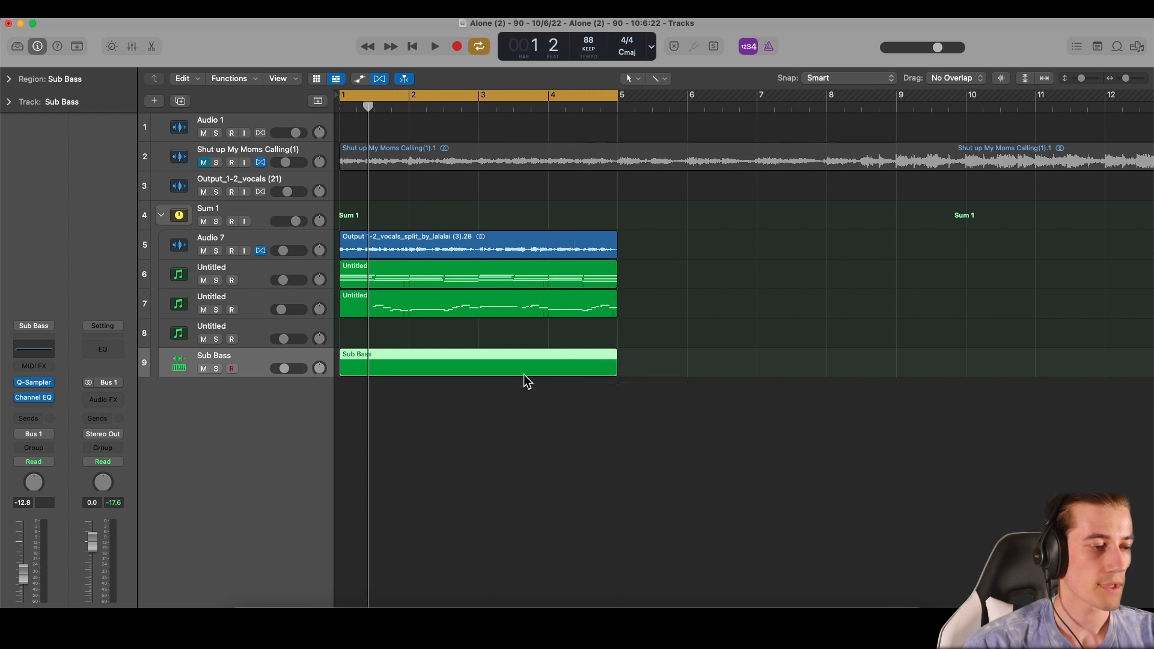
pyautogui.press('z')
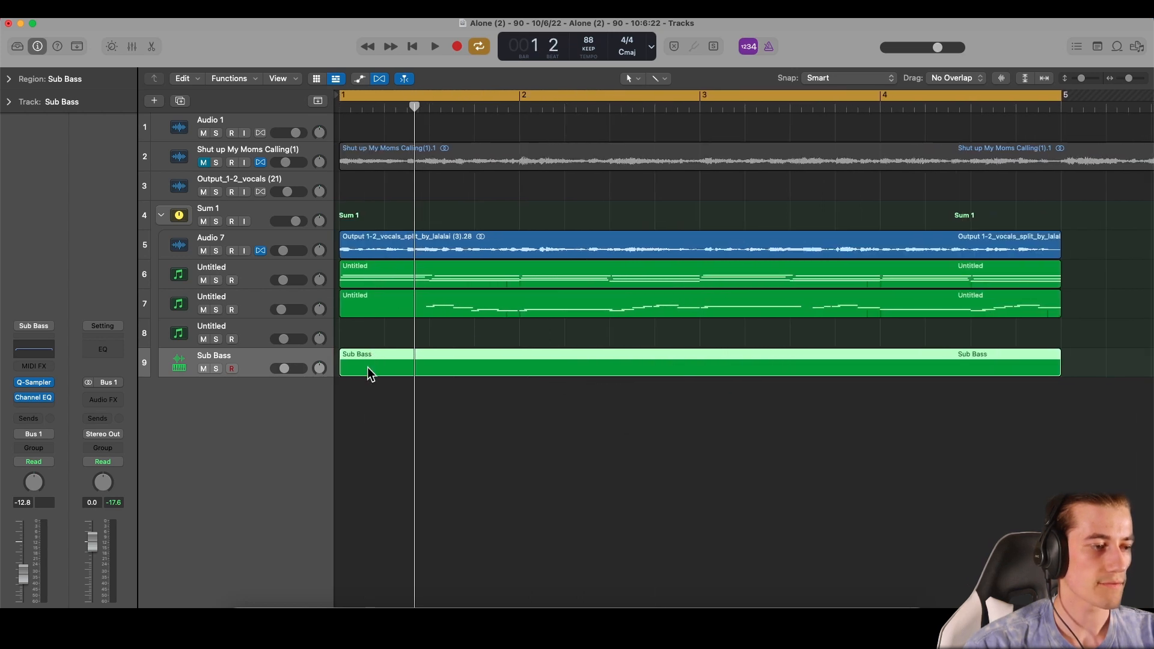
# Open the Sub Bass region for note editing and add an F#3 note half a bar long at bar 1.
pyautogui.doubleClick(366, 367)
pyautogui.scroll(2, 365, 437)
pyautogui.keyDown('super'); pyautogui.click(343, 398); pyautogui.keyUp('super')
pyautogui.moveTo(346, 399)
pyautogui.mouseDown()
pyautogui.moveTo(335, 397)
pyautogui.moveTo(407, 405)
pyautogui.mouseUp()
pyautogui.click(413, 391)
pyautogui.press('super+Right')
pyautogui.press('super+Left')
pyautogui.press('super+Left')
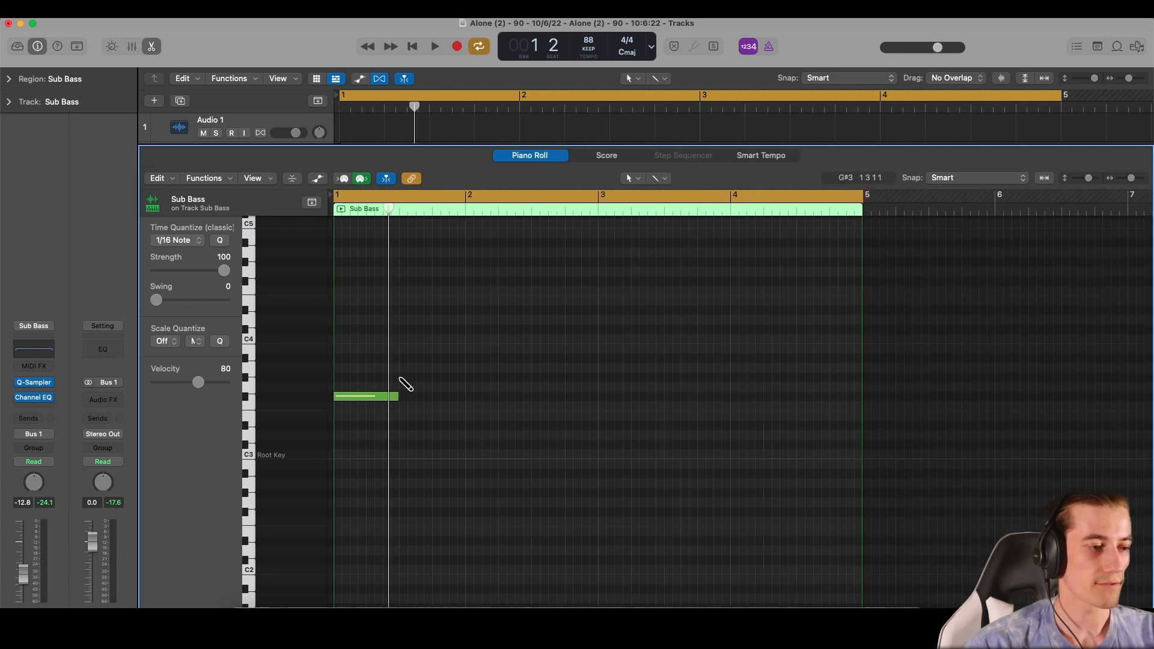
# Add half-bar bass notes: G#3 on beat 3 of bars 1 and 2, and C#3 at the start of bar 2.
pyautogui.click(400, 378)
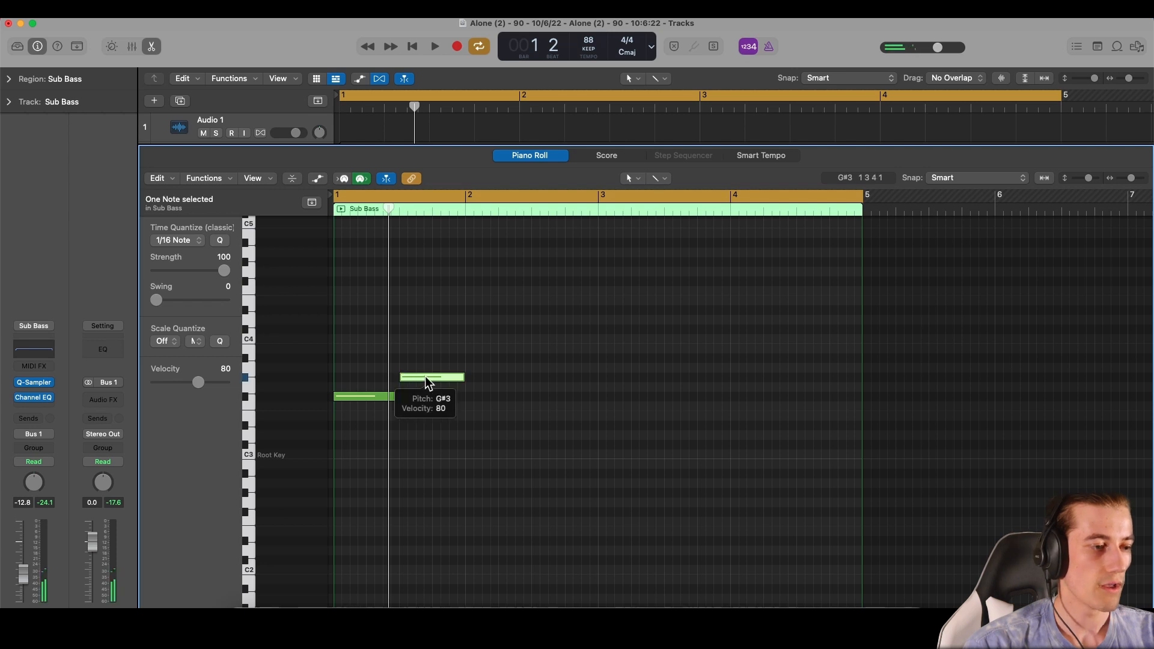
pyautogui.click(533, 377)
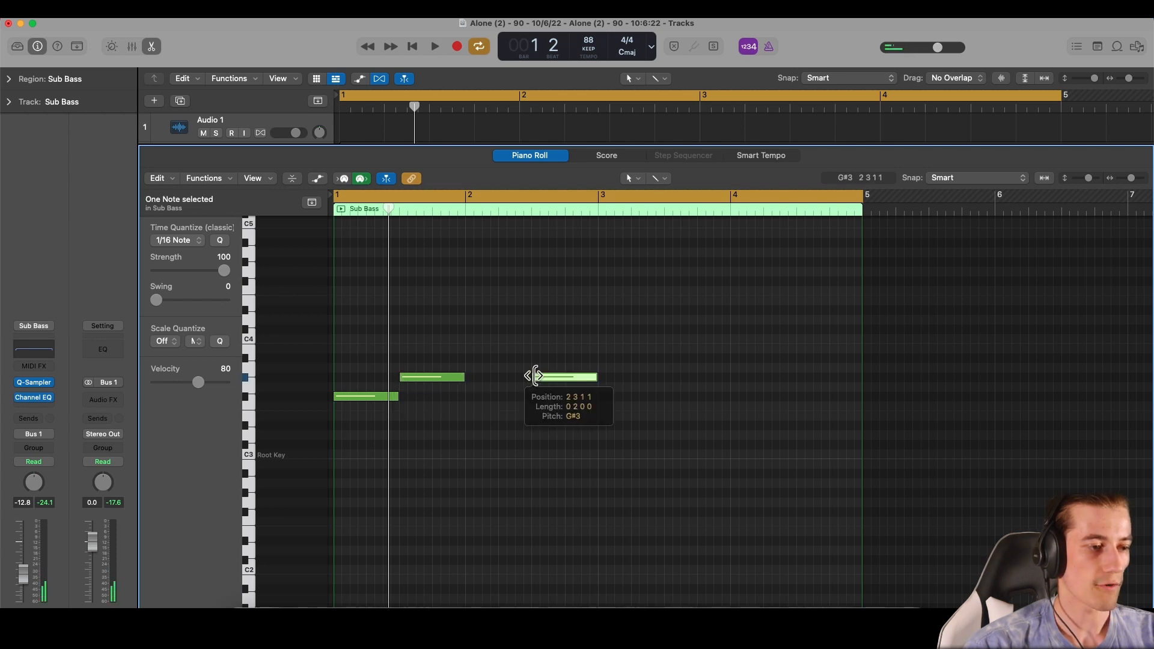
pyautogui.click(468, 444)
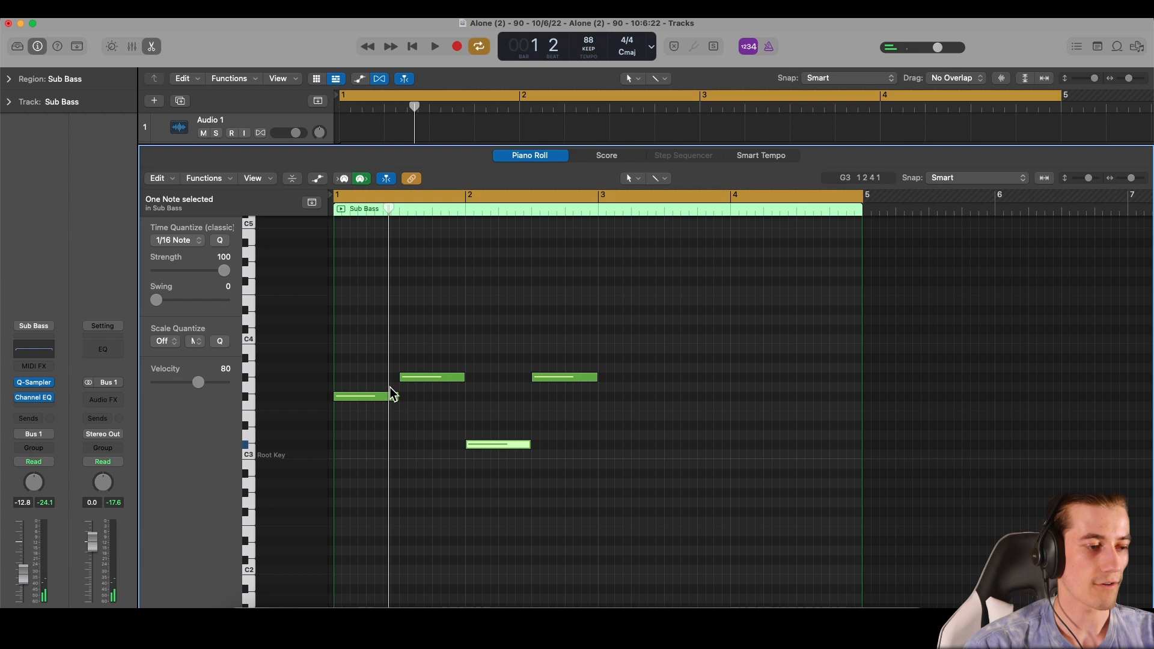
pyautogui.click(419, 399)
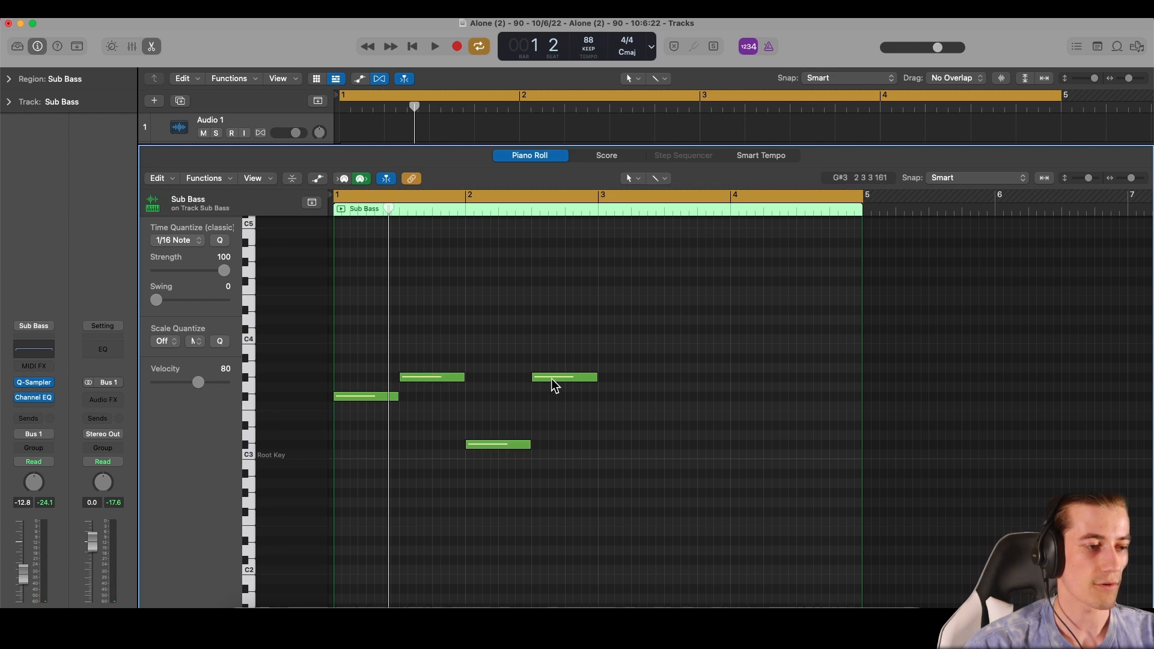
# Check the lowest notes of the chord track and lower the bass note on beat 3 of bar 1 to C3.
pyautogui.click(440, 376)
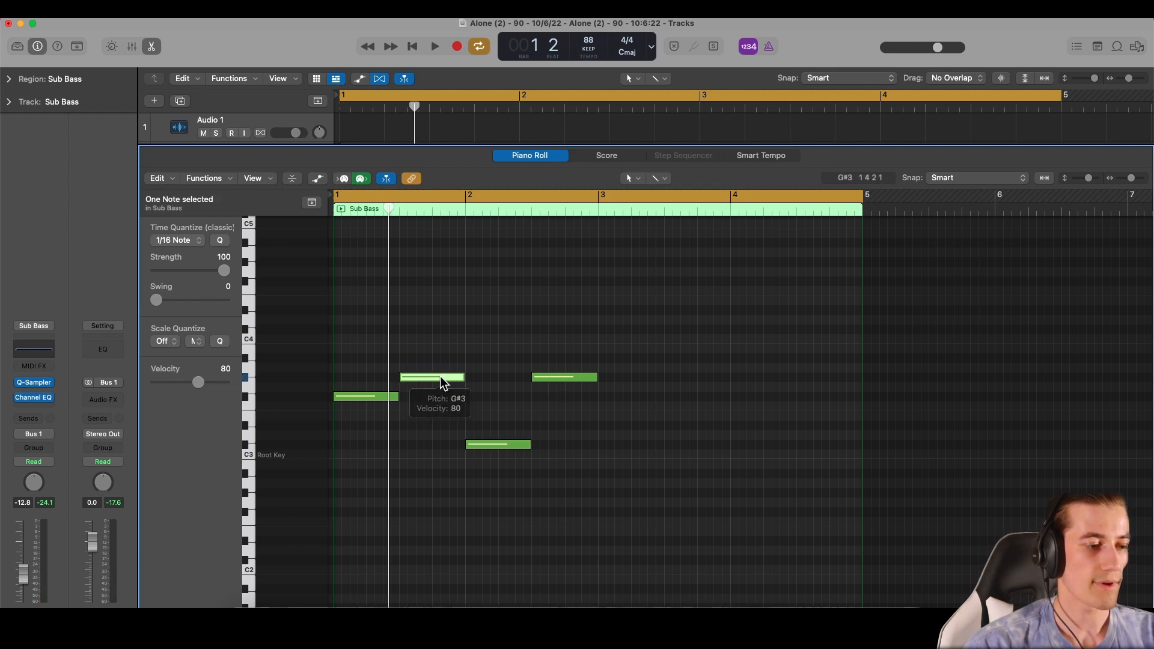
pyautogui.moveTo(440, 381); pyautogui.dragTo(439, 421)
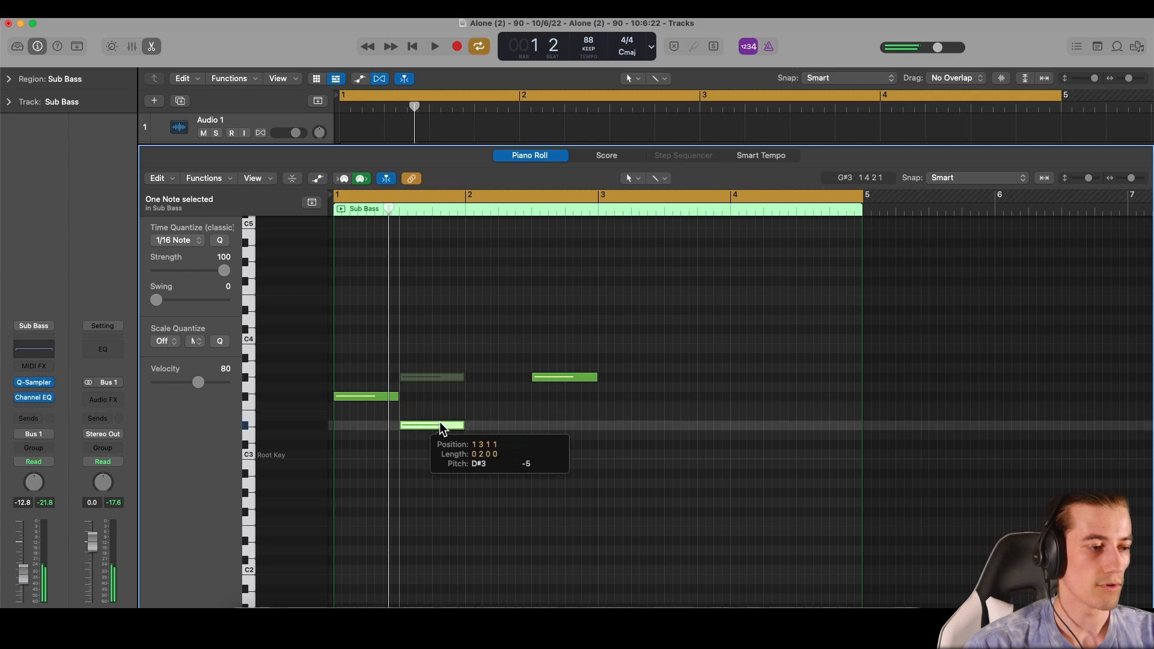
pyautogui.press('e')
pyautogui.click(445, 268)
pyautogui.press('e')
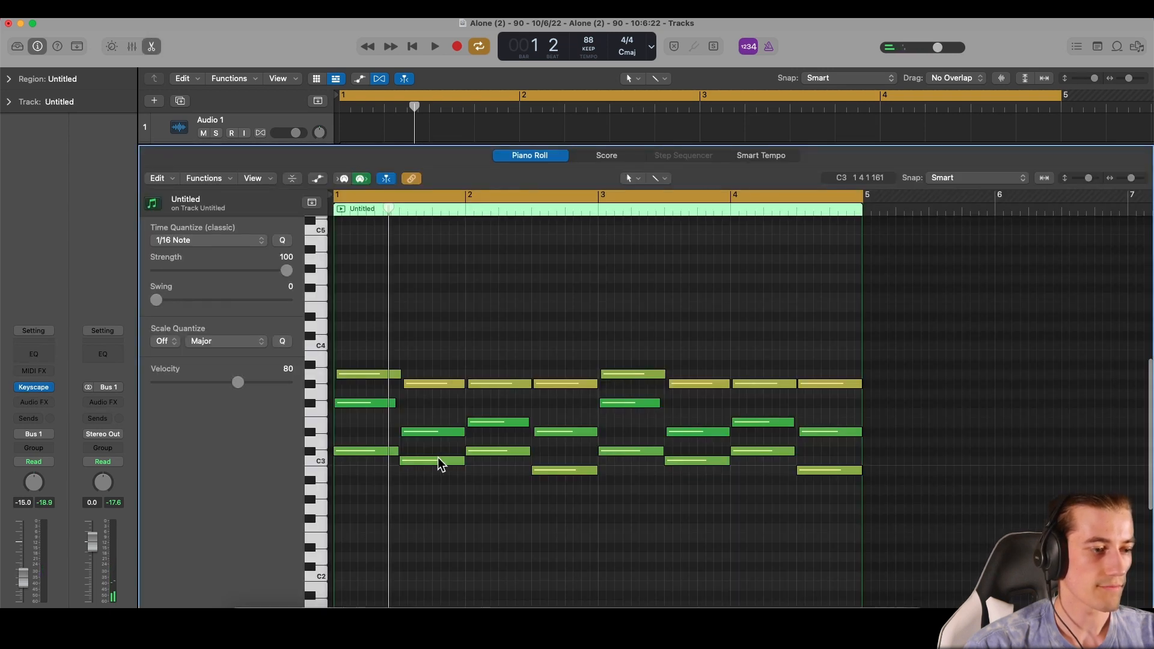
pyautogui.press('e')
pyautogui.click(483, 368)
pyautogui.press('e')
pyautogui.moveTo(443, 404); pyautogui.dragTo(442, 429)
pyautogui.click(470, 368)
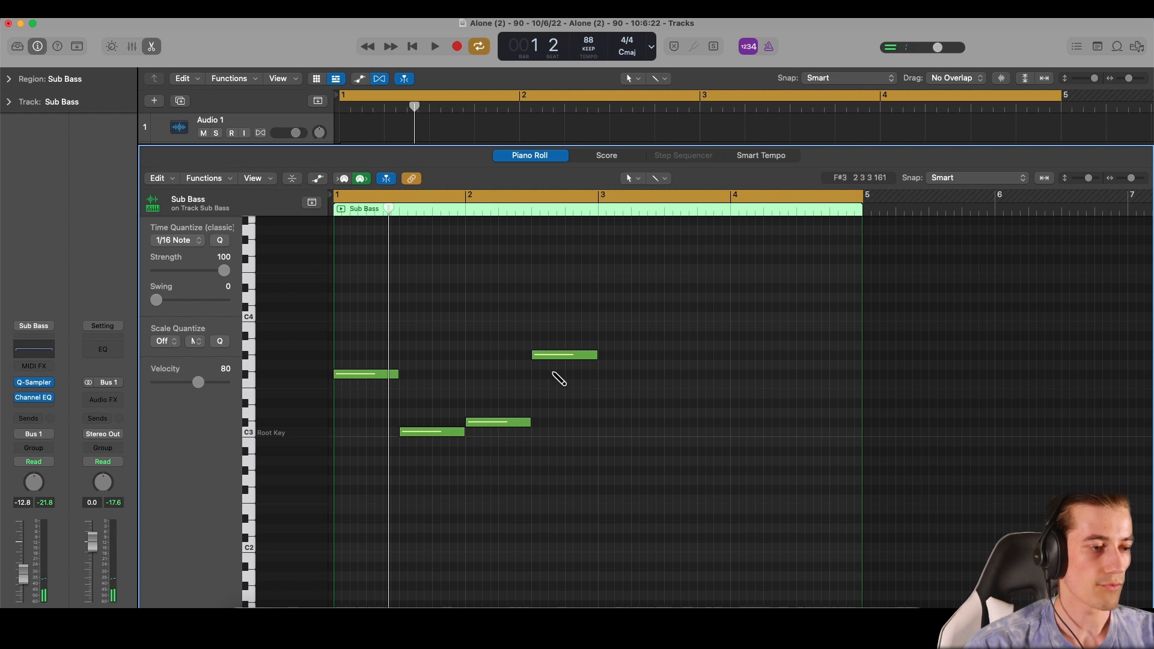
# Duplicate the four bass notes from bars 1 and 2 into bars 3 and 4.
pyautogui.press('space')
pyautogui.press('super+a')
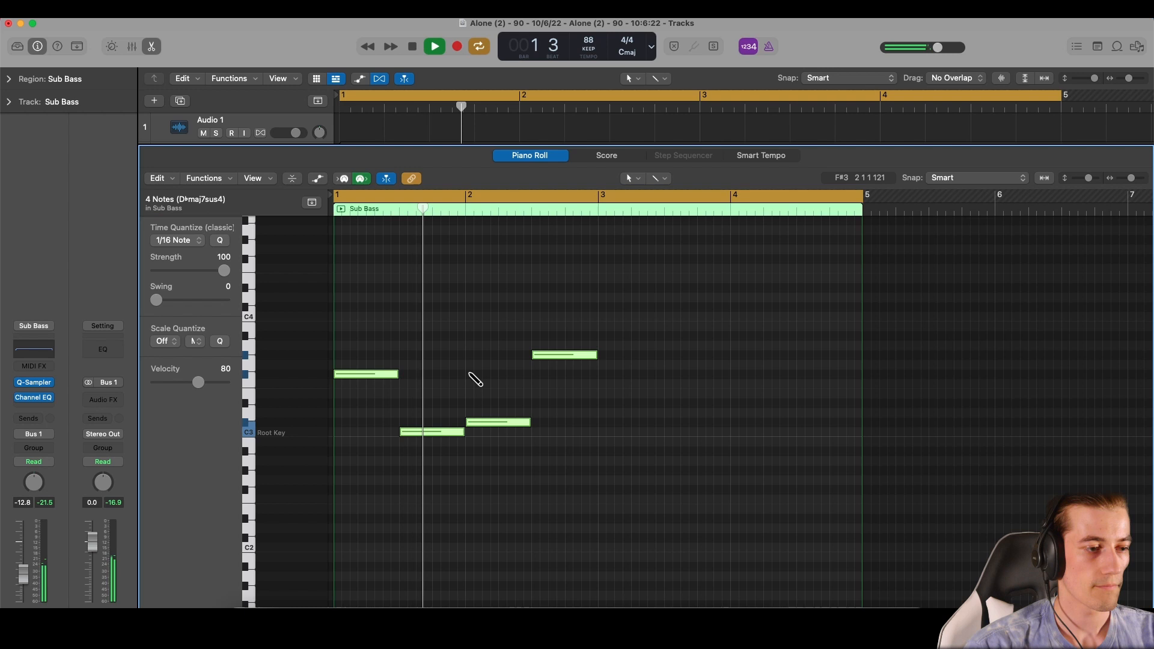
pyautogui.press('super+c')
pyautogui.press('super+v')
pyautogui.press('space')
pyautogui.moveTo(471, 373); pyautogui.dragTo(607, 380)
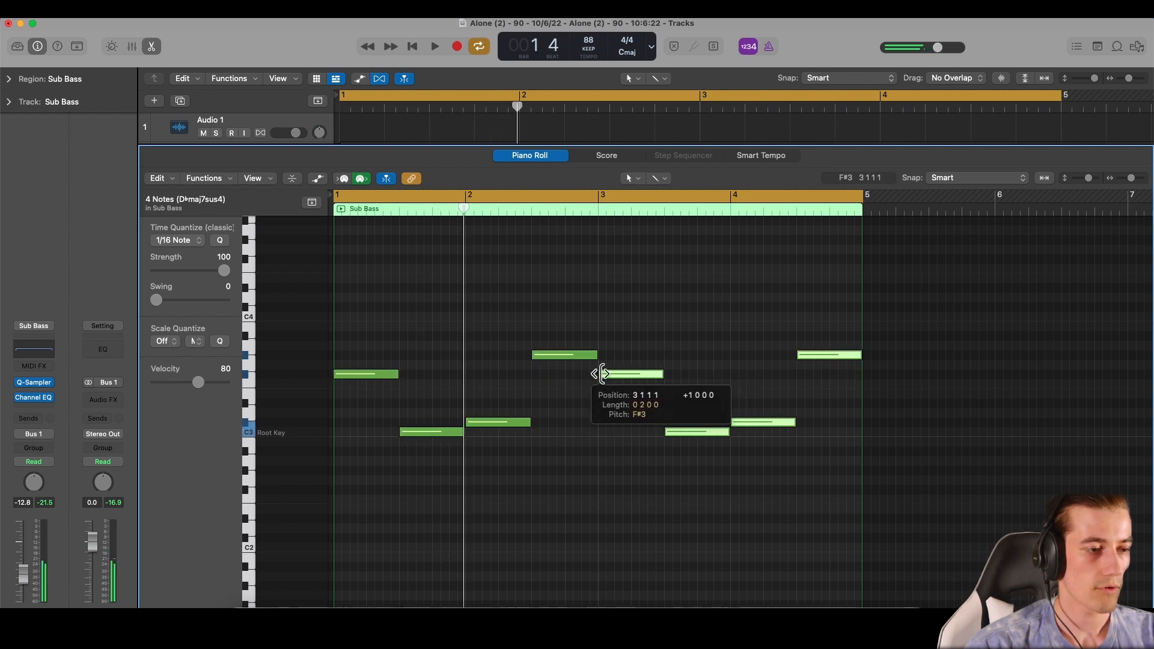
# Play back the sub bass line with the loop and return to the track arrangement.
pyautogui.press('space')
pyautogui.click(521, 325)
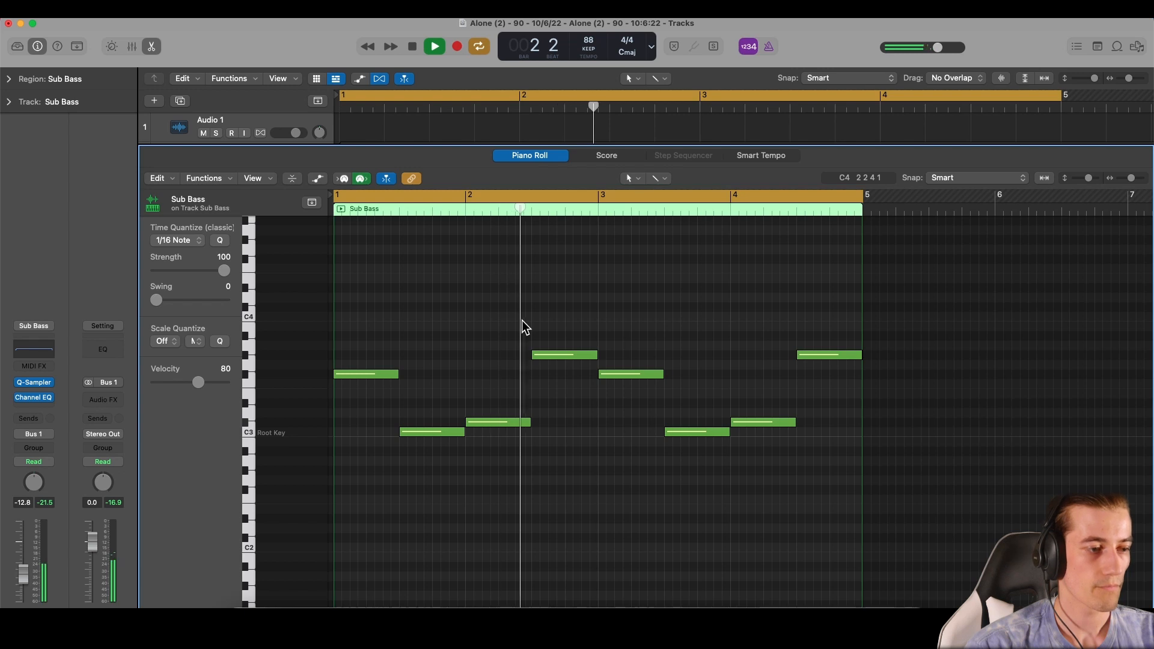
pyautogui.press('space')
pyautogui.press('e')
pyautogui.click(462, 341)
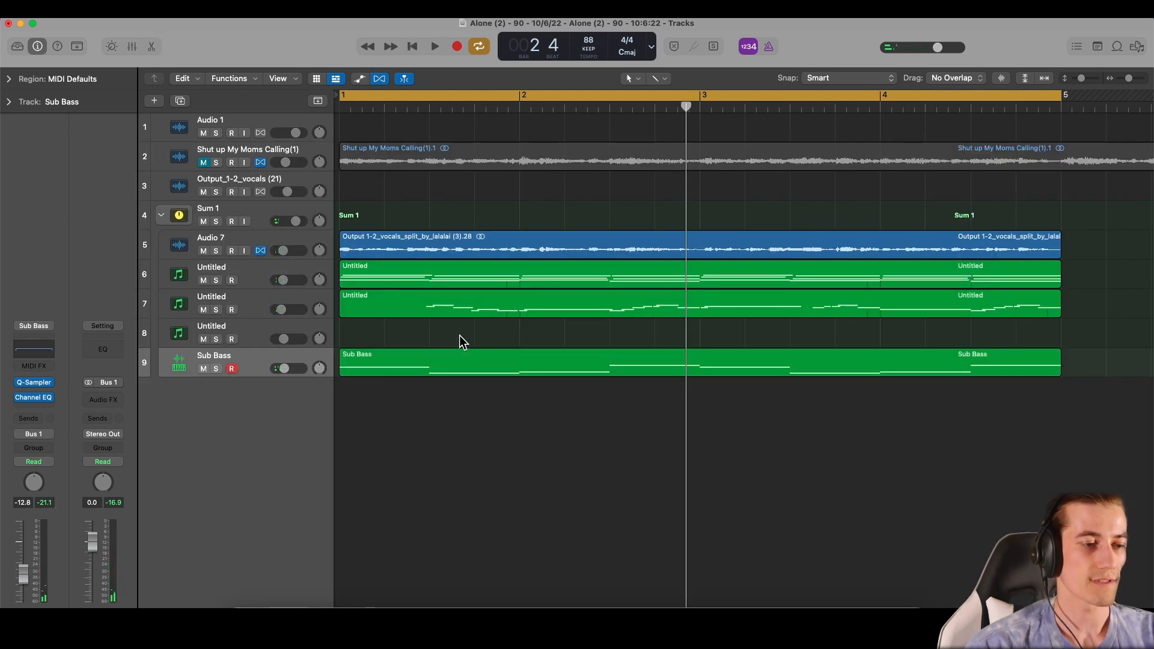
# Repeat the vocal, chord, melody and Sub Bass regions once from bar 5.
pyautogui.press('super+Left')
pyautogui.press('super+Right')
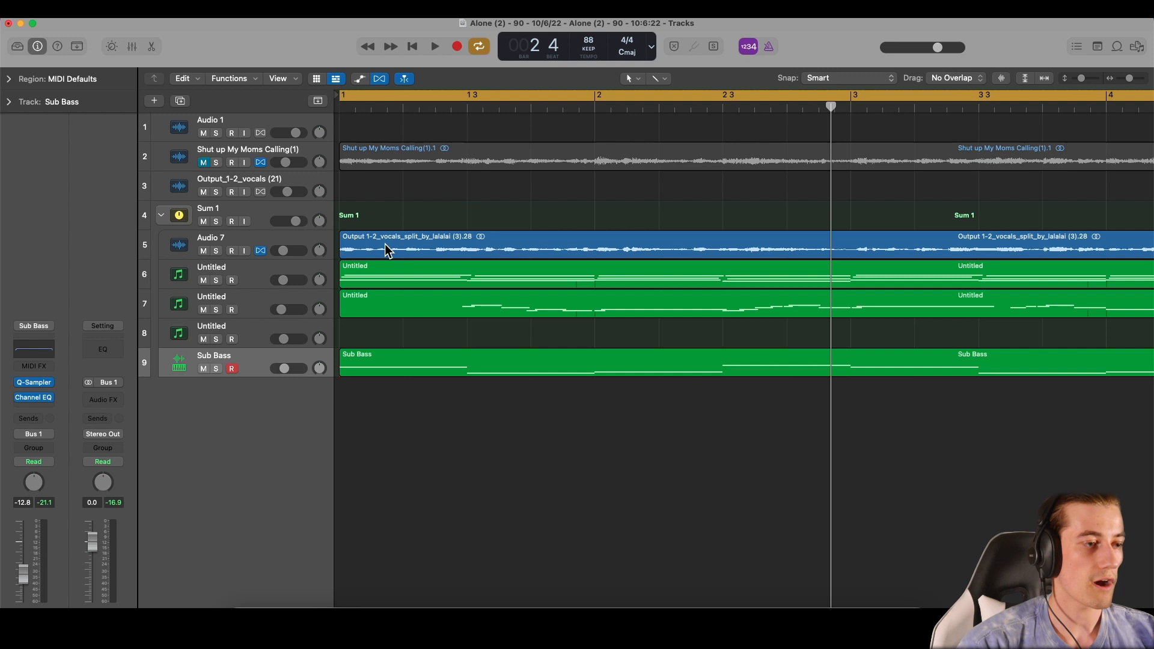
pyautogui.press('super+Left')
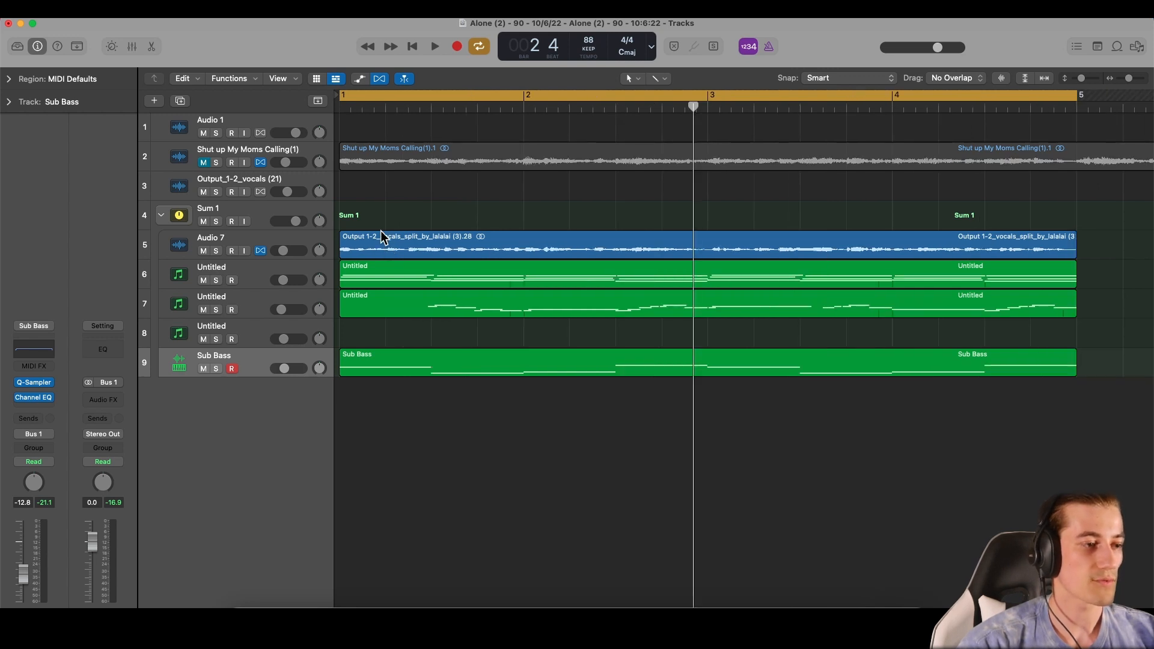
pyautogui.scroll(4, 381, 232)
pyautogui.hscroll(-5, 381, 231)
pyautogui.scroll(-5, 381, 231)
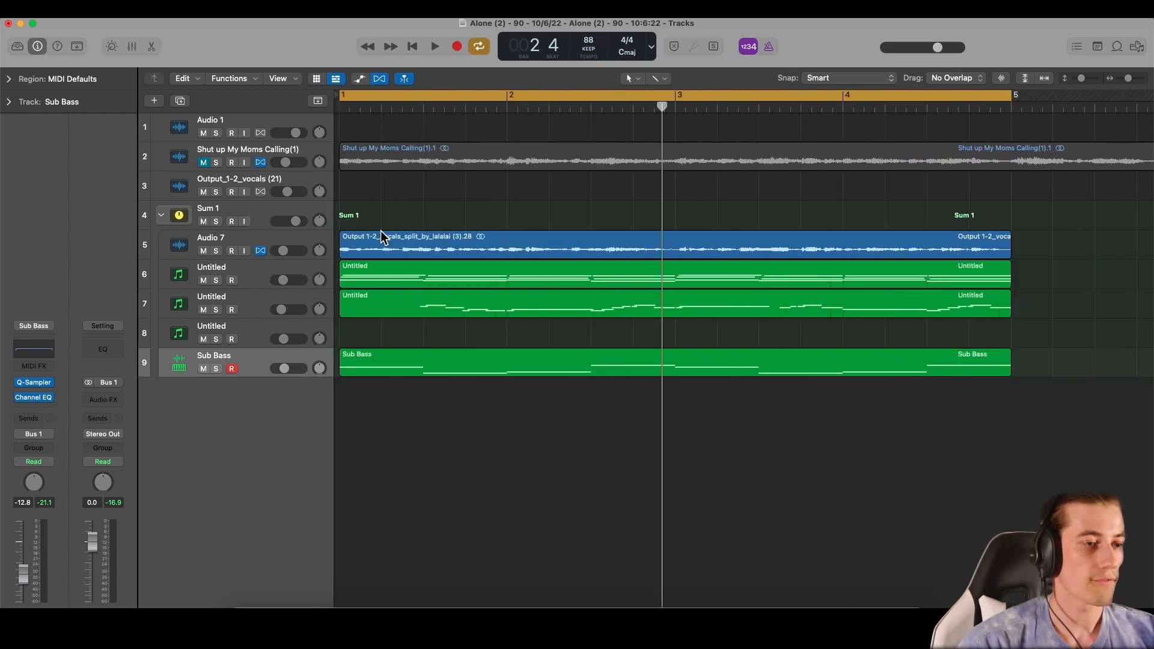
pyautogui.press('super+Left')
pyautogui.moveTo(799, 242); pyautogui.dragTo(680, 381)
pyautogui.press('super+r')
# Move the cycle range to cover bars 5 to 9.
pyautogui.hscroll(5, 662, 391)
pyautogui.moveTo(460, 96); pyautogui.dragTo(1040, 97)
pyautogui.click(519, 193)
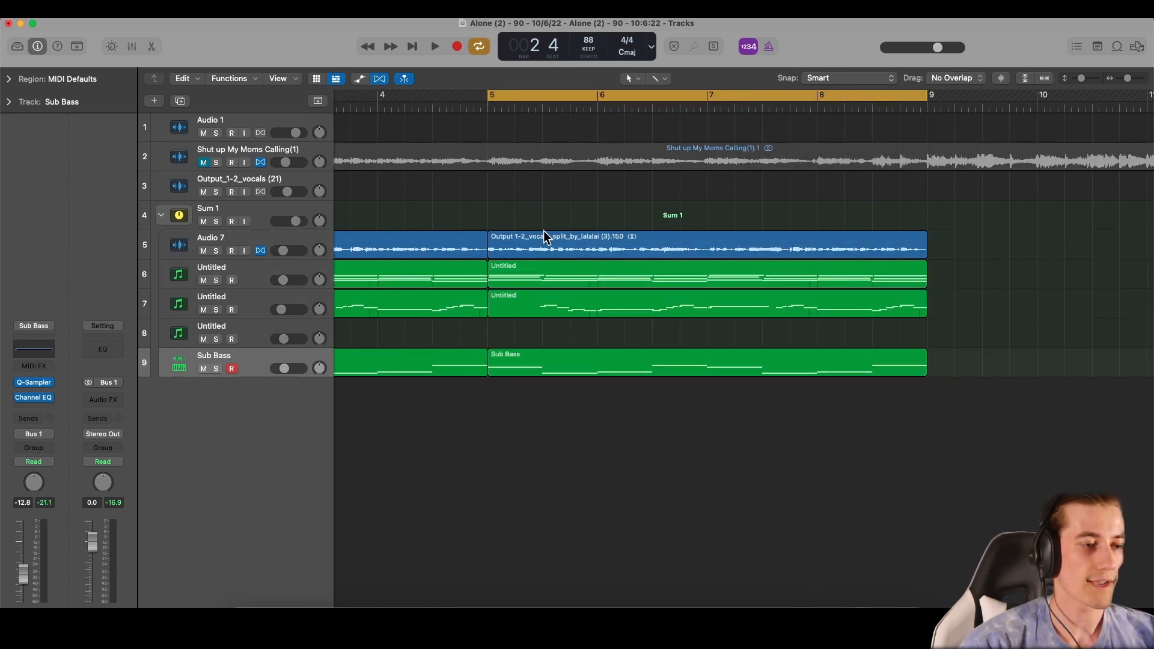
# Examine the repeated vocal region on Audio 7 up close and play it back from bar 5.
pyautogui.press('super+Right')
pyautogui.hscroll(2, 565, 239)
pyautogui.hscroll(2, 514, 237)
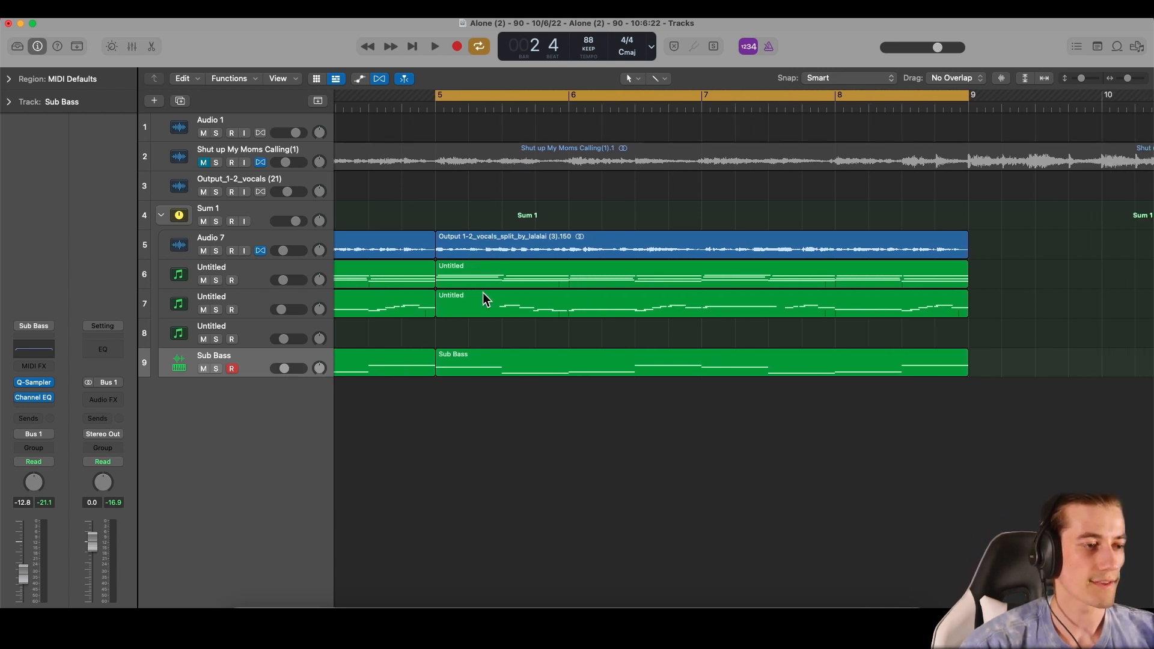
pyautogui.click(471, 239)
pyautogui.press('super+Right')
pyautogui.press('super+Right')
pyautogui.press('super+Right')
pyautogui.press('super+Right')
pyautogui.press('super+Right')
pyautogui.click(499, 219)
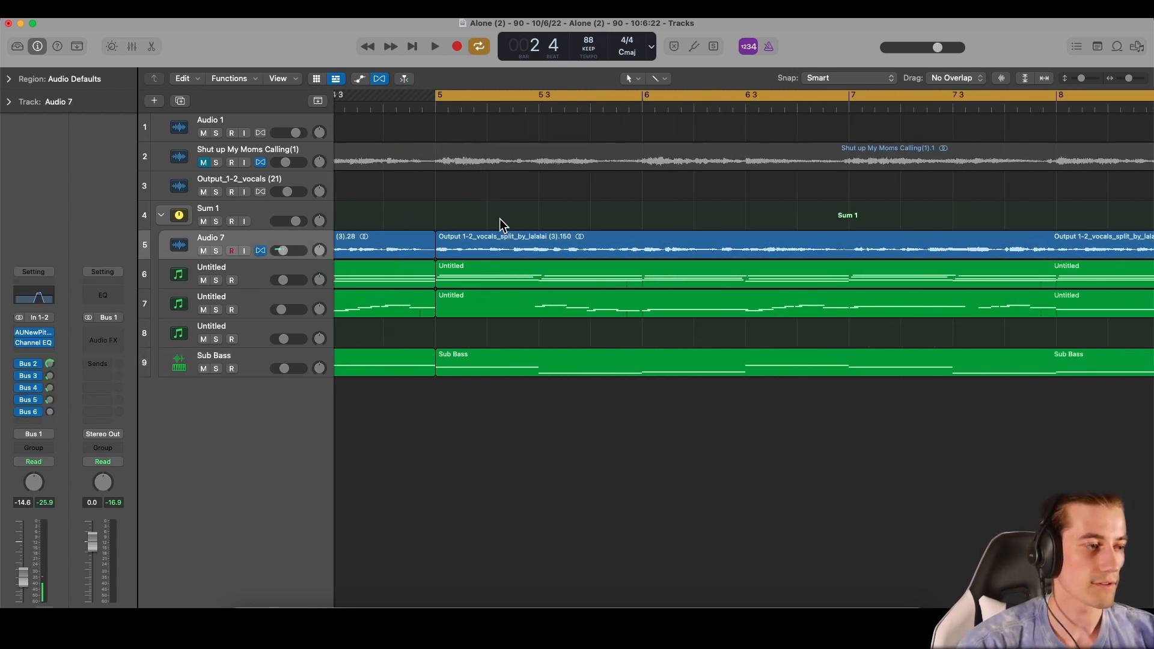
pyautogui.hscroll(2, 499, 219)
pyautogui.click(492, 245)
pyautogui.click(482, 193)
pyautogui.hscroll(1, 482, 193)
pyautogui.press('space')
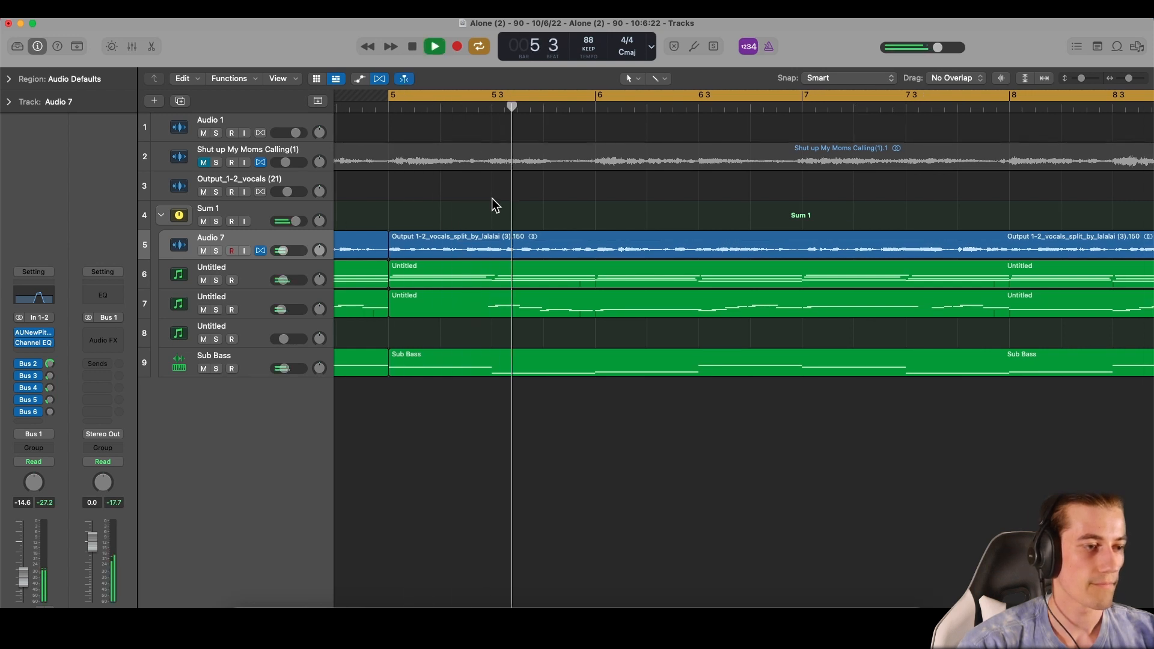
# Split the repeated vocal region midway through beat 2 of bar 5 and trim the second part to start shortly after bar 6.
pyautogui.press('space')
pyautogui.click(466, 107)
pyautogui.click(483, 243)
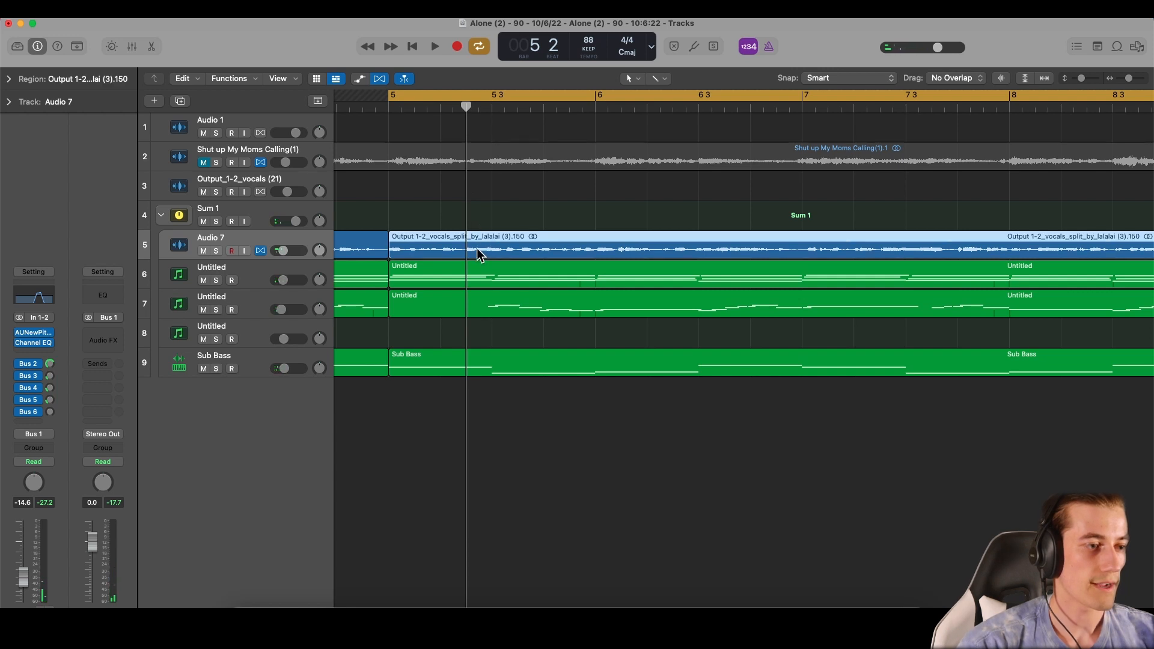
pyautogui.press('super+t')
pyautogui.moveTo(467, 252); pyautogui.dragTo(630, 253)
# Audition the gap and extend the short vocal chop at bar 5 to end on beat 3.
pyautogui.press('space')
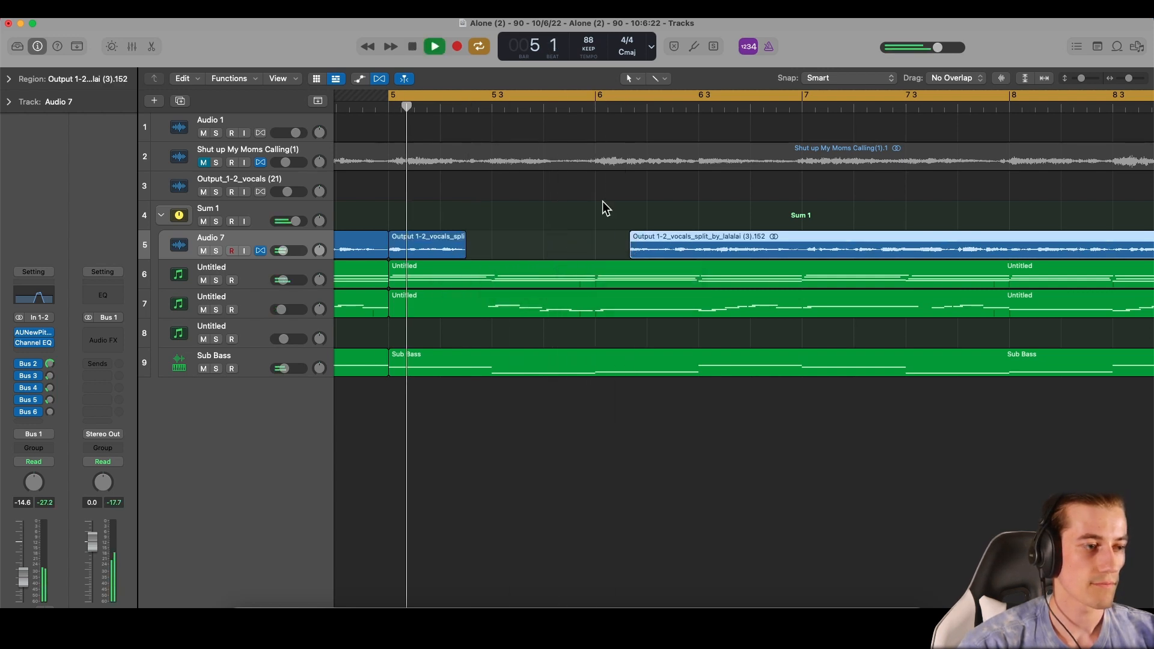
pyautogui.press('space')
pyautogui.click(468, 254)
pyautogui.moveTo(466, 255)
pyautogui.mouseDown()
pyautogui.moveTo(500, 250)
pyautogui.moveTo(486, 250)
pyautogui.mouseUp()
# Play back the edited vocal from bar 5 to judge the chop and the gap.
pyautogui.press('space')
pyautogui.click(517, 237)
pyautogui.press('space')
pyautogui.click(519, 215)
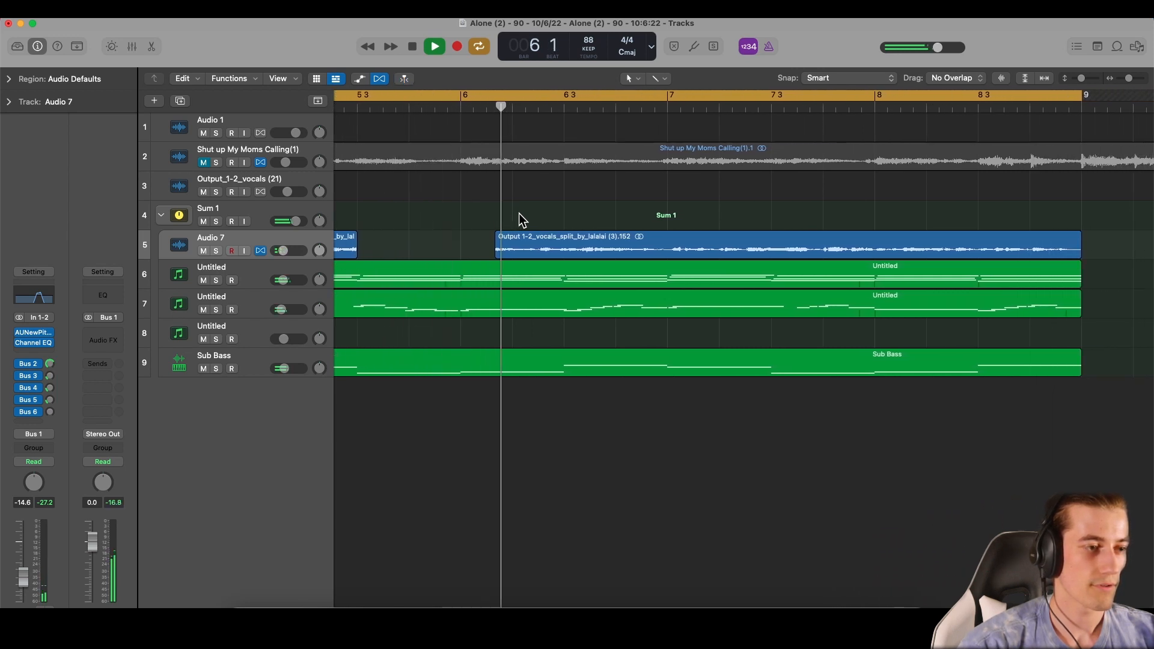
pyautogui.press('space')
pyautogui.press('space')
pyautogui.press('space')
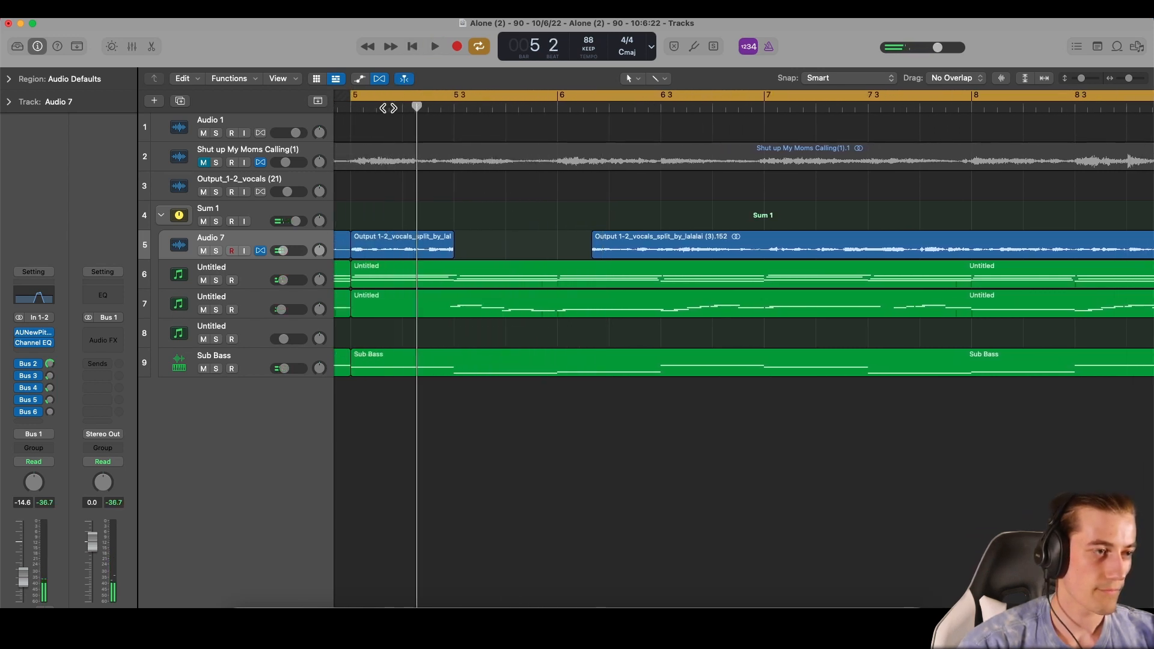
# Split the short vocal chop at beat 2 of bar 5.
pyautogui.click(403, 107)
pyautogui.click(422, 237)
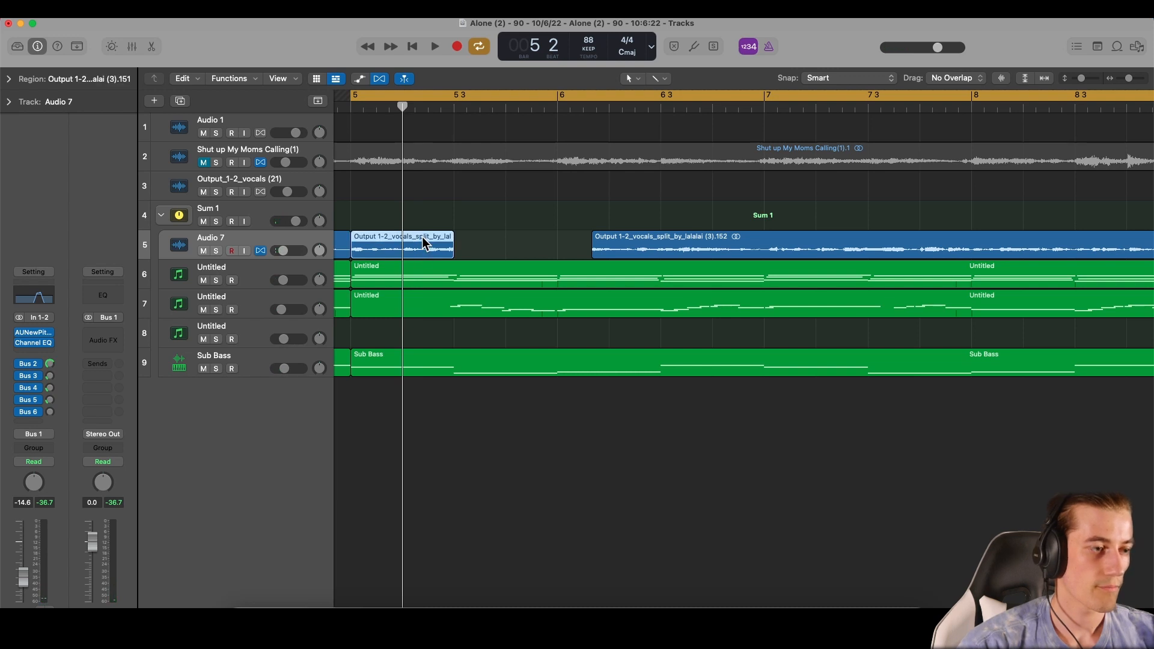
pyautogui.press('super+t')
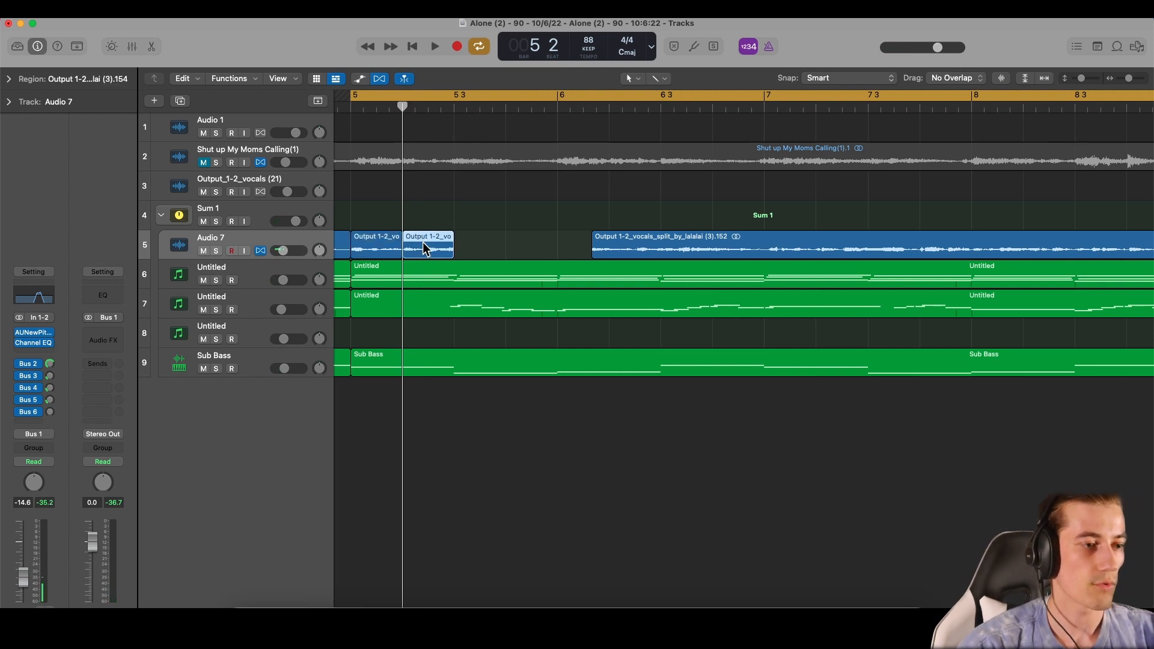
# Audition the chops and copy the second one to beat 2 of bar 6, with the remaining vocal starting on beat 3.
pyautogui.press('space')
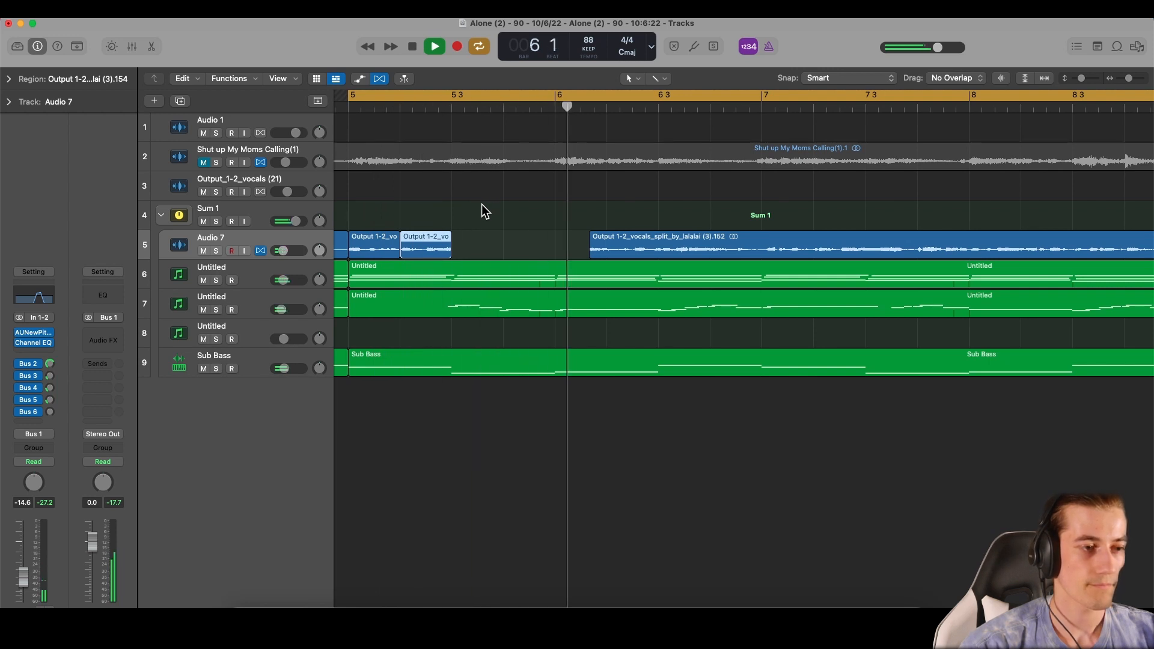
pyautogui.press('space')
pyautogui.moveTo(435, 244); pyautogui.dragTo(639, 246)
pyautogui.press('Delete')
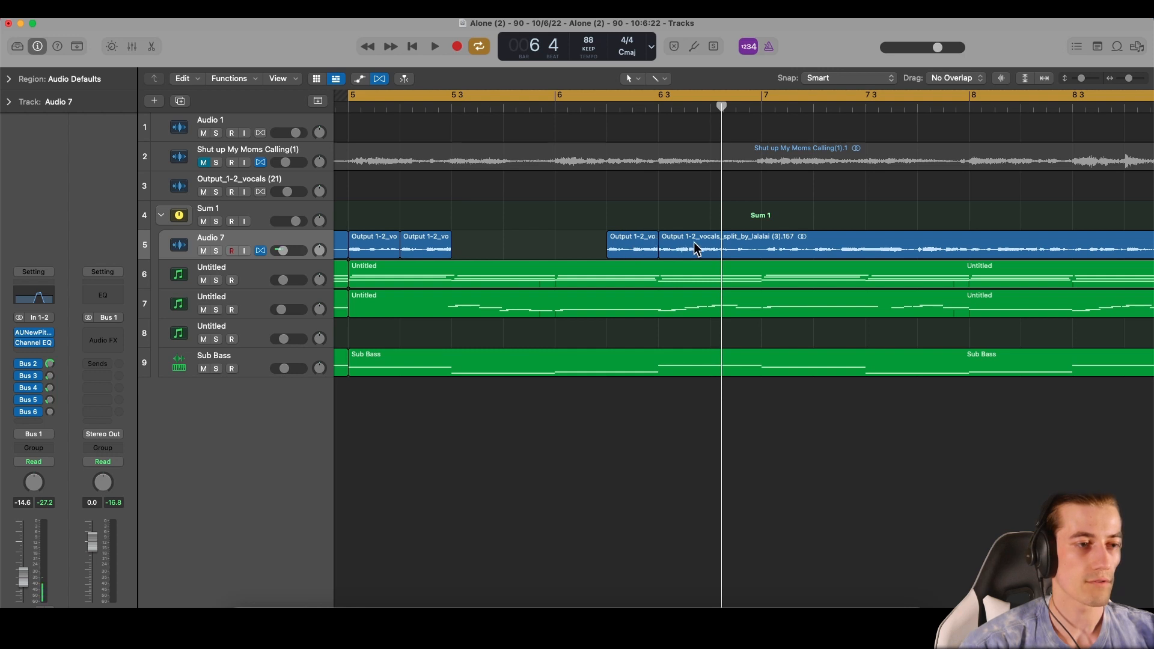
# Play back the rearranged vocal chops with the full loop across bars 5 to 8.
pyautogui.hscroll(2, 727, 251)
pyautogui.doubleClick(518, 106)
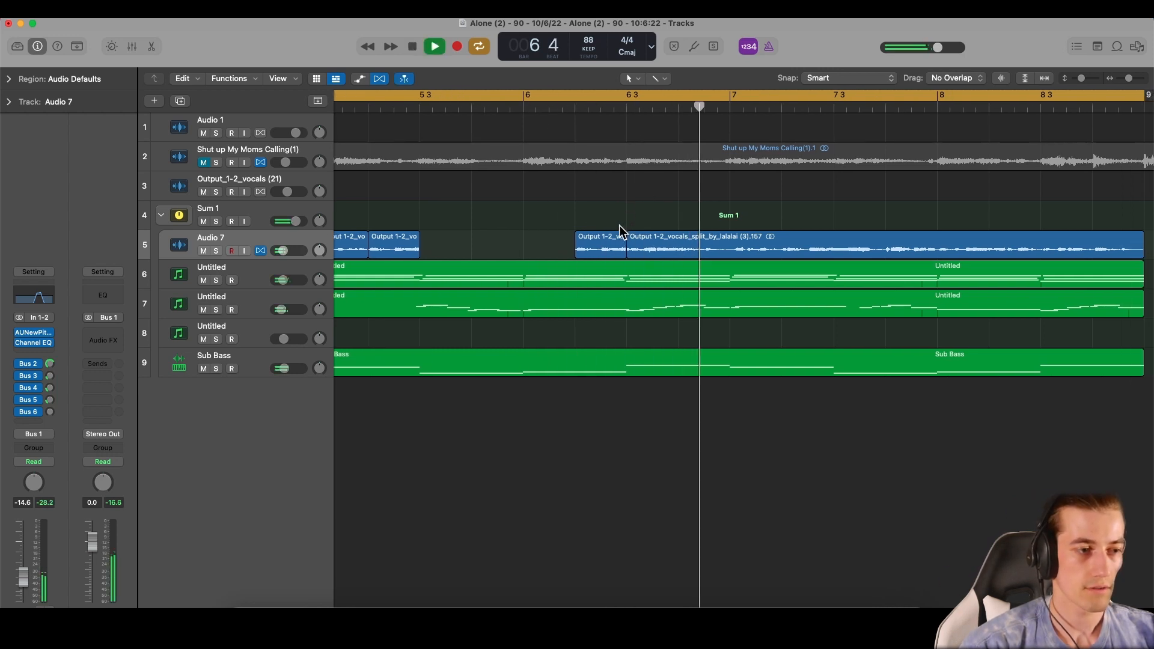
pyautogui.press('space')
pyautogui.hscroll(1, 619, 226)
pyautogui.scroll(-4, 619, 225)
pyautogui.press('space')
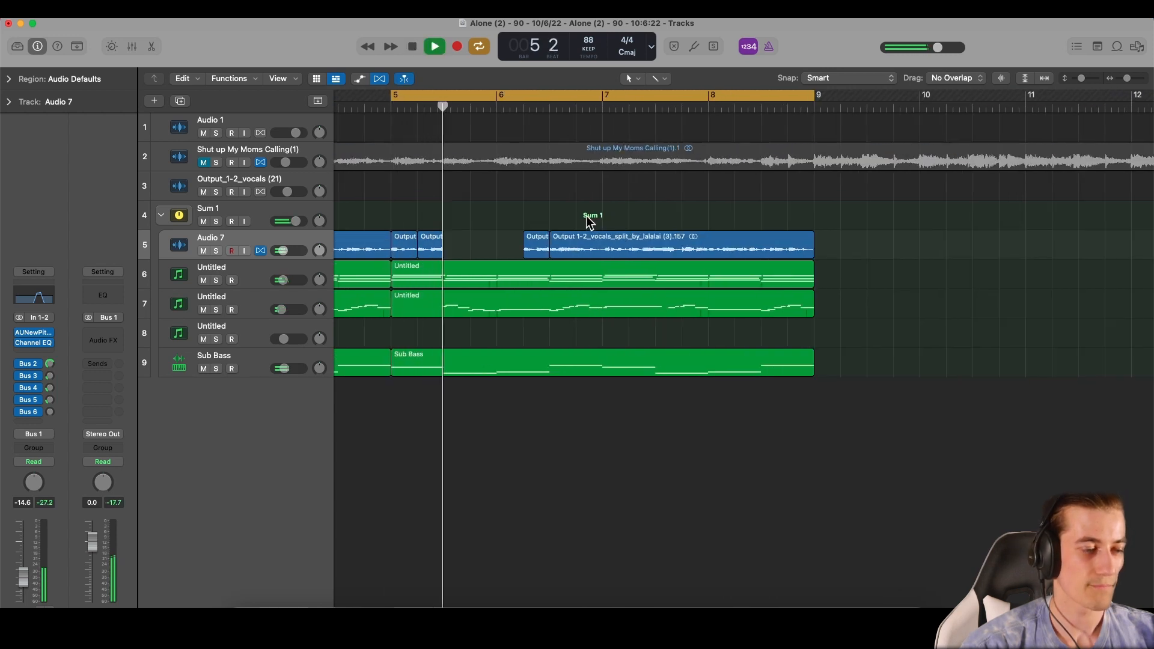
# Listen through the vocal chops from bar 5 and re-audition bar 7 around beat 3 to locate the next cut point.
pyautogui.hscroll(2, 589, 218)
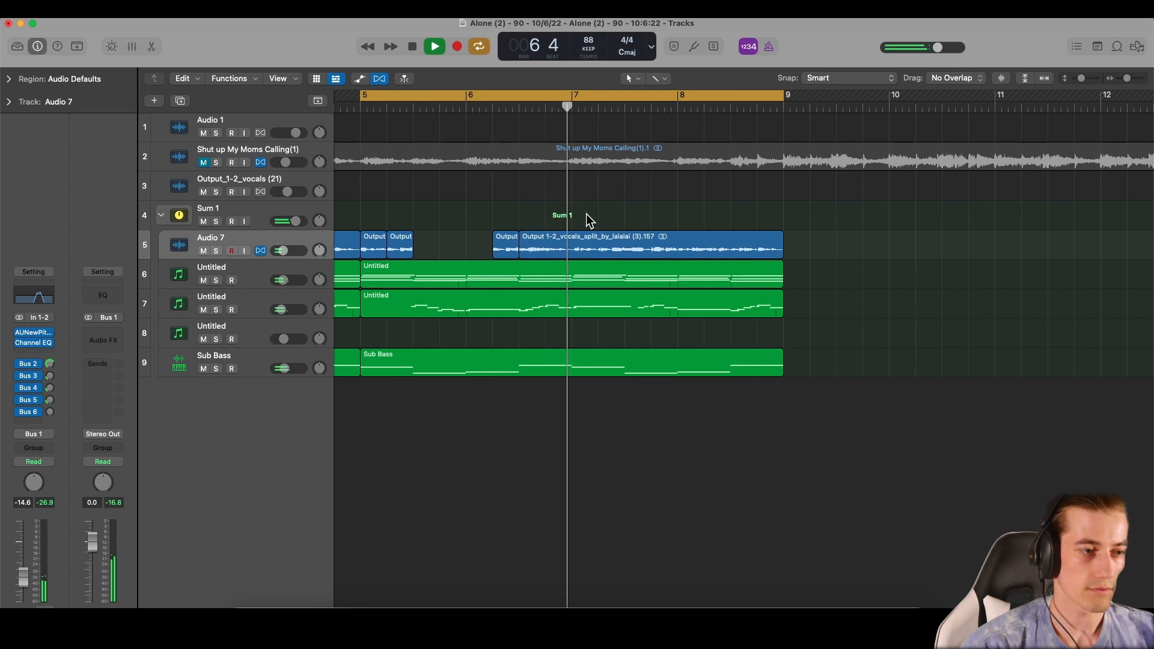
pyautogui.hscroll(1, 586, 219)
pyautogui.hscroll(2, 586, 214)
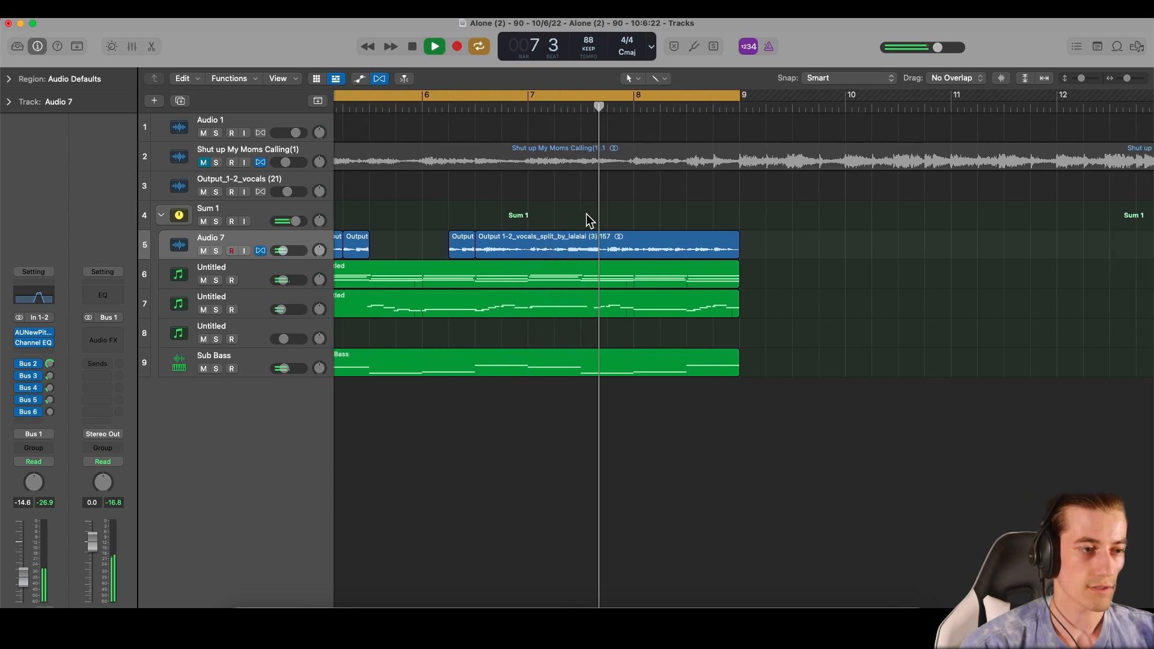
pyautogui.press('space')
pyautogui.doubleClick(554, 105)
pyautogui.hscroll(-4, 552, 104)
pyautogui.hscroll(2, 637, 137)
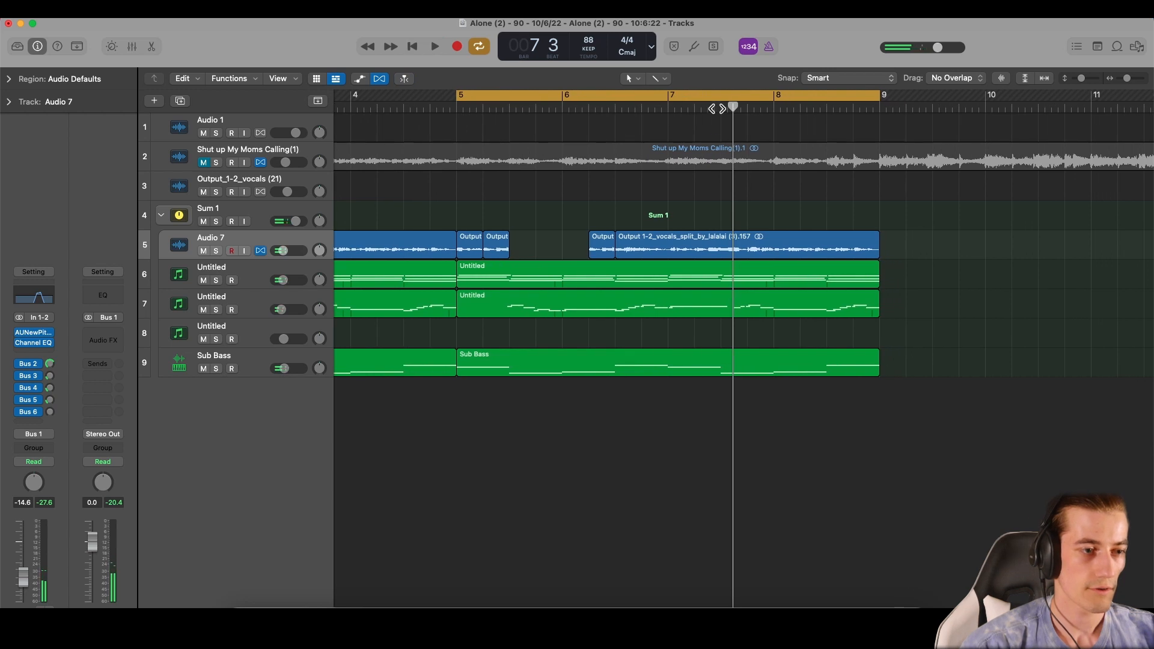
pyautogui.doubleClick(719, 108)
pyautogui.press('space')
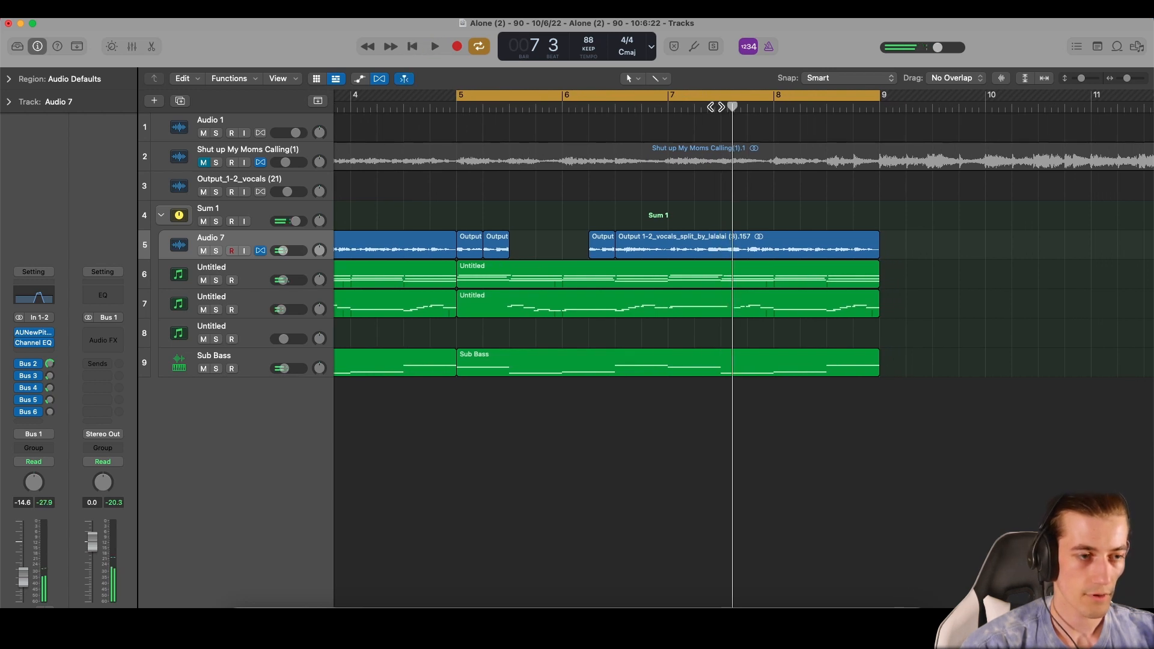
pyautogui.press('super+Right')
pyautogui.doubleClick(714, 107)
pyautogui.hscroll(-3, 715, 108)
pyautogui.press('space')
# Split the long vocal region at beat 3 of bar 7.
pyautogui.hscroll(1, 828, 119)
pyautogui.moveTo(829, 108); pyautogui.dragTo(813, 106)
pyautogui.click(814, 251)
pyautogui.press('super+t')
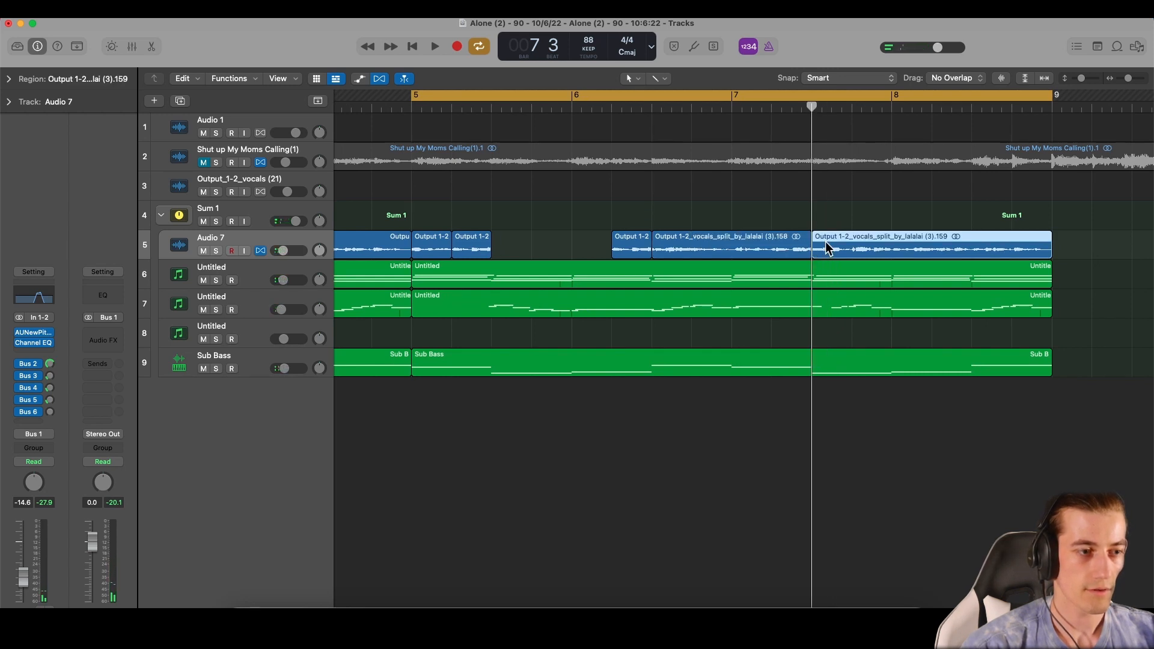
pyautogui.press('super+Left')
pyautogui.press('Delete')
pyautogui.press('super+z')
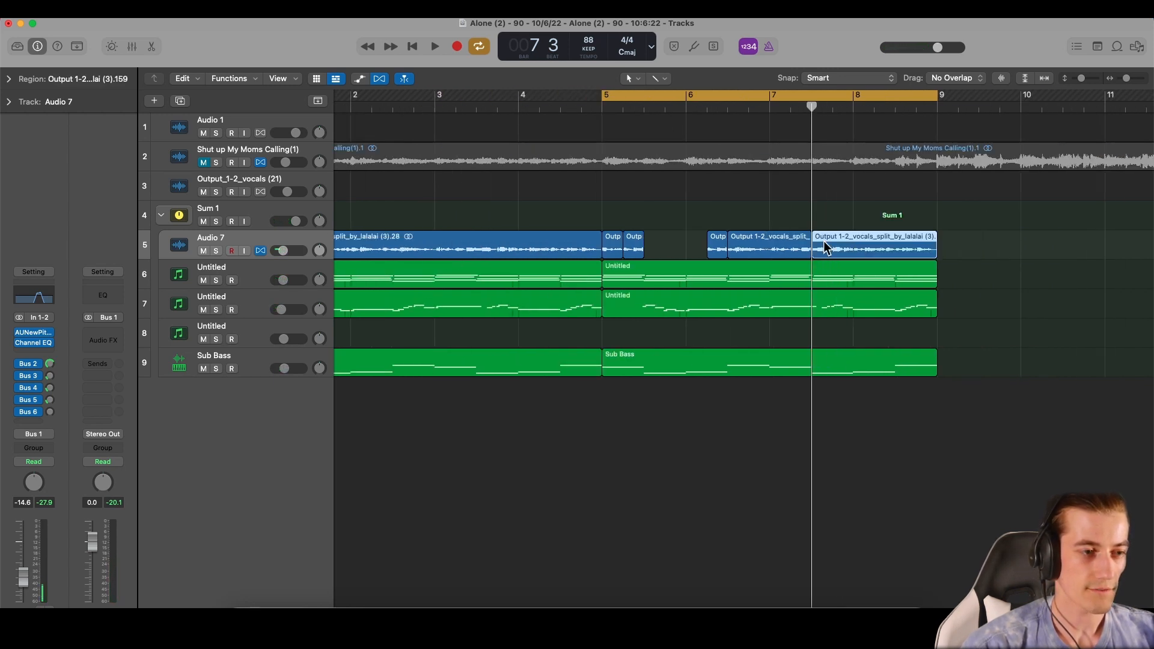
# Copy the two short vocal chops at the start of bar 5 to beat 3 of bar 7.
pyautogui.moveTo(608, 214); pyautogui.dragTo(644, 241)
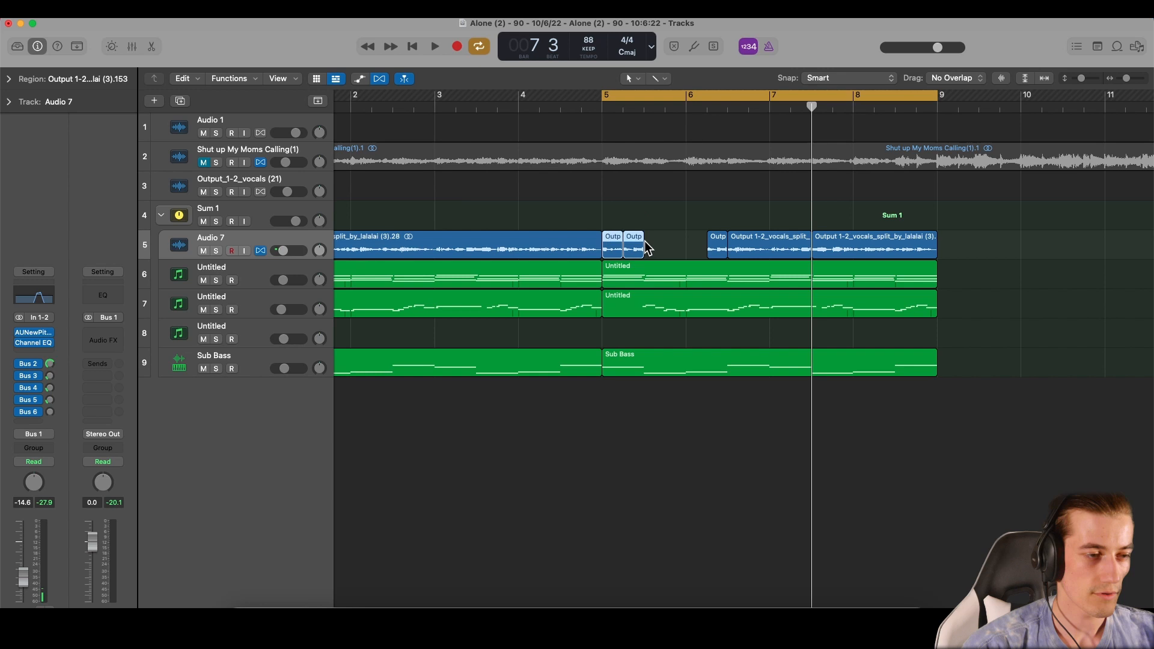
pyautogui.rightClick(612, 247)
pyautogui.click(555, 175)
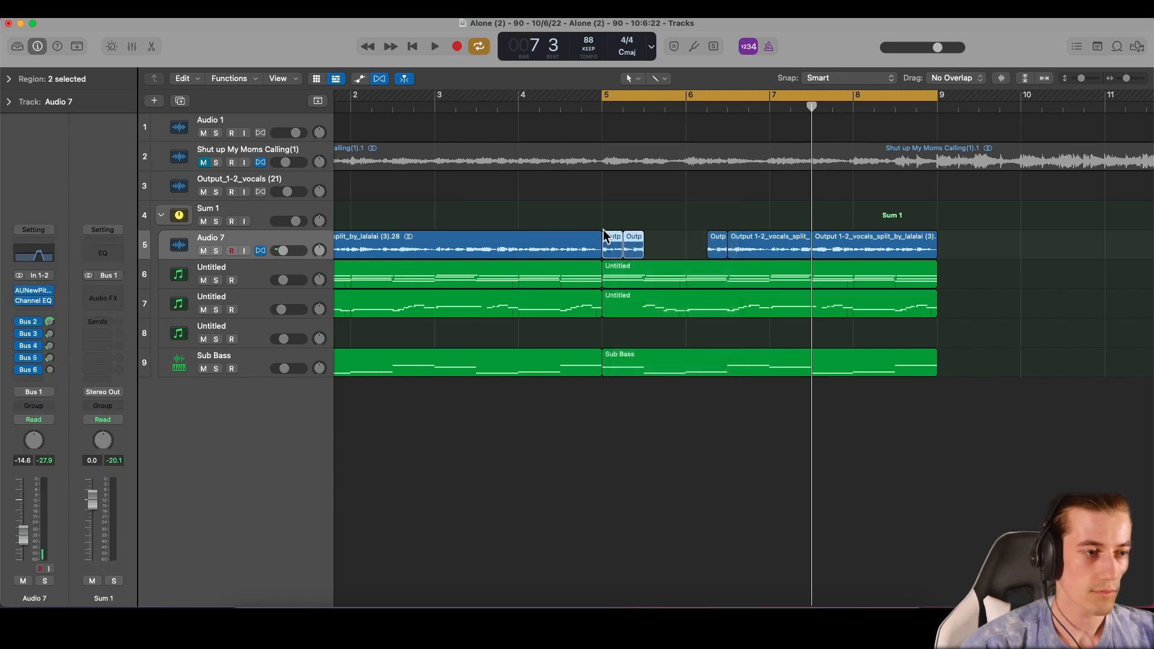
pyautogui.moveTo(611, 241); pyautogui.dragTo(779, 243)
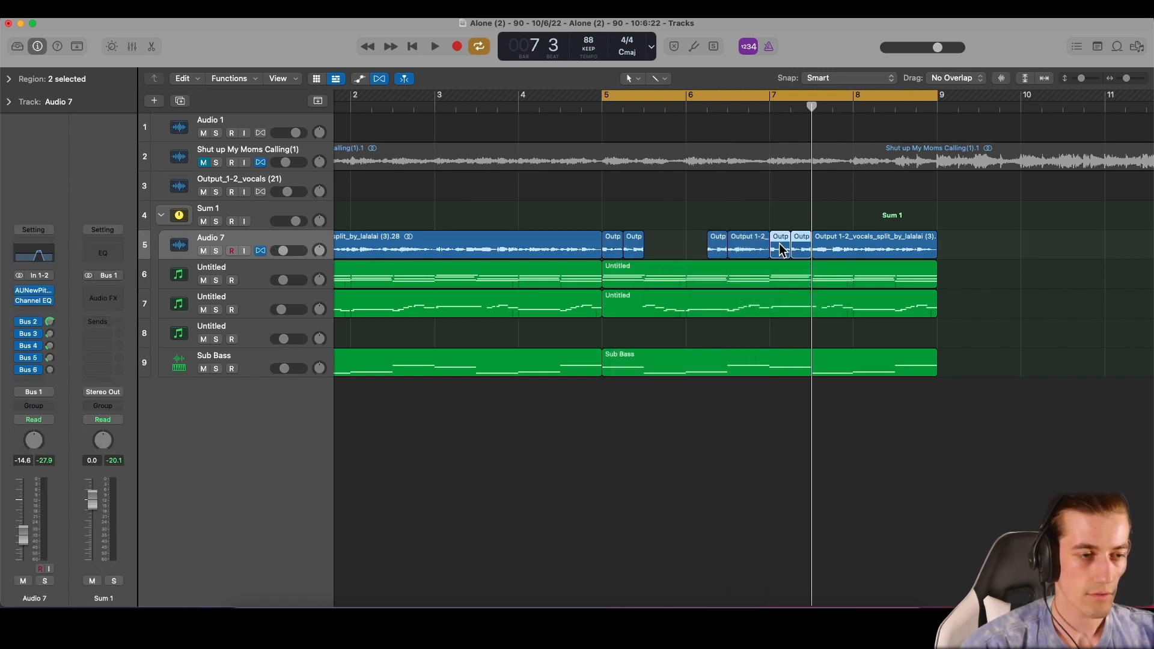
pyautogui.press('super+z')
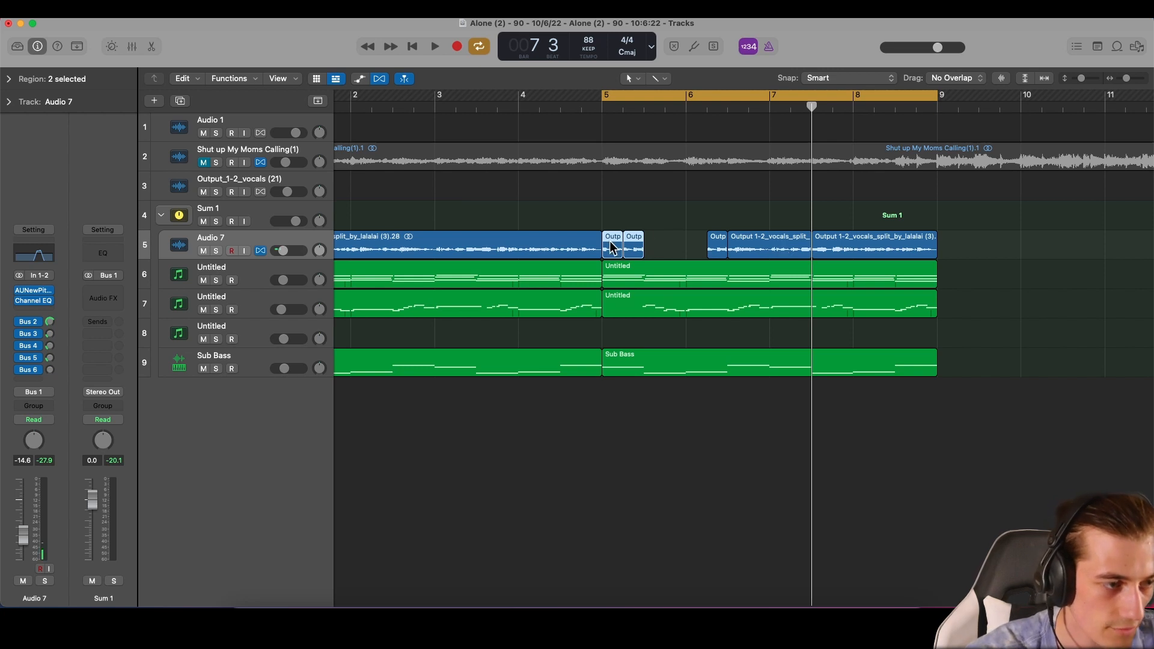
pyautogui.moveTo(611, 246); pyautogui.dragTo(822, 245)
# Play back the vocal leading into the copied chops in bar 7.
pyautogui.hscroll(3, 700, 120)
pyautogui.click(686, 107)
pyautogui.press('space')
pyautogui.hscroll(4, 806, 237)
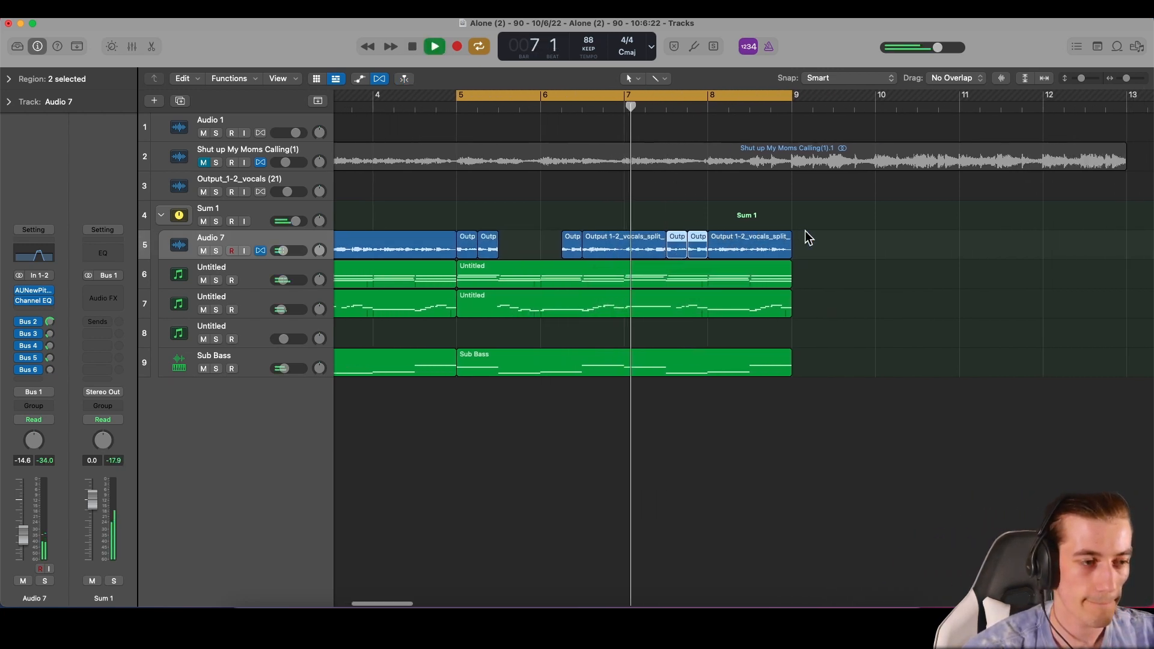
pyautogui.press('super+Right')
pyautogui.click(773, 221)
pyautogui.press('space')
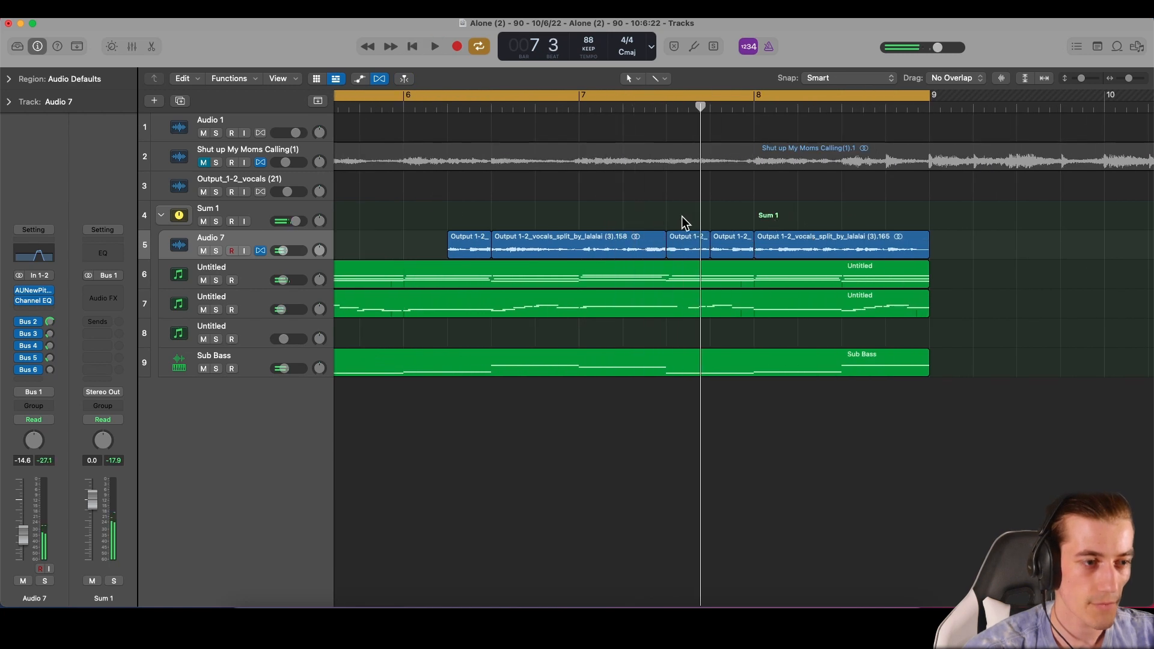
# Shift the two copied chops half a beat later in bar 7, start the remaining vocal right after them, and audition the change.
pyautogui.moveTo(680, 243)
pyautogui.mouseDown()
pyautogui.moveTo(707, 243)
pyautogui.moveTo(668, 247)
pyautogui.moveTo(688, 247)
pyautogui.mouseUp()
pyautogui.click(698, 203)
pyautogui.moveTo(783, 251); pyautogui.dragTo(776, 250)
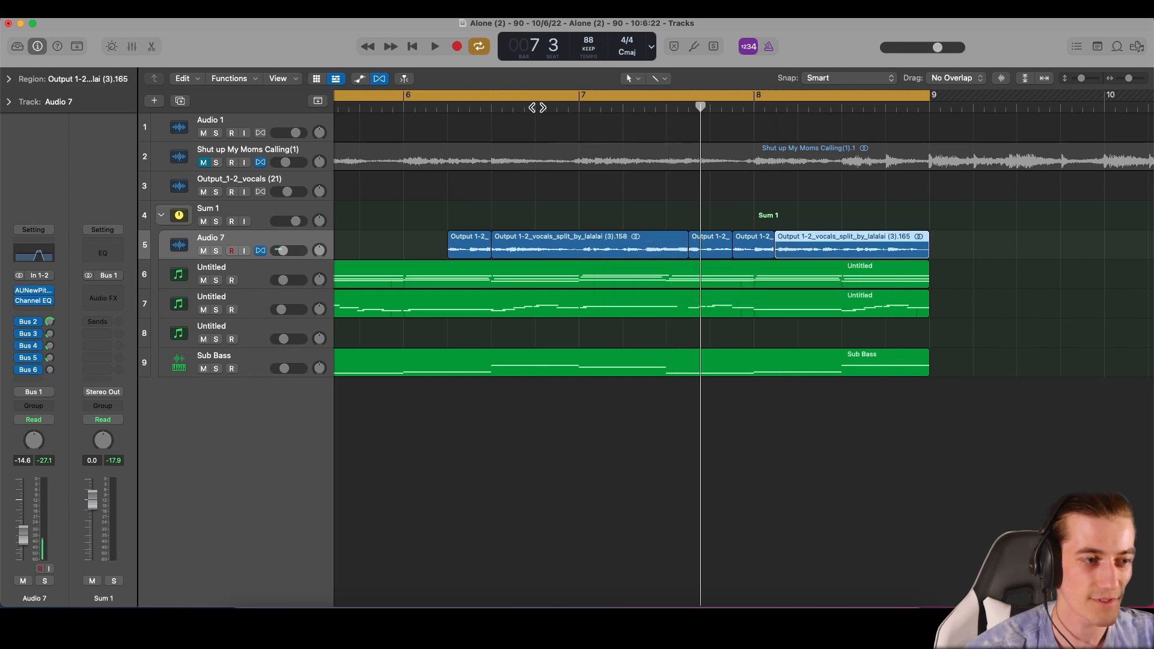
pyautogui.press('space')
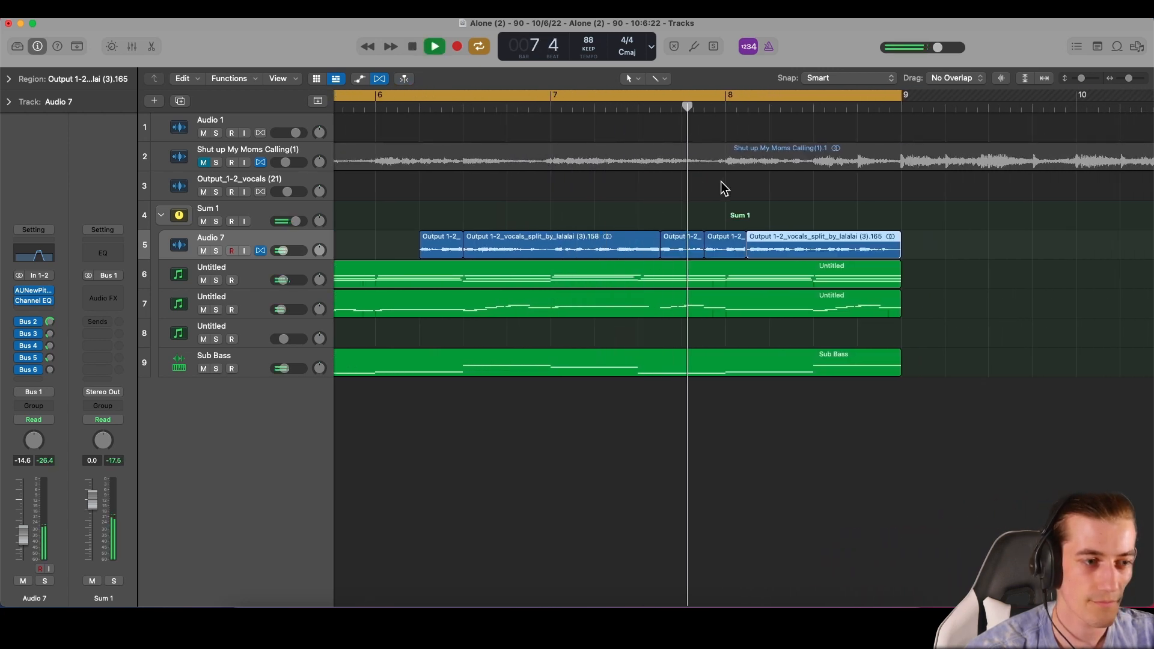
pyautogui.press('space')
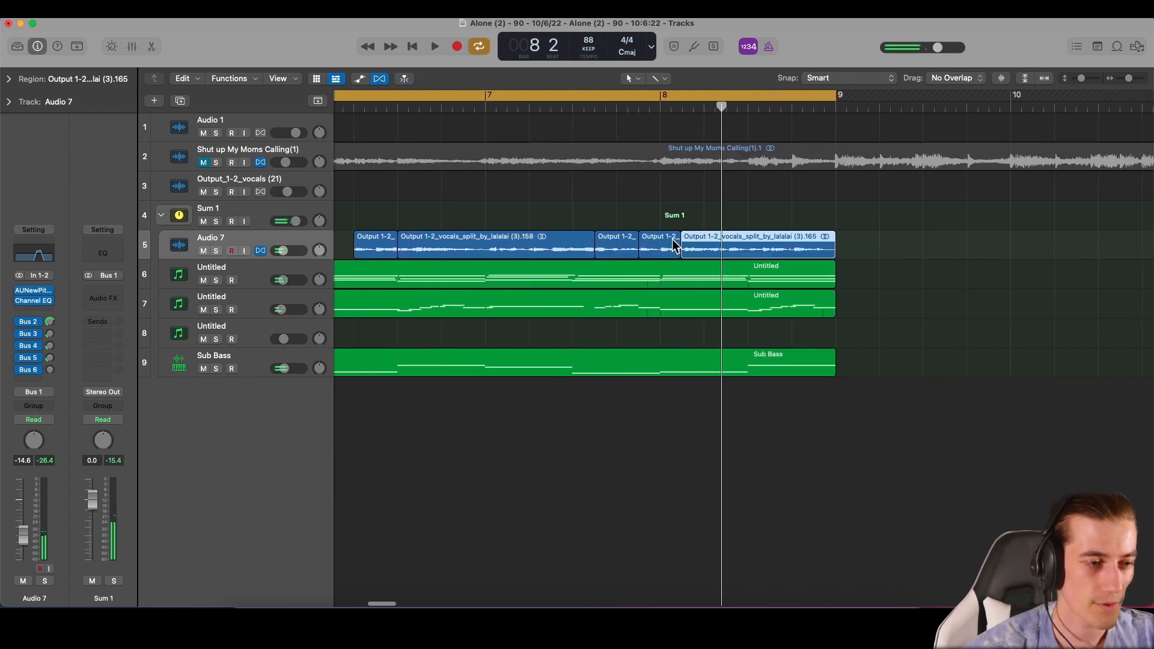
# Remove the leftover vocal region that follows the two chops in bar 8.
pyautogui.moveTo(691, 249); pyautogui.dragTo(748, 256)
pyautogui.hscroll(-4, 747, 256)
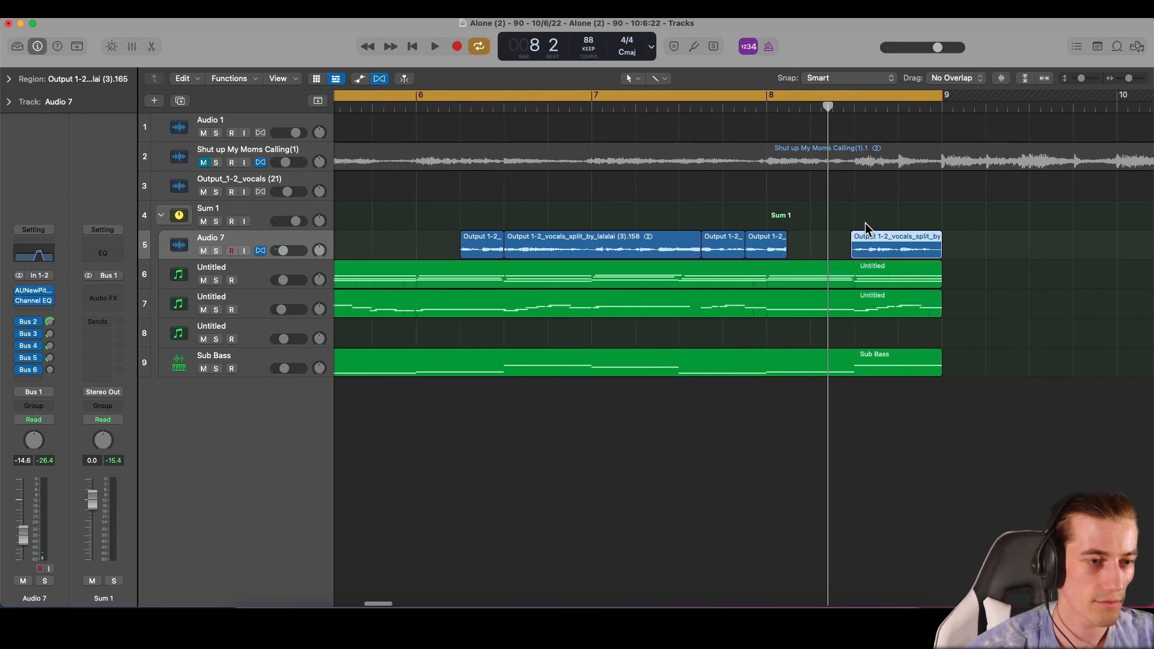
pyautogui.press('Delete')
# Split the vocal at the start of bar 7 and copy the two preceding bar 6 regions to beat 2 of bar 8.
pyautogui.click(589, 110)
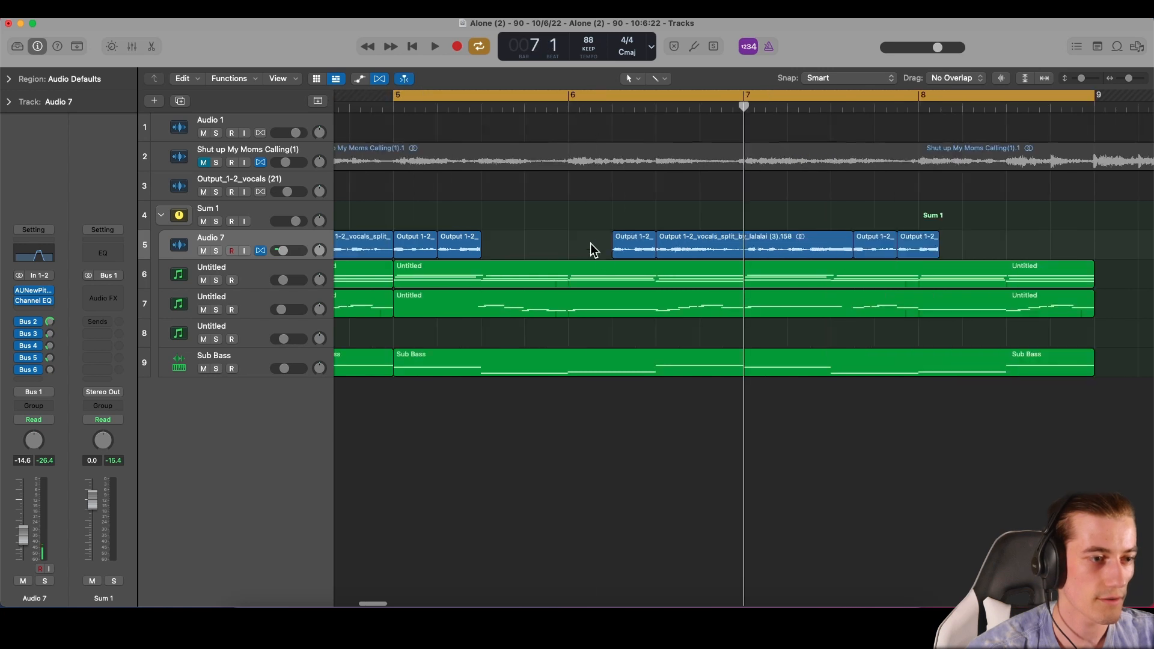
pyautogui.click(741, 236)
pyautogui.press('super+t')
pyautogui.moveTo(626, 196); pyautogui.dragTo(1033, 243)
# Play back the finished vocal chop variation with the full beat across bars 5 to 8.
pyautogui.press('super+Left')
pyautogui.press('super+Left')
pyautogui.press('space')
pyautogui.hscroll(3, 697, 173)
pyautogui.click(727, 193)
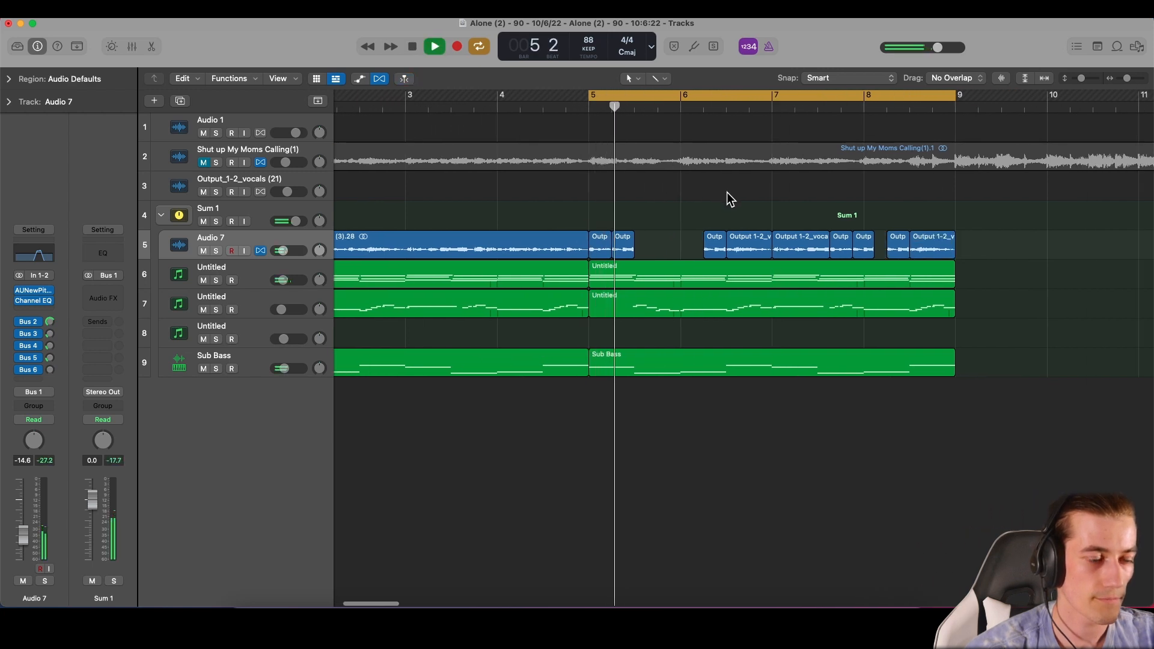
pyautogui.hscroll(1, 727, 192)
pyautogui.hscroll(1, 726, 197)
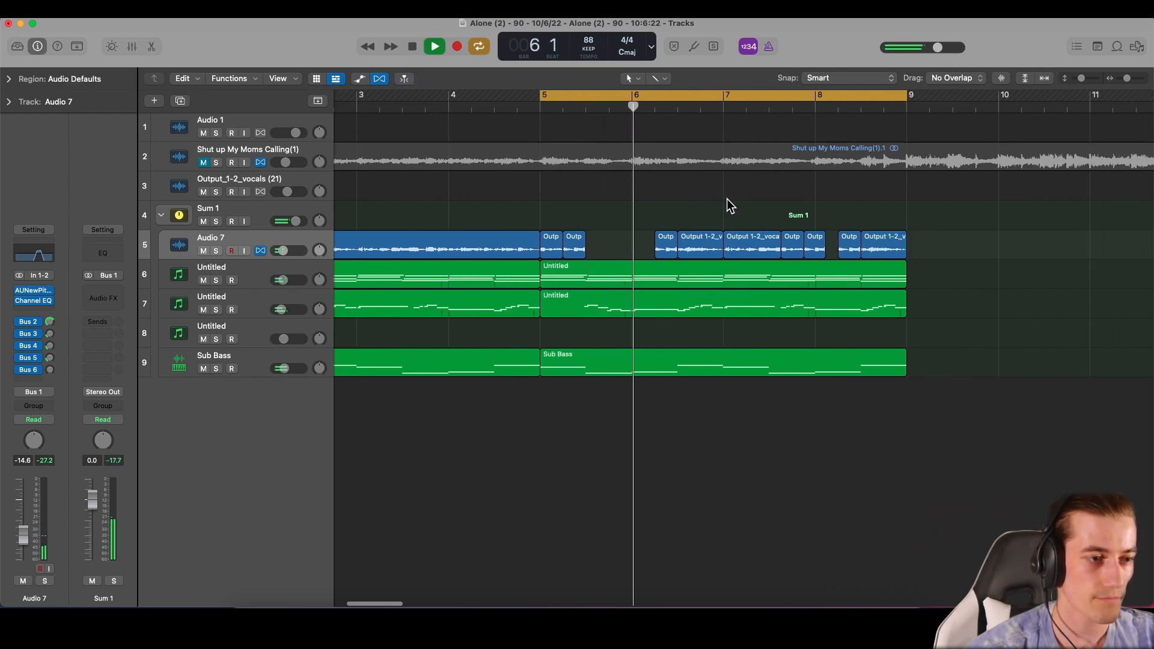
pyautogui.hscroll(2, 727, 200)
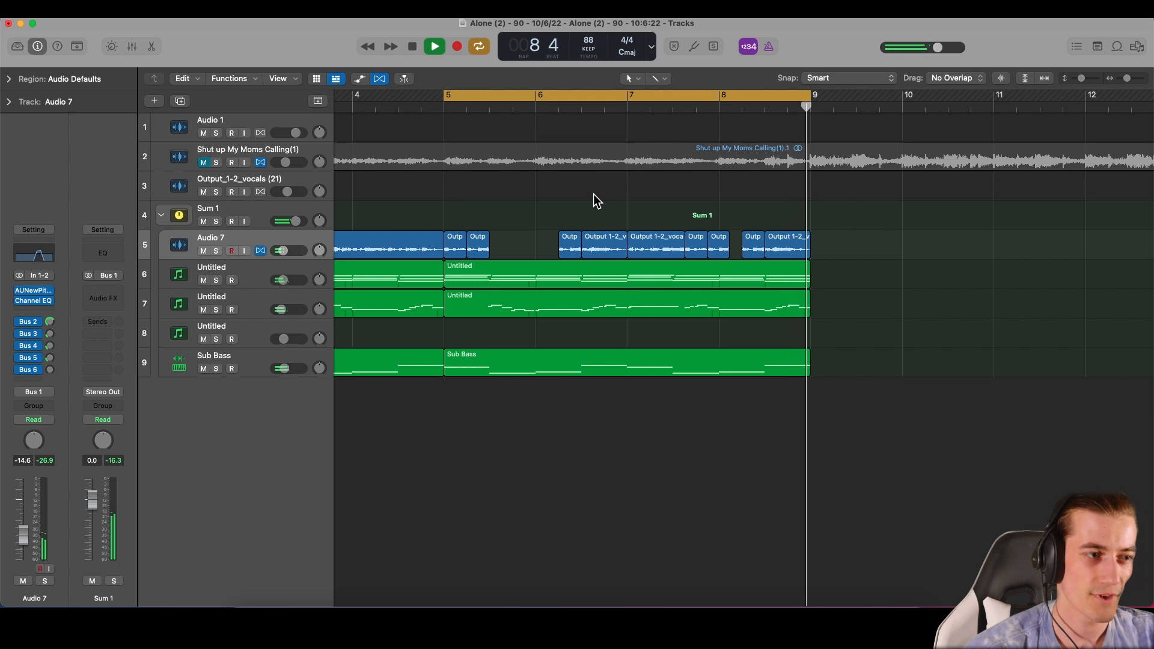
pyautogui.press('space')
# Extend the cycle range back to bar 1 so it covers bars 1 to 8, and play back the whole arrangement.
pyautogui.hscroll(-5, 593, 194)
pyautogui.press('super+Left')
pyautogui.moveTo(518, 97); pyautogui.dragTo(340, 98)
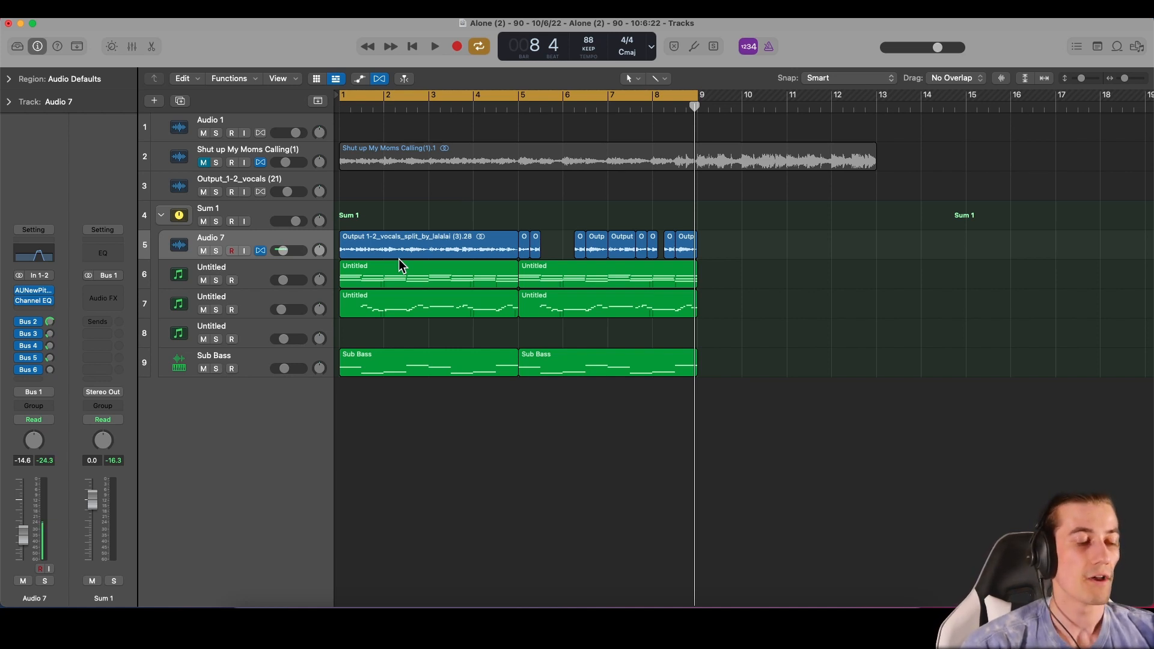
pyautogui.press('super+Left')
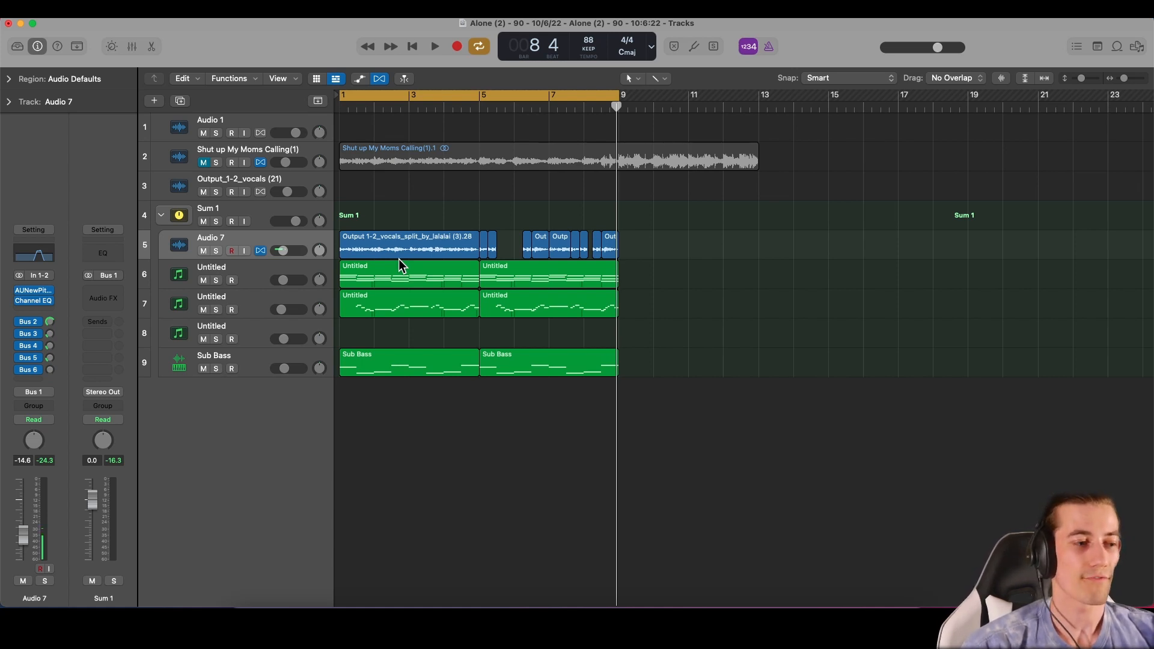
pyautogui.press('space')
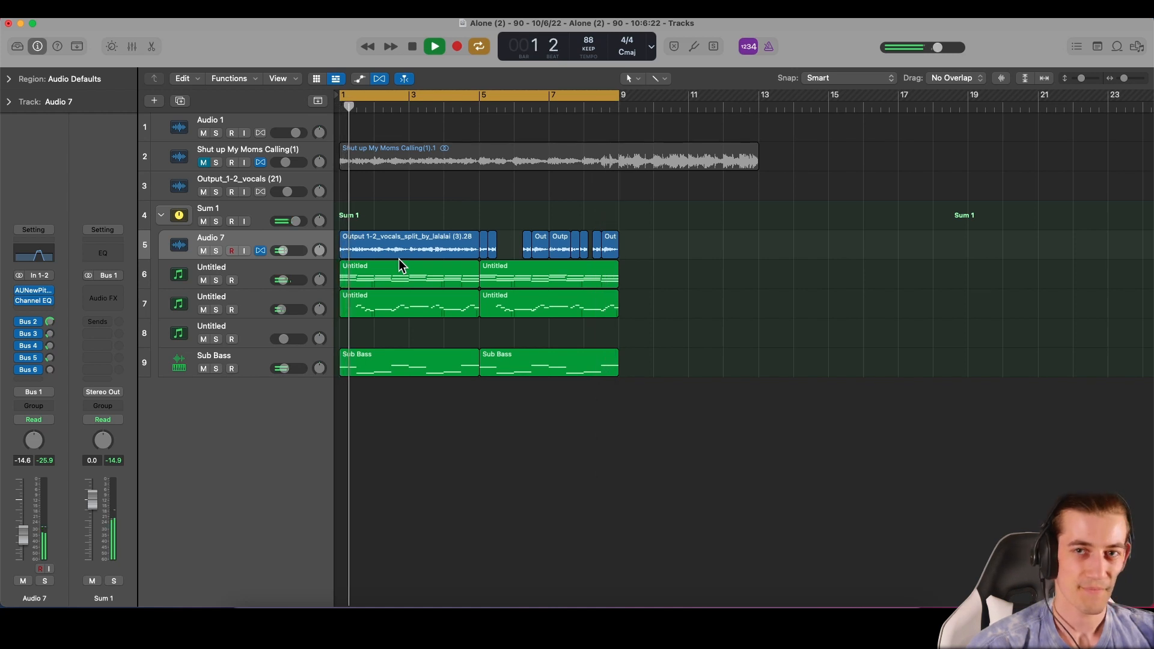
pyautogui.press('space')
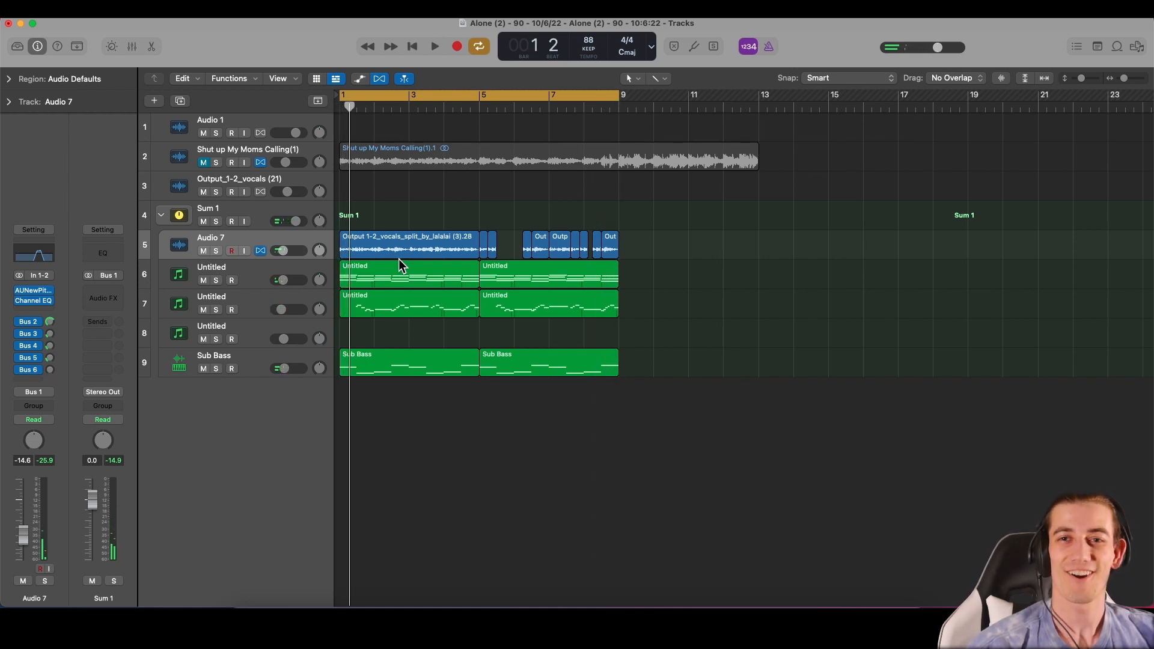